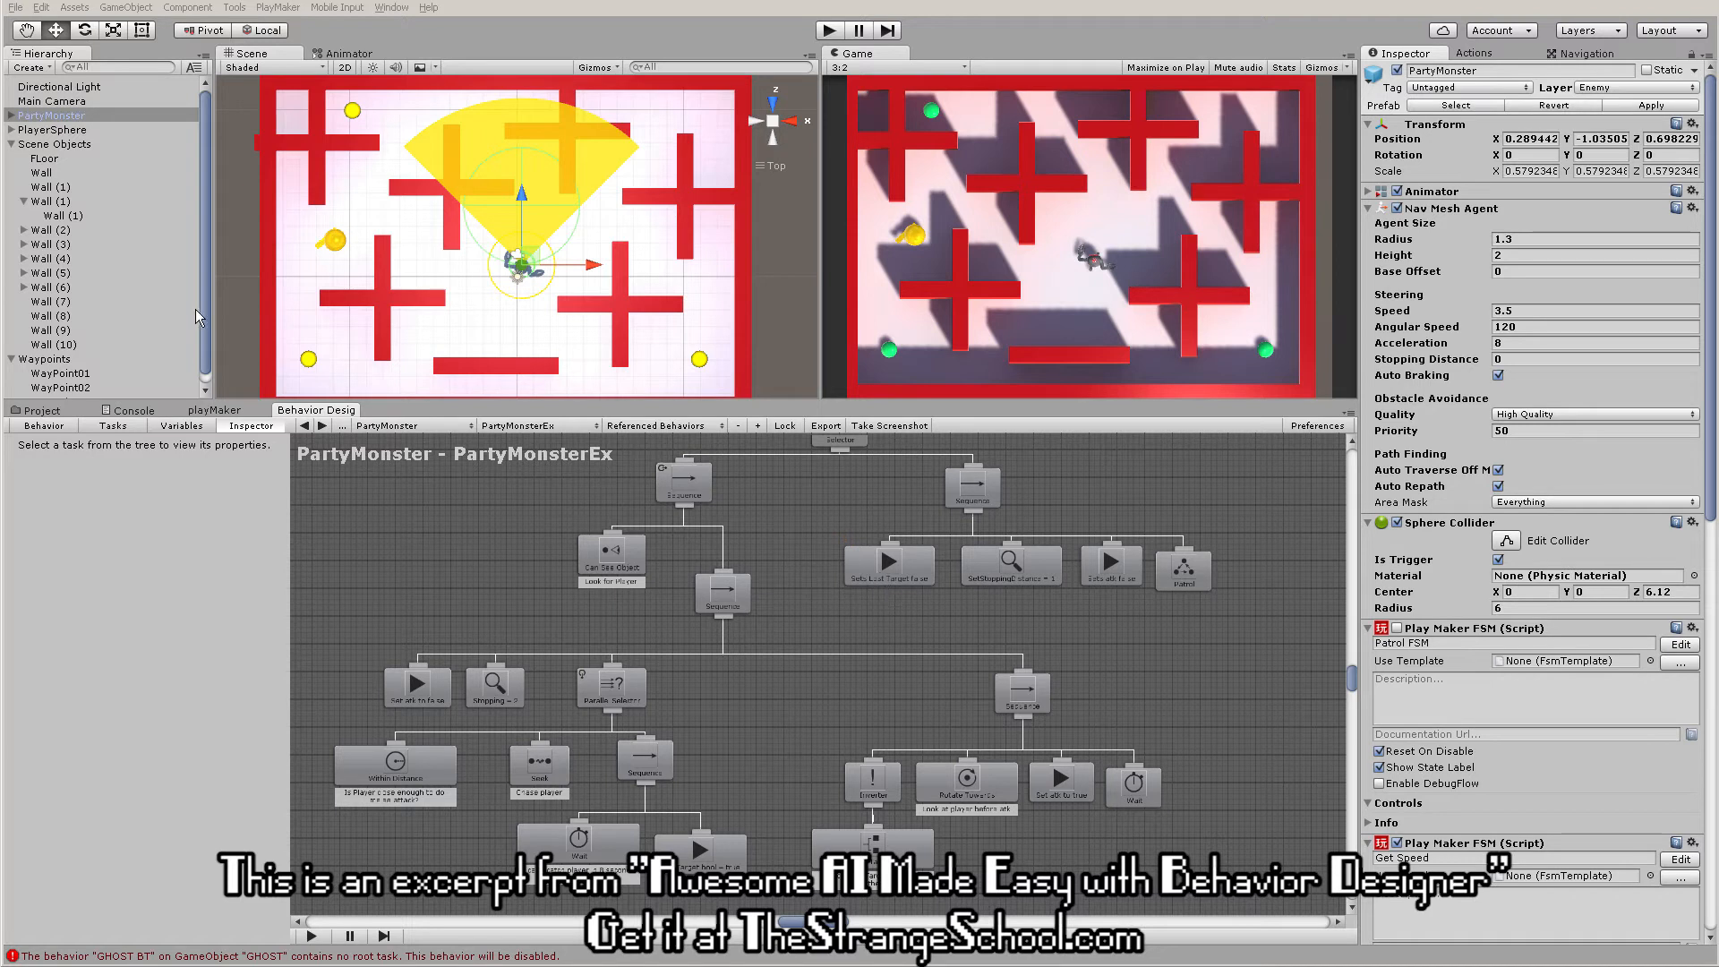
- Collapse the Scene Objects group in the Hierarchy
click(12, 144)
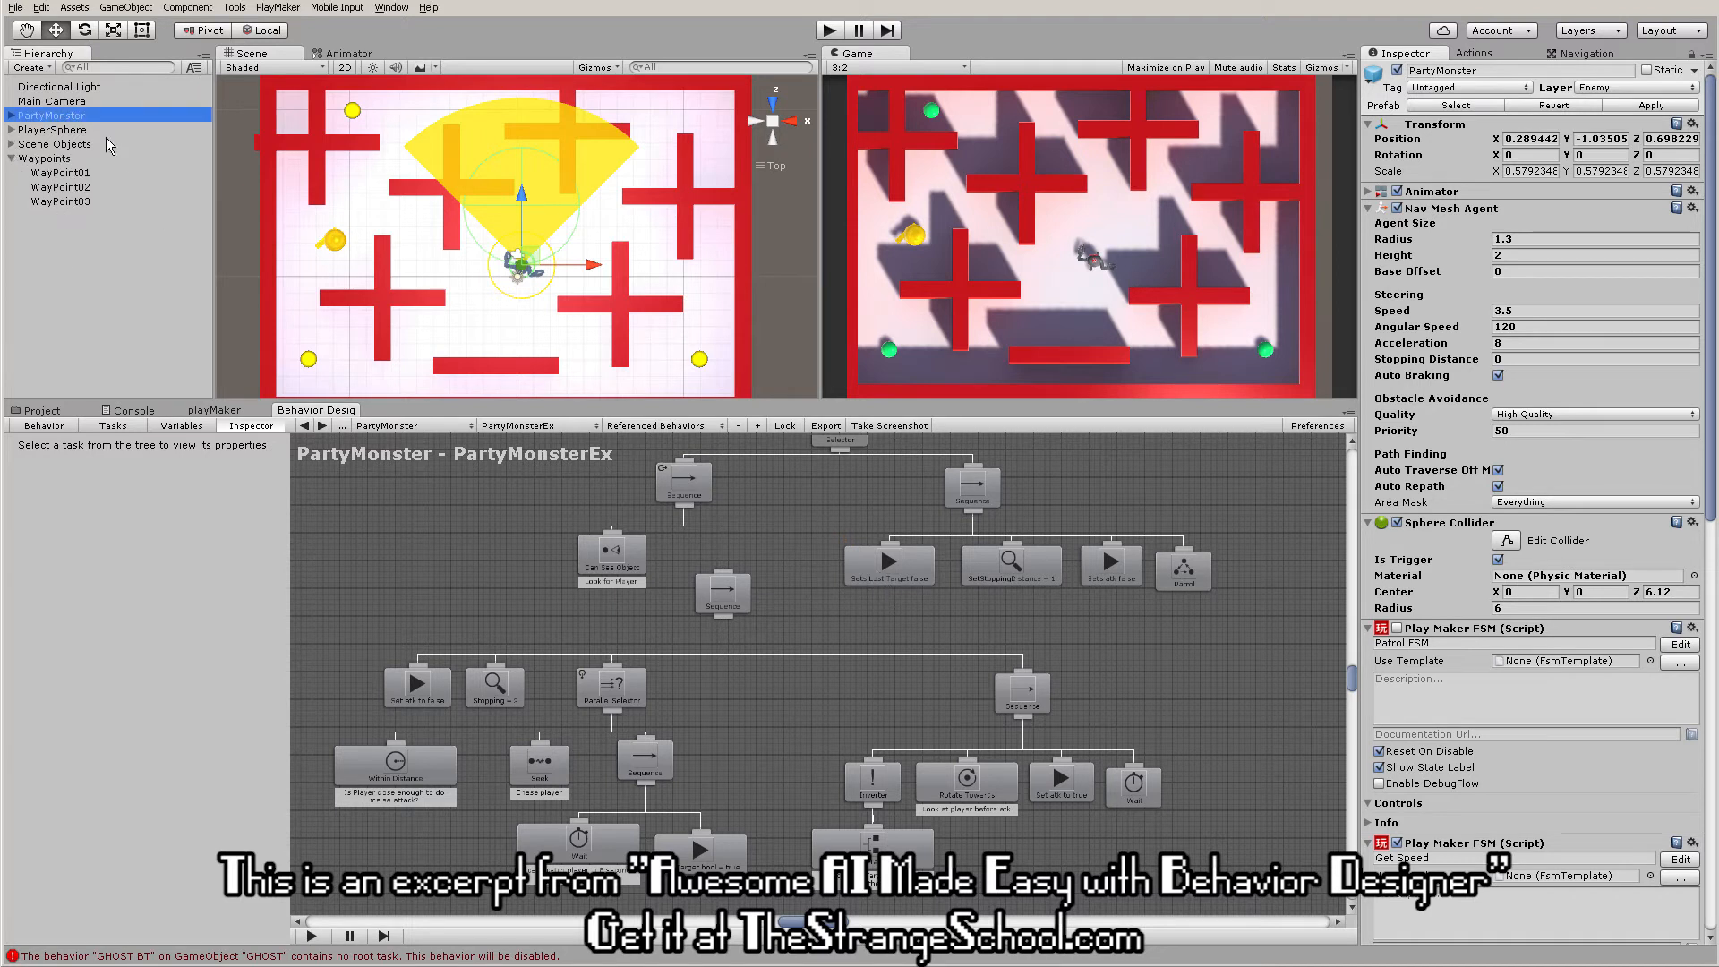
- Create an empty GameObject in the scene and name it GHOST GUY
click(125, 7)
click(134, 26)
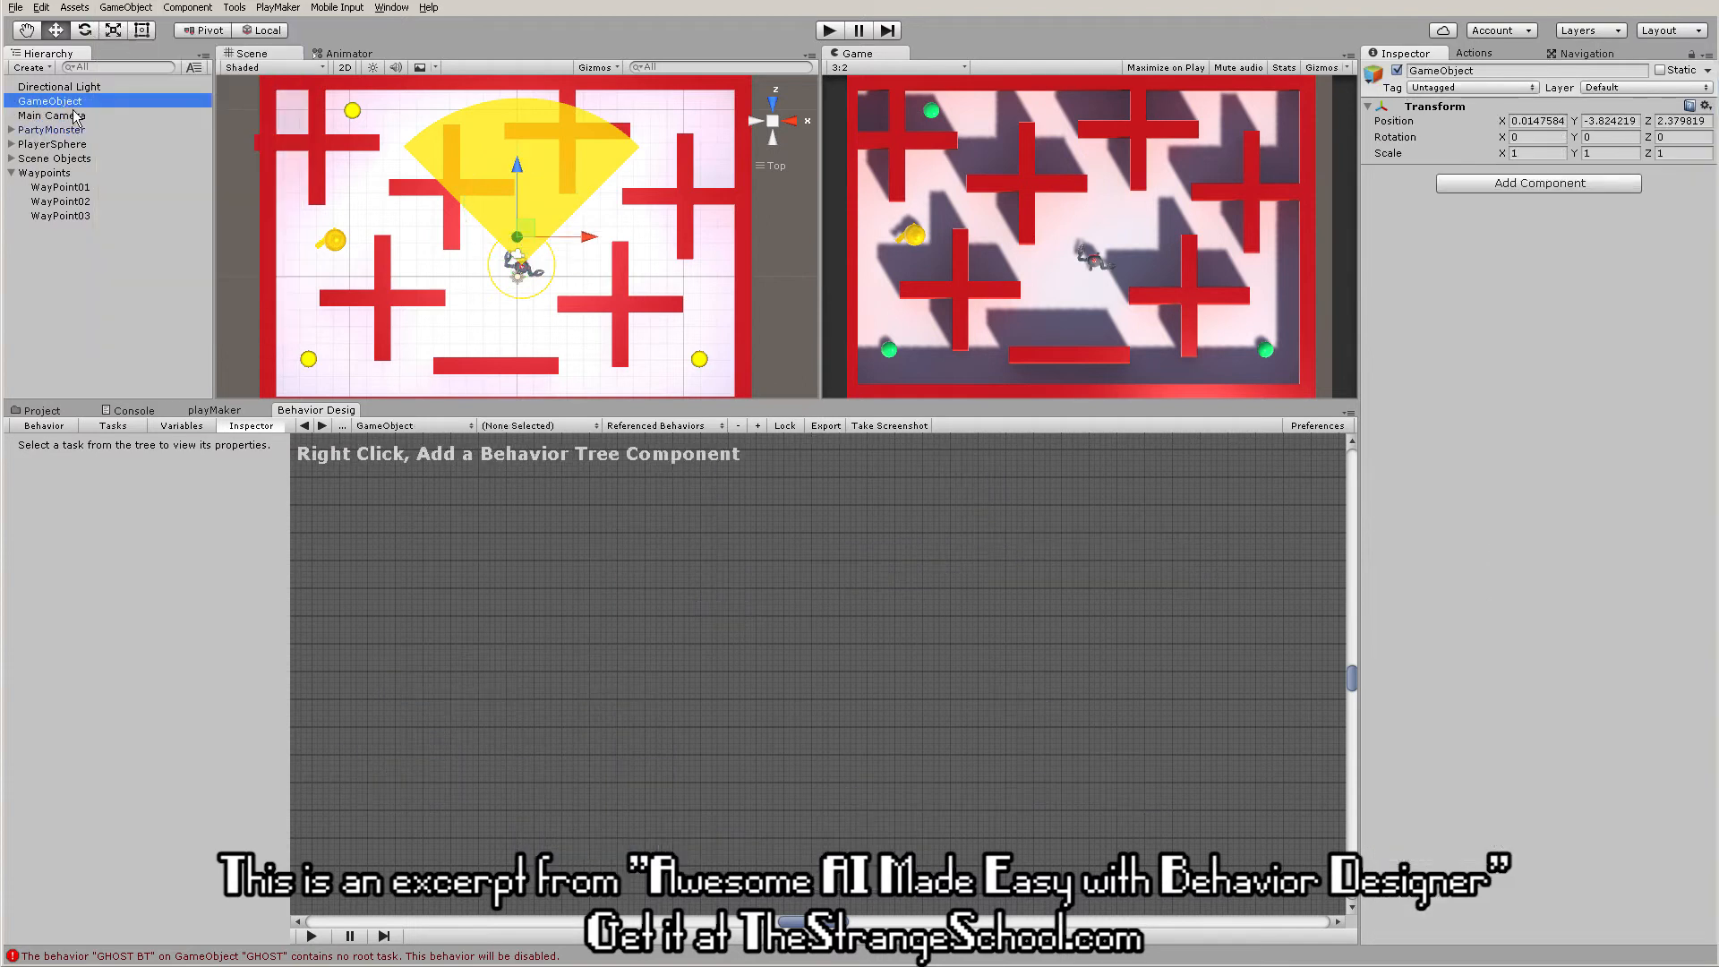
click(63, 103)
text(GHO)
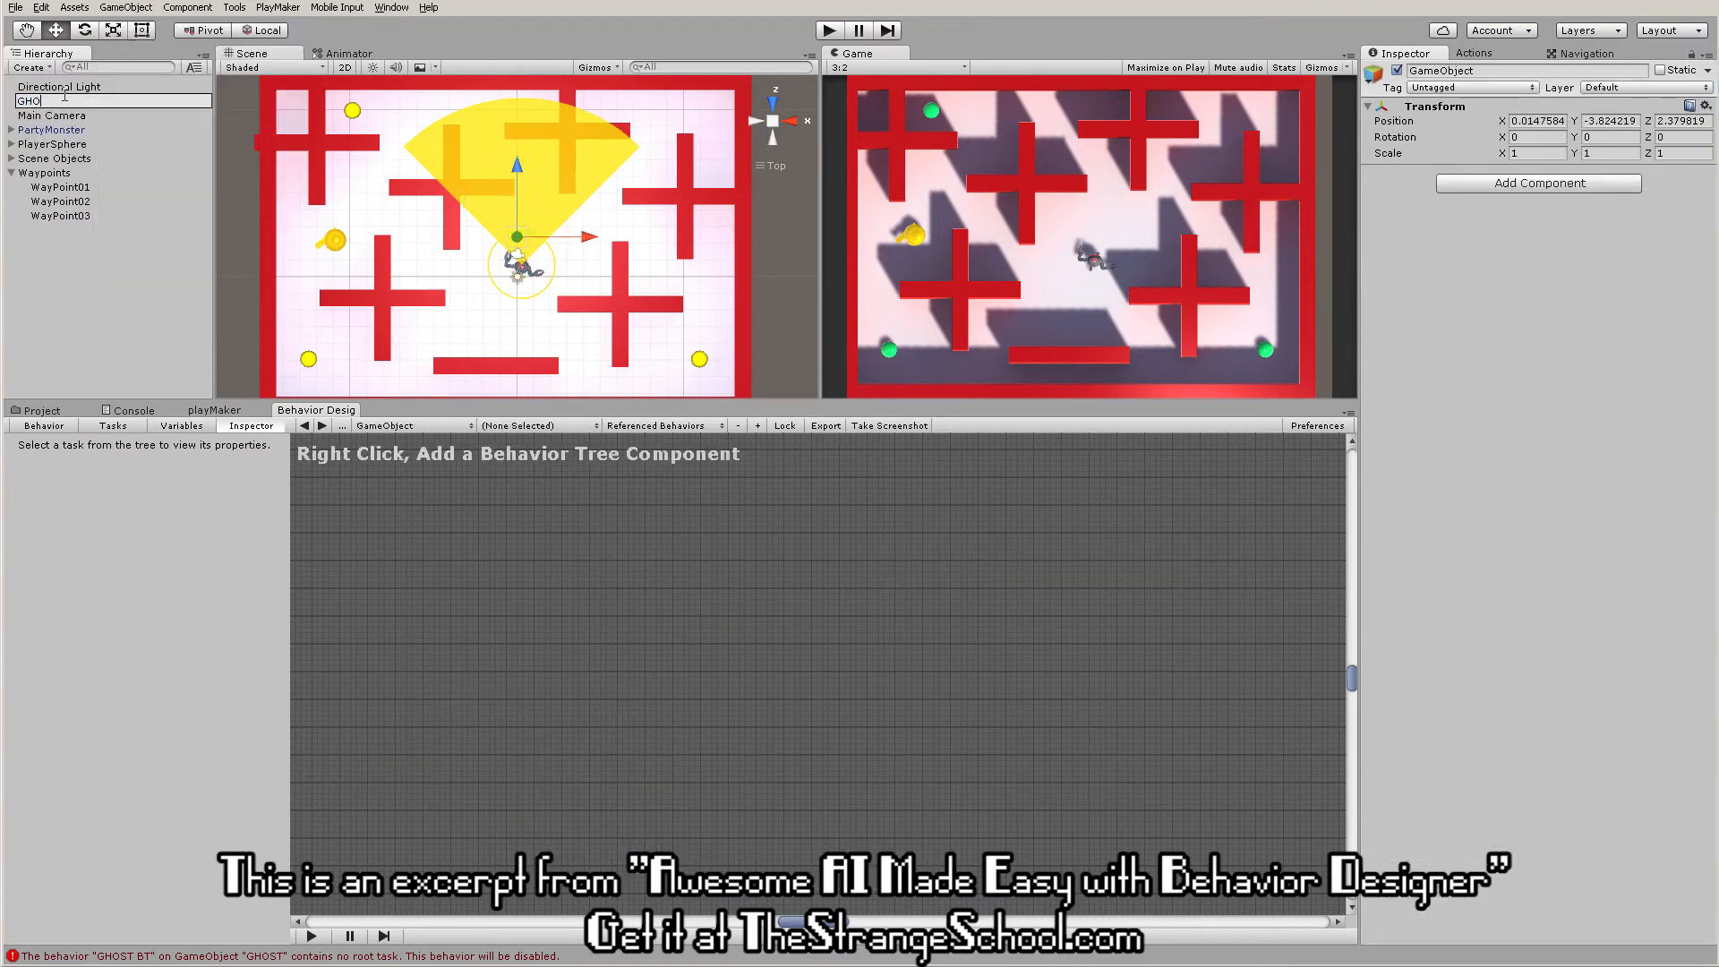
text(ST)
text( GUY)
key(Return)
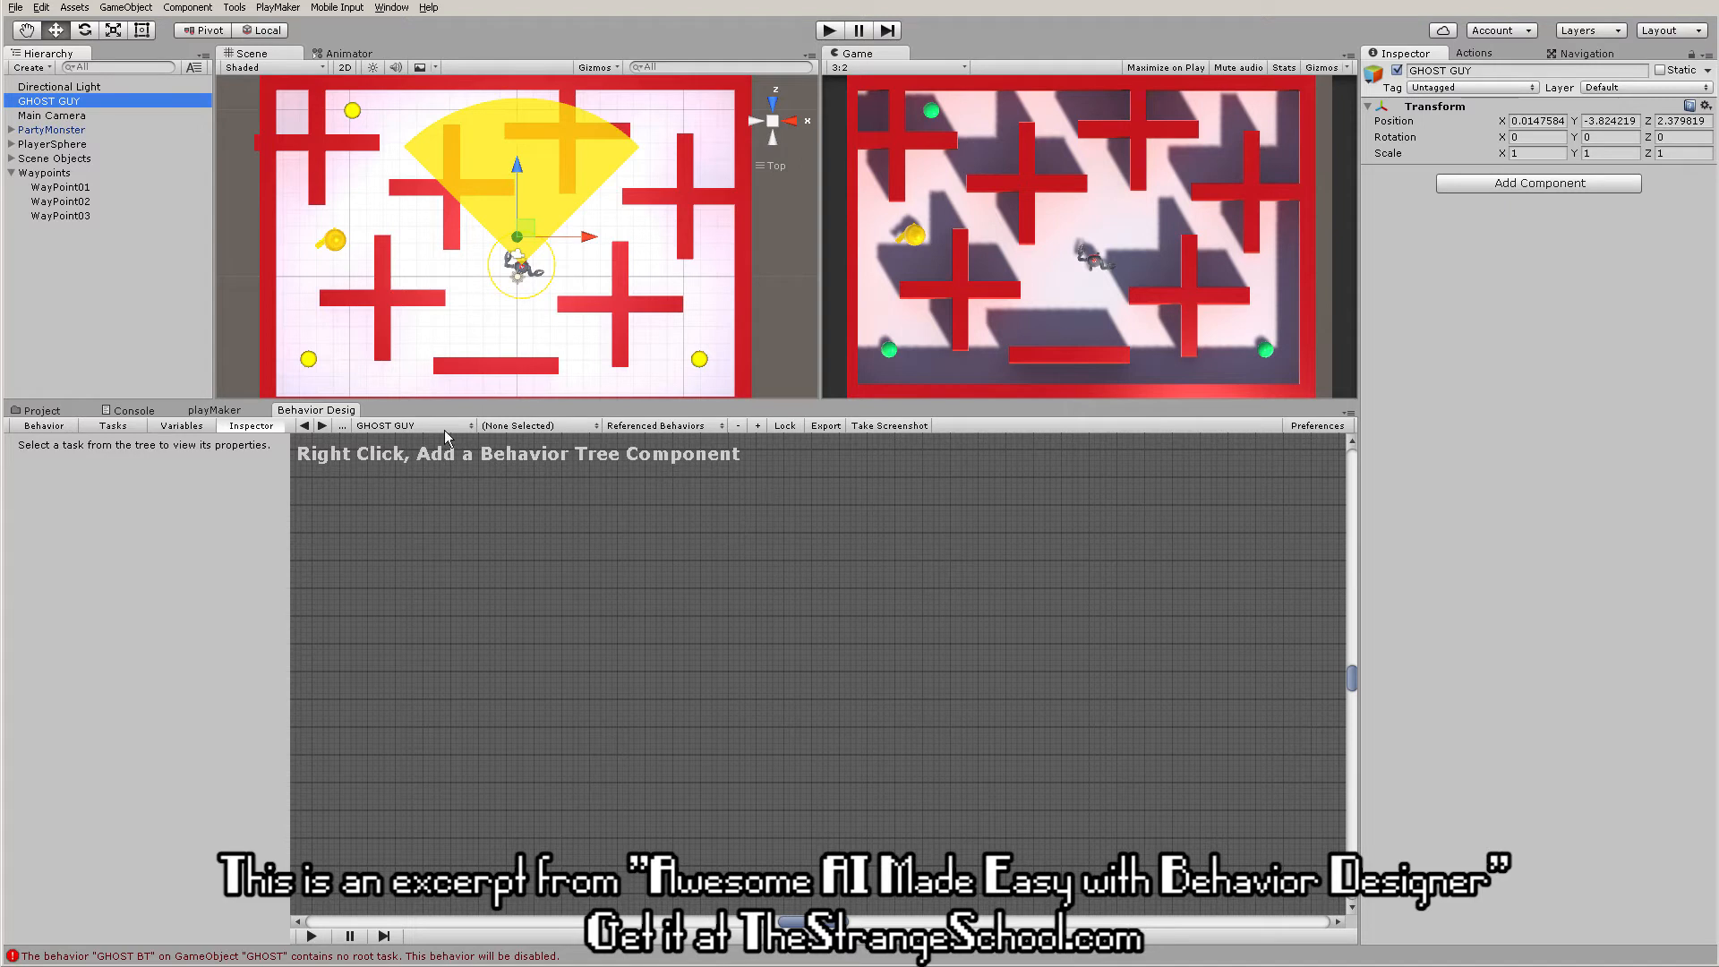
- Add a Behavior Tree component to GHOST GUY from the Behavior Designer graph
click(216, 409)
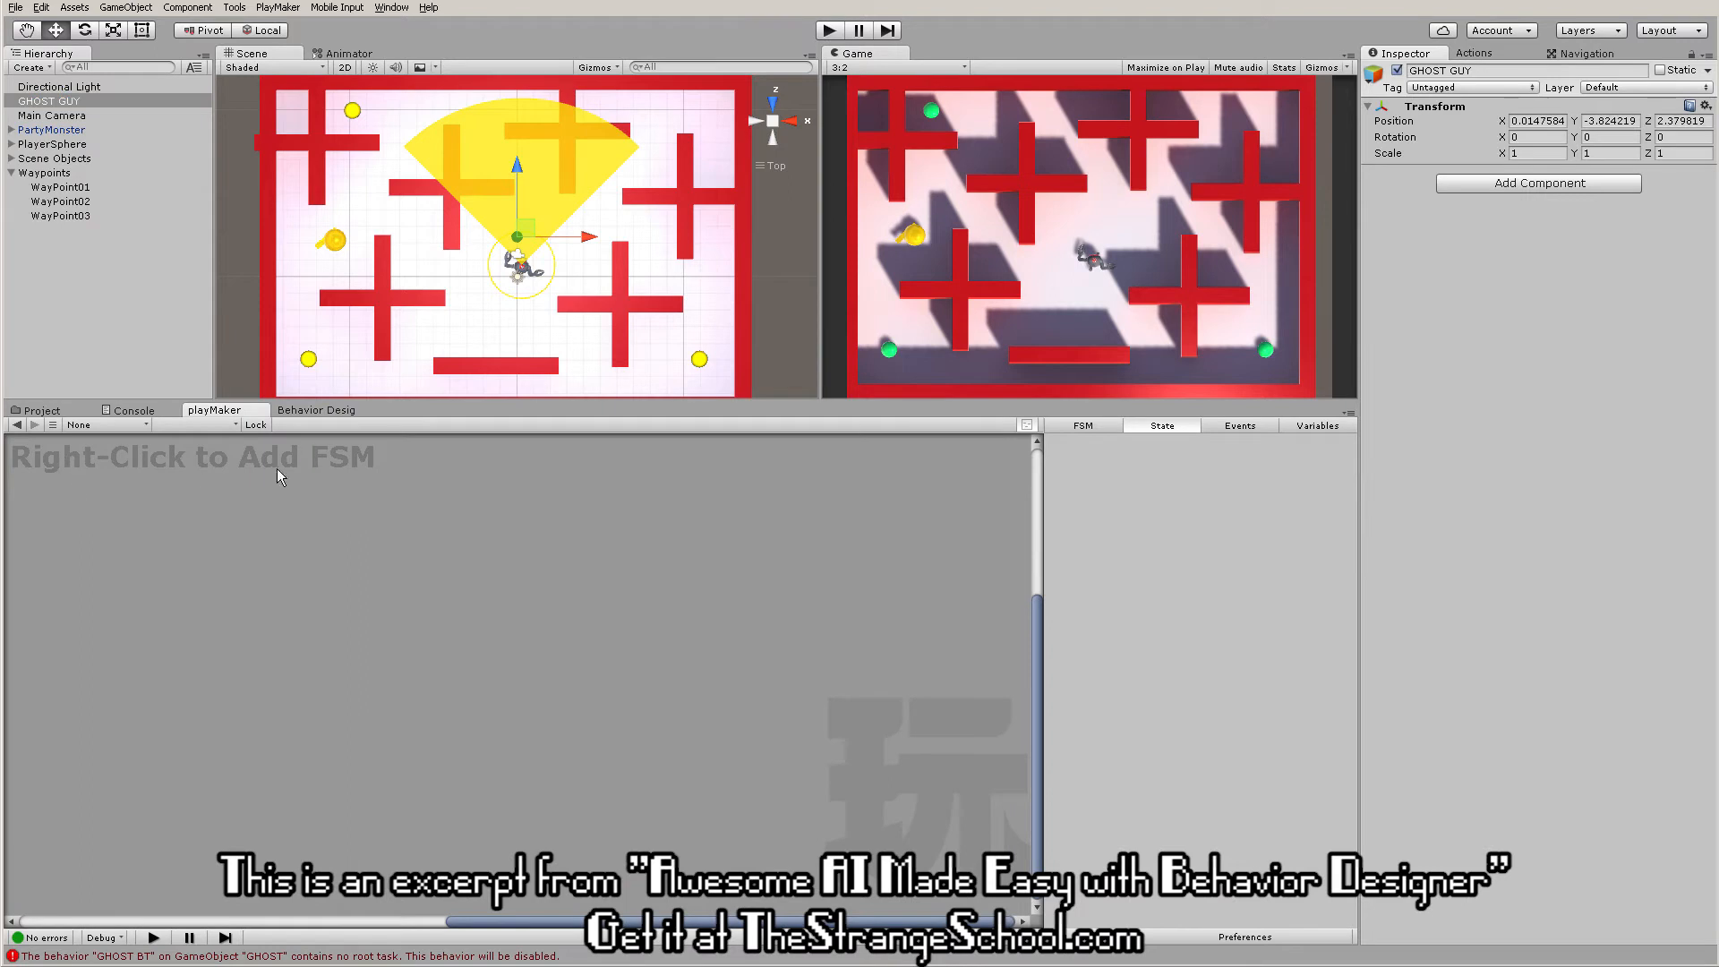
click(315, 412)
click(76, 103)
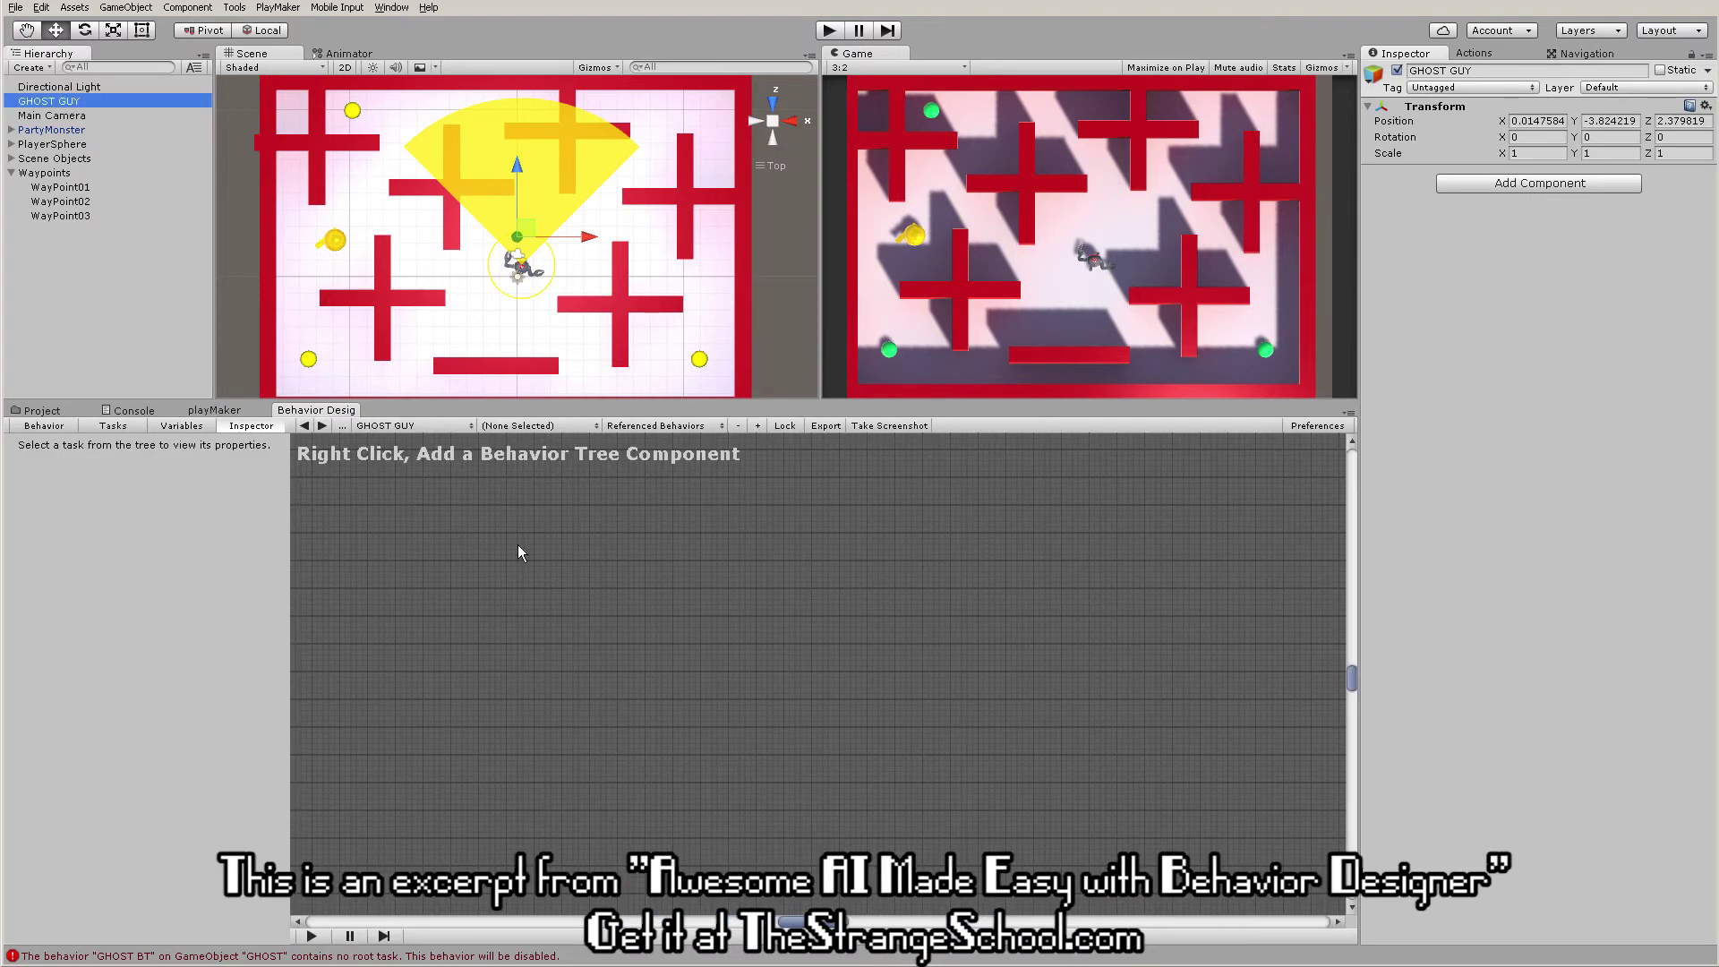
right_click(617, 539)
click(661, 558)
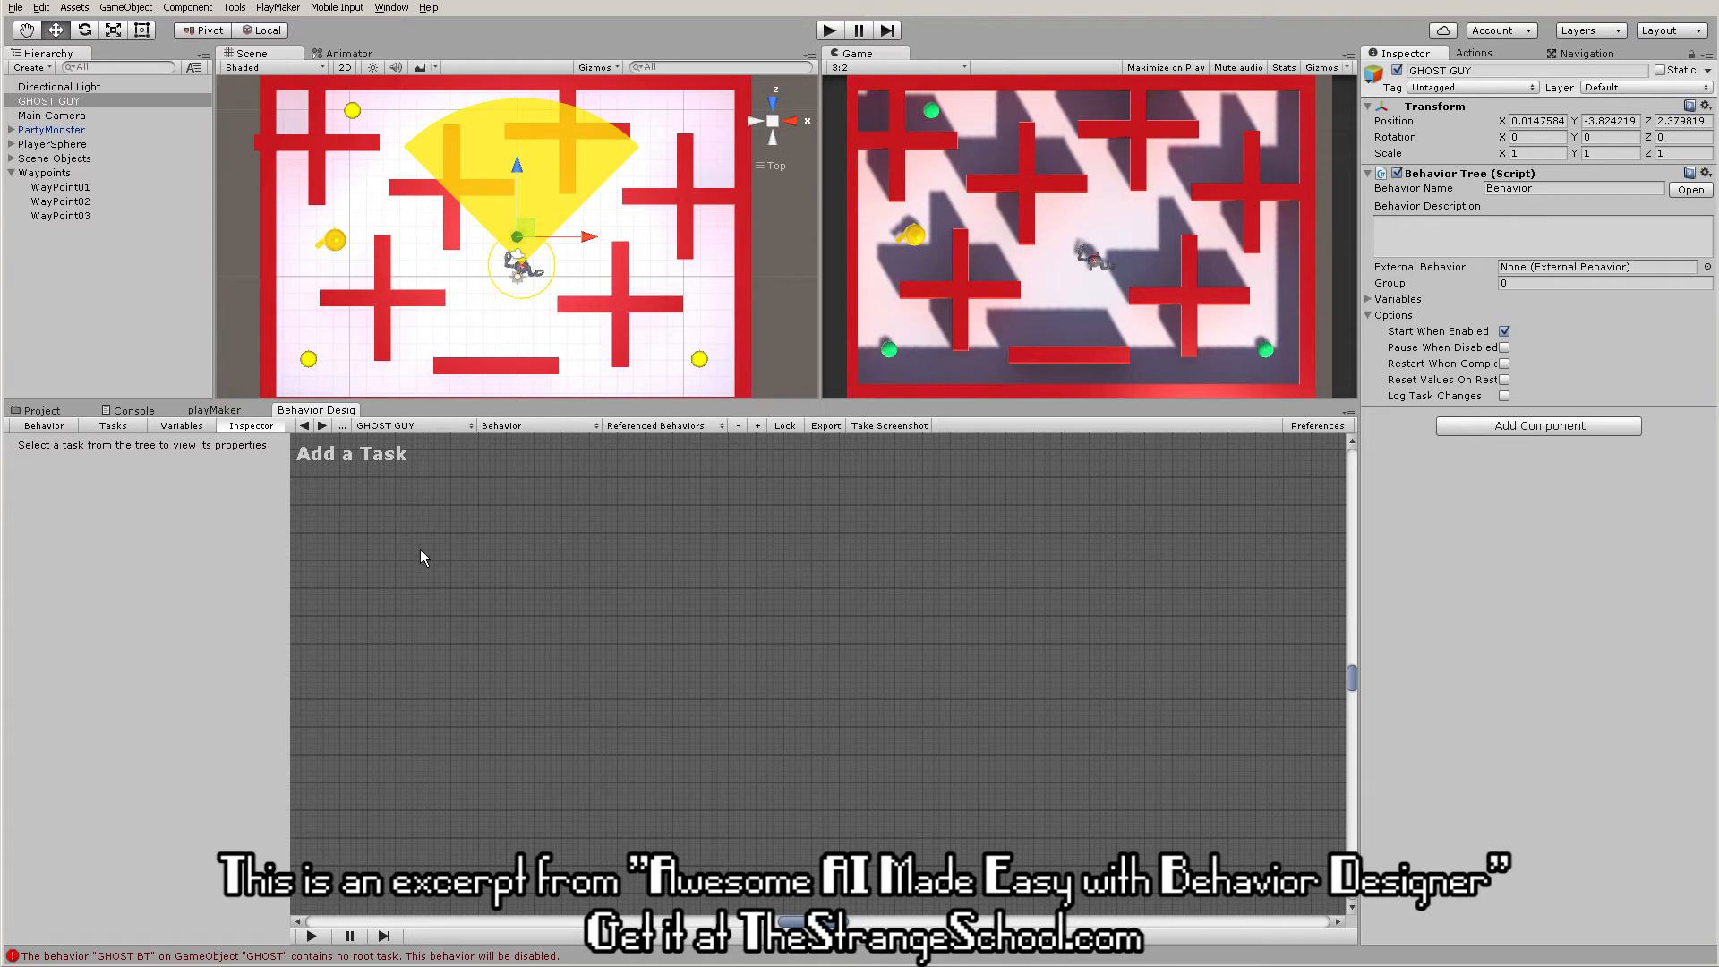
- Set the behavior's name to GHOST TREE in its general settings
click(45, 426)
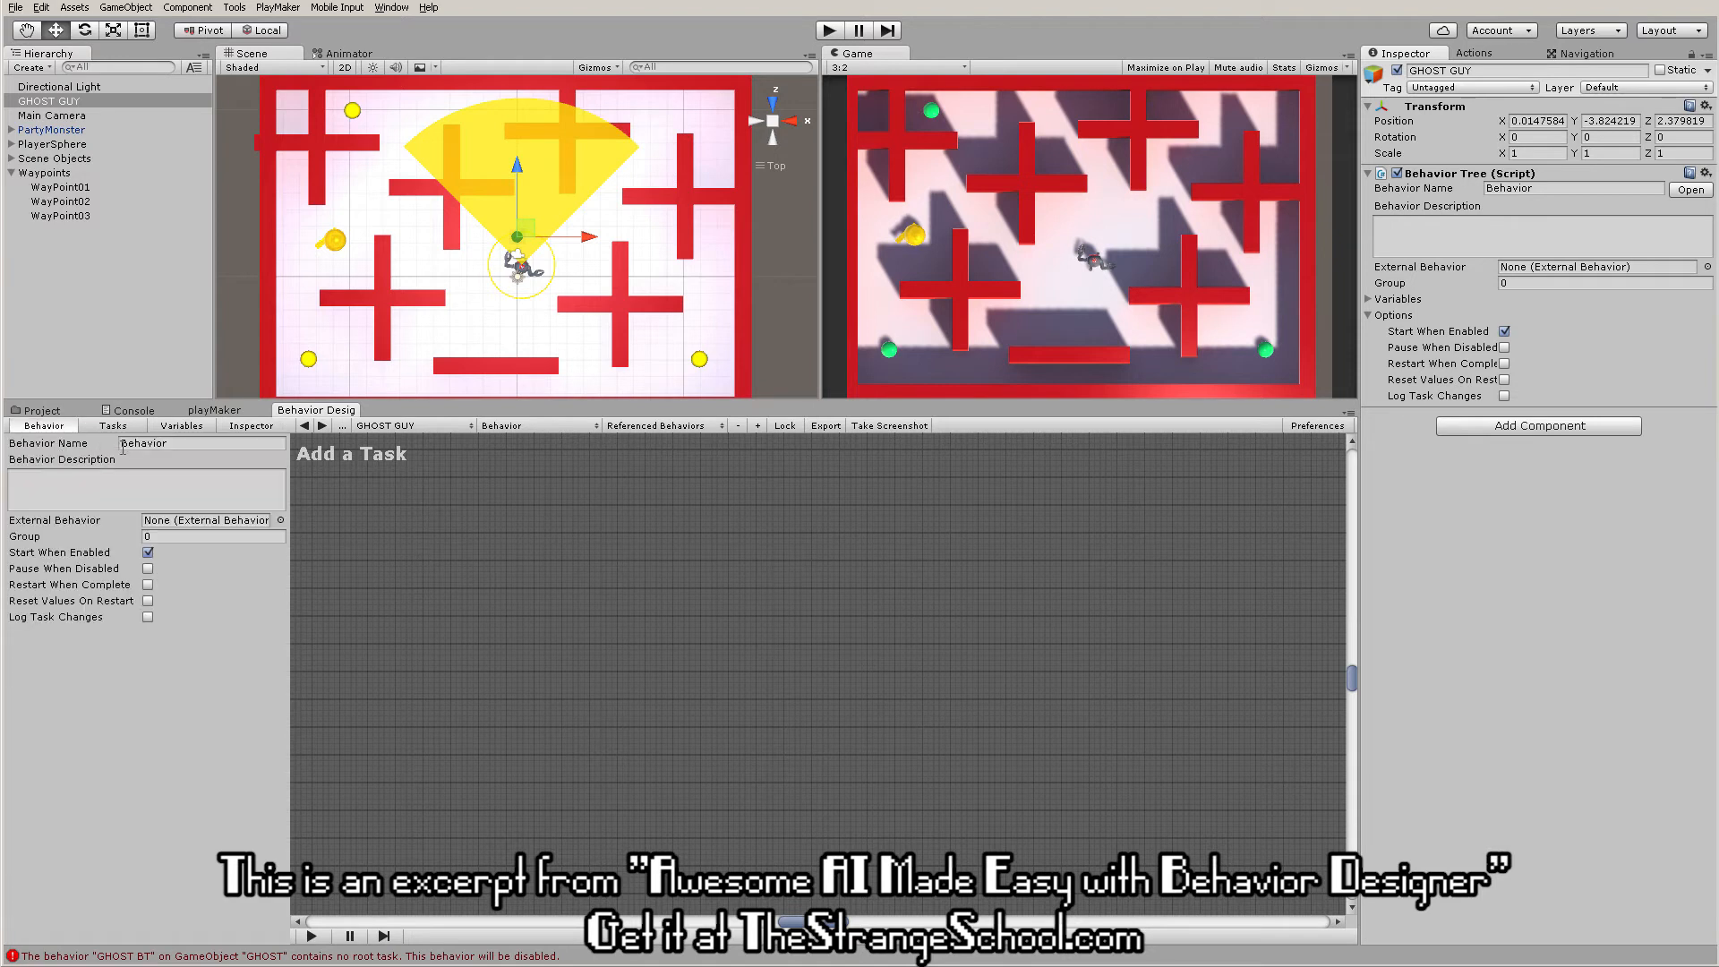
click(191, 441)
text(GHOST )
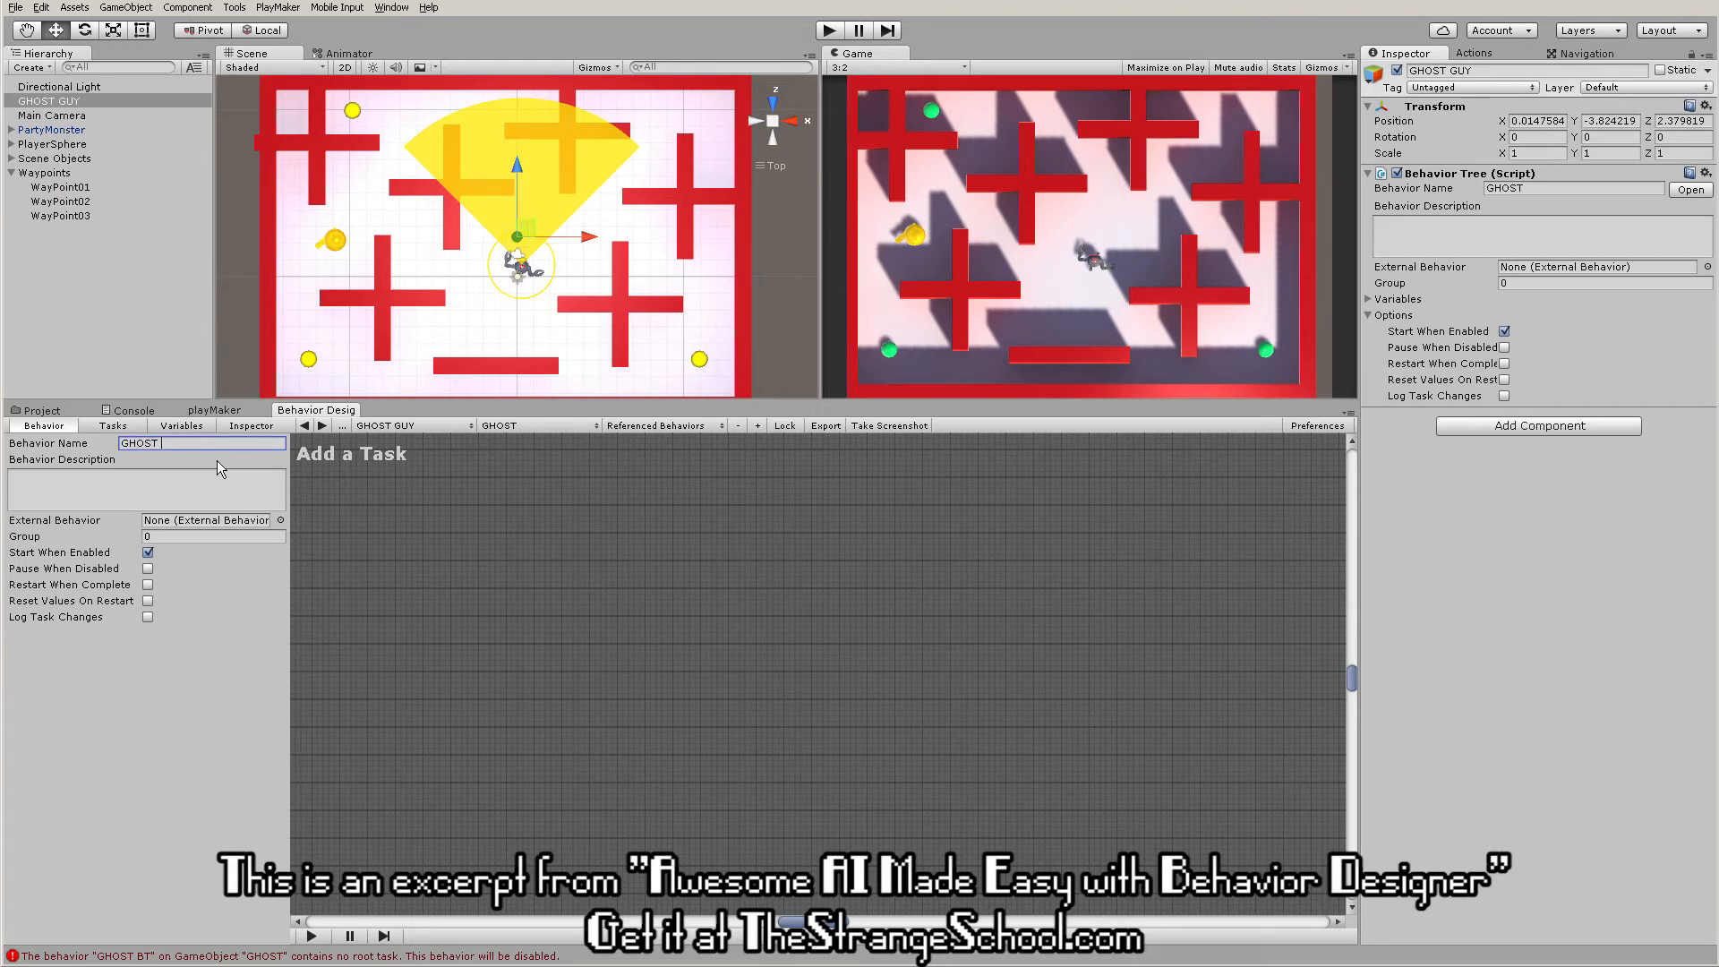
text(TREE)
key(Return)
- Add a Sequence composite under Entry and connect a Wait action beneath the Sequence
right_click(661, 507)
mouse_move(721, 508)
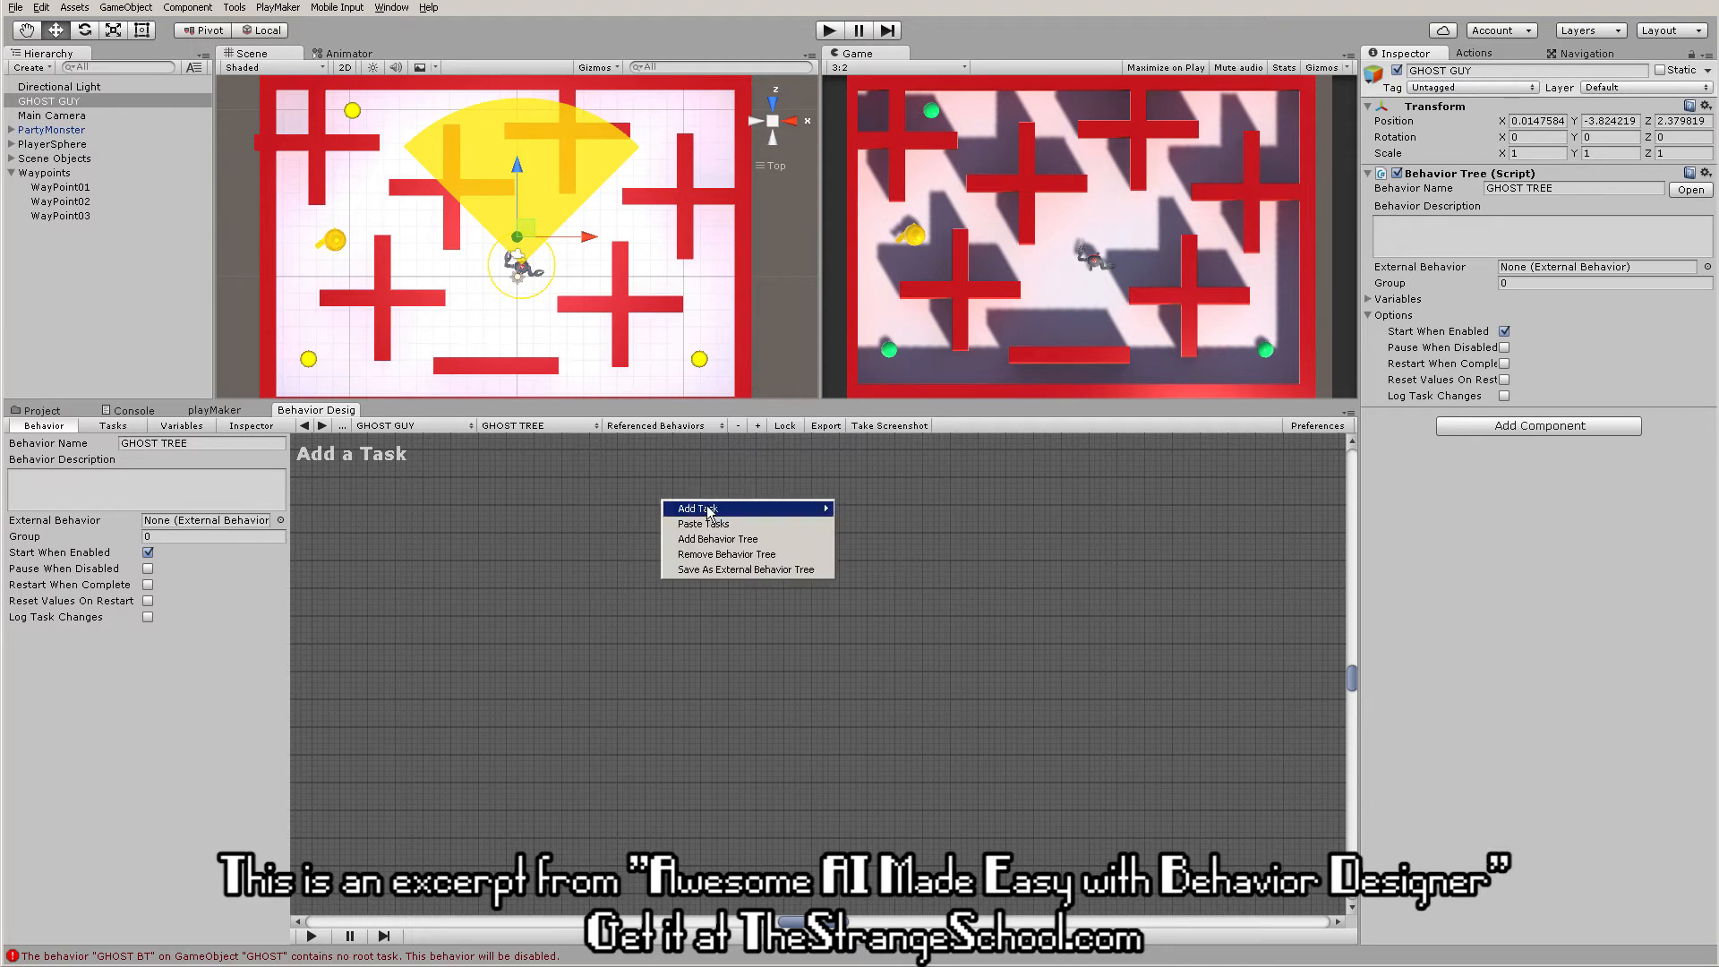
mouse_move(873, 524)
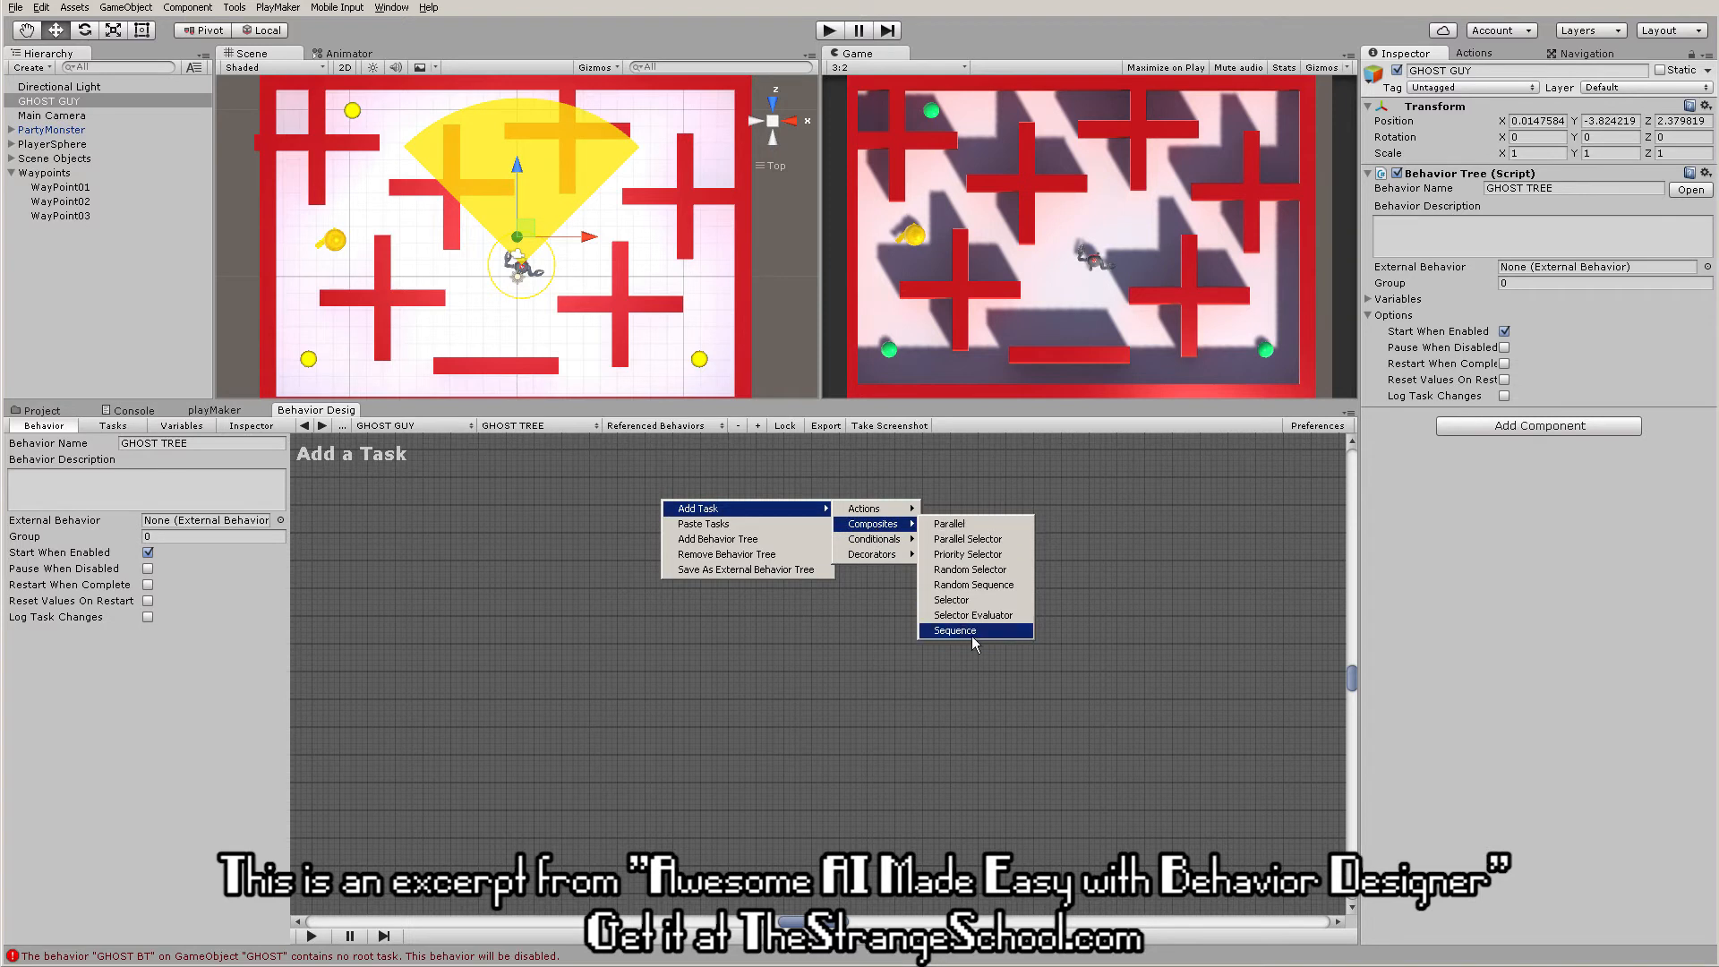
click(969, 630)
scroll(788, 562, up, 1)
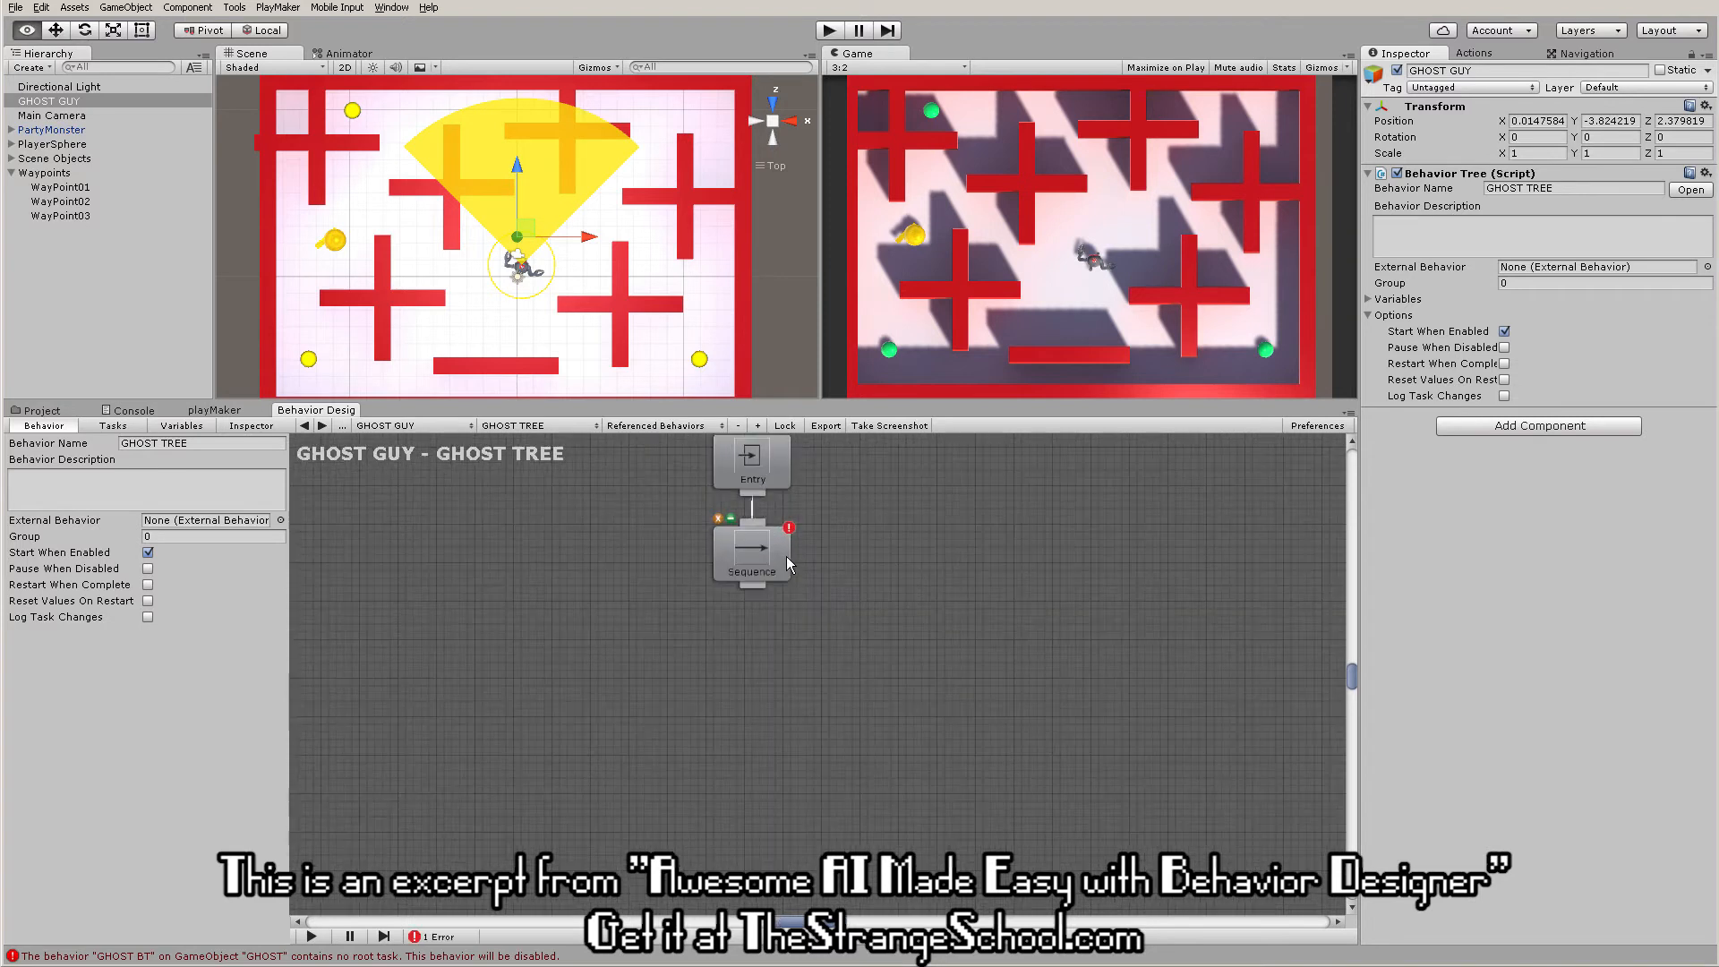
scroll(921, 544, up, 1)
scroll(955, 570, up, 1)
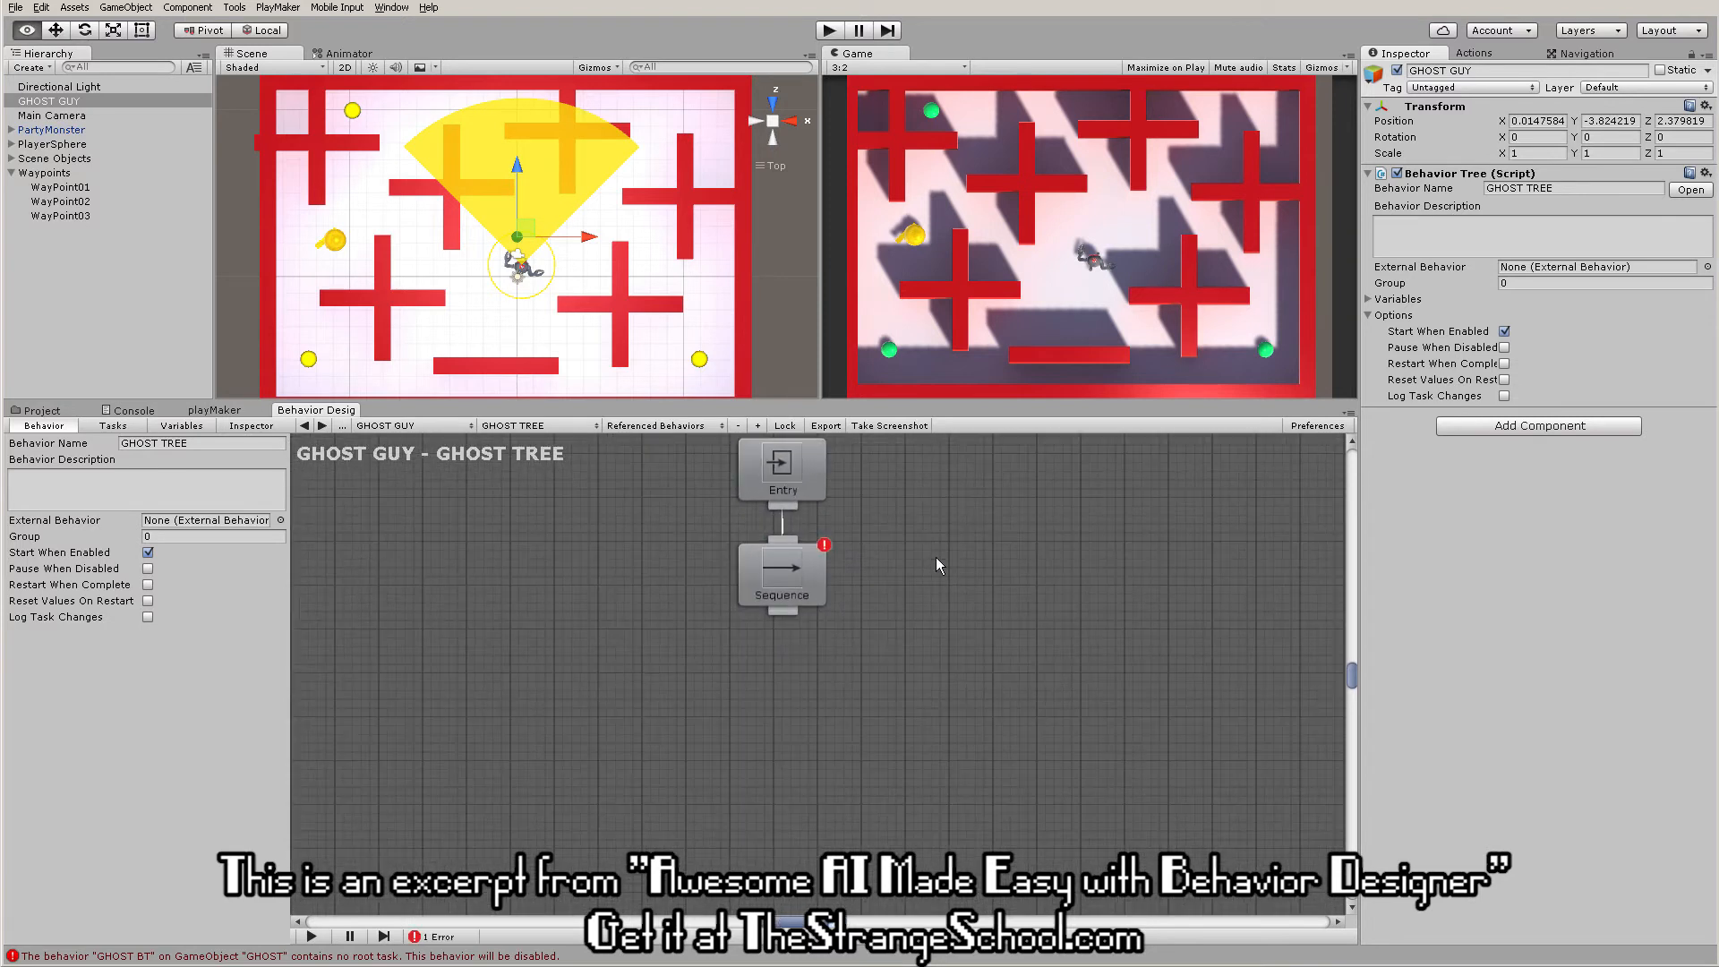
scroll(936, 558, up, 1)
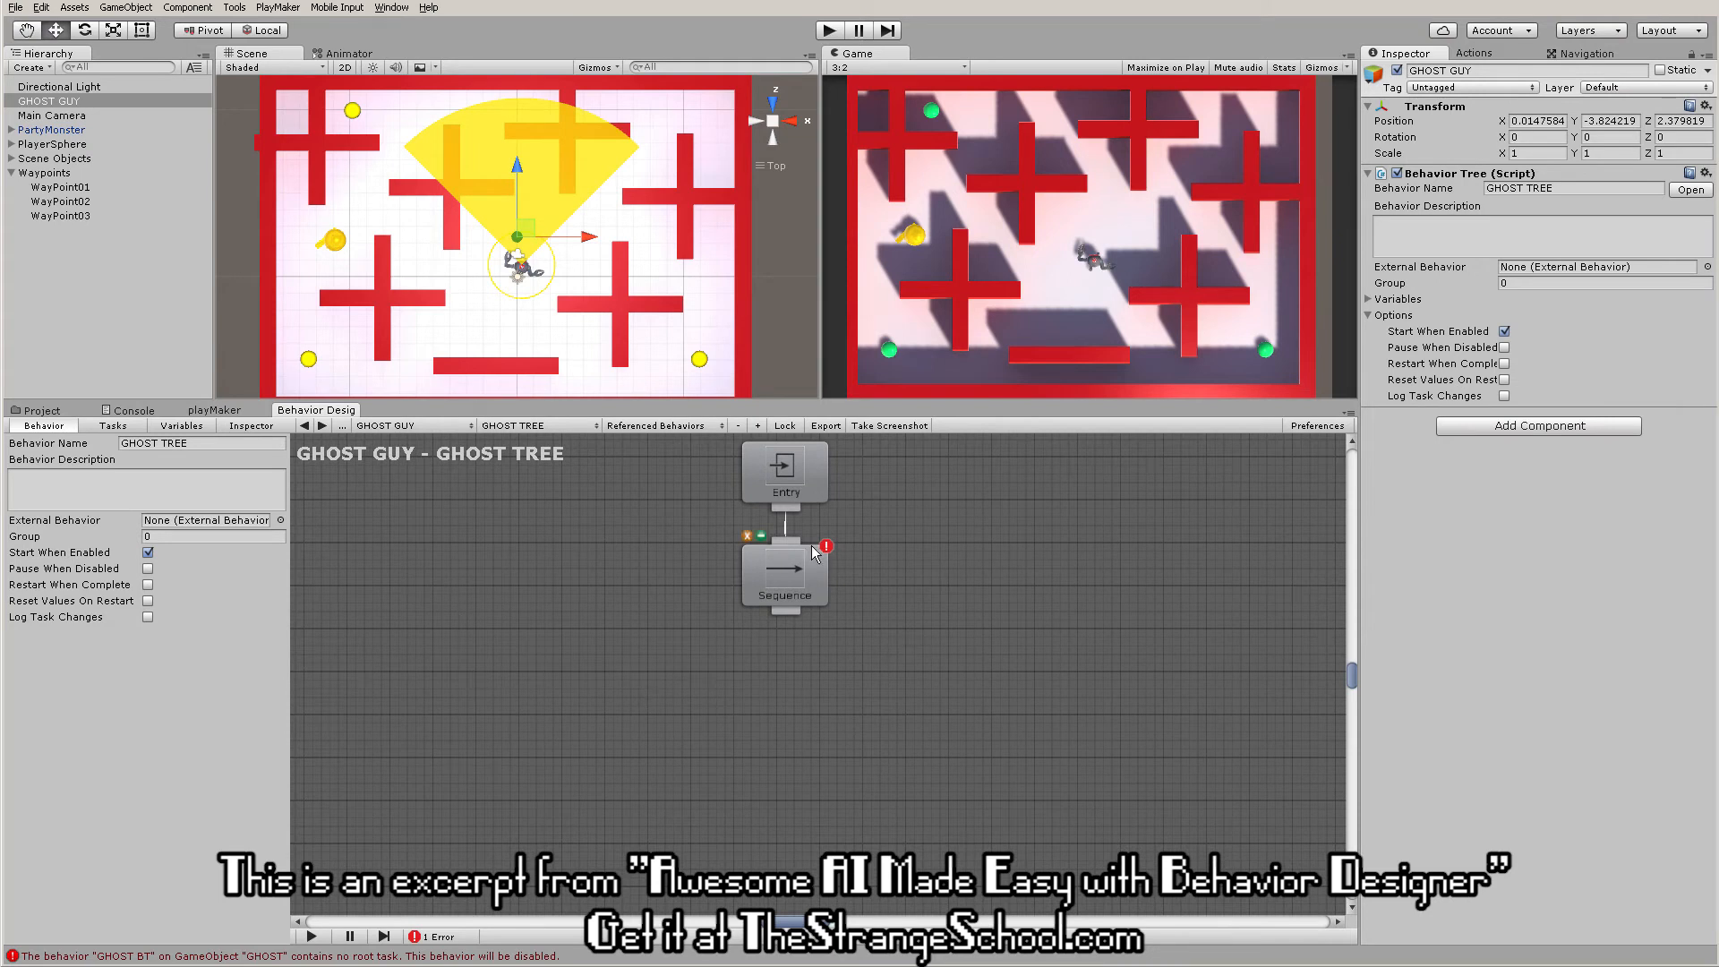
right_click(578, 683)
mouse_move(617, 687)
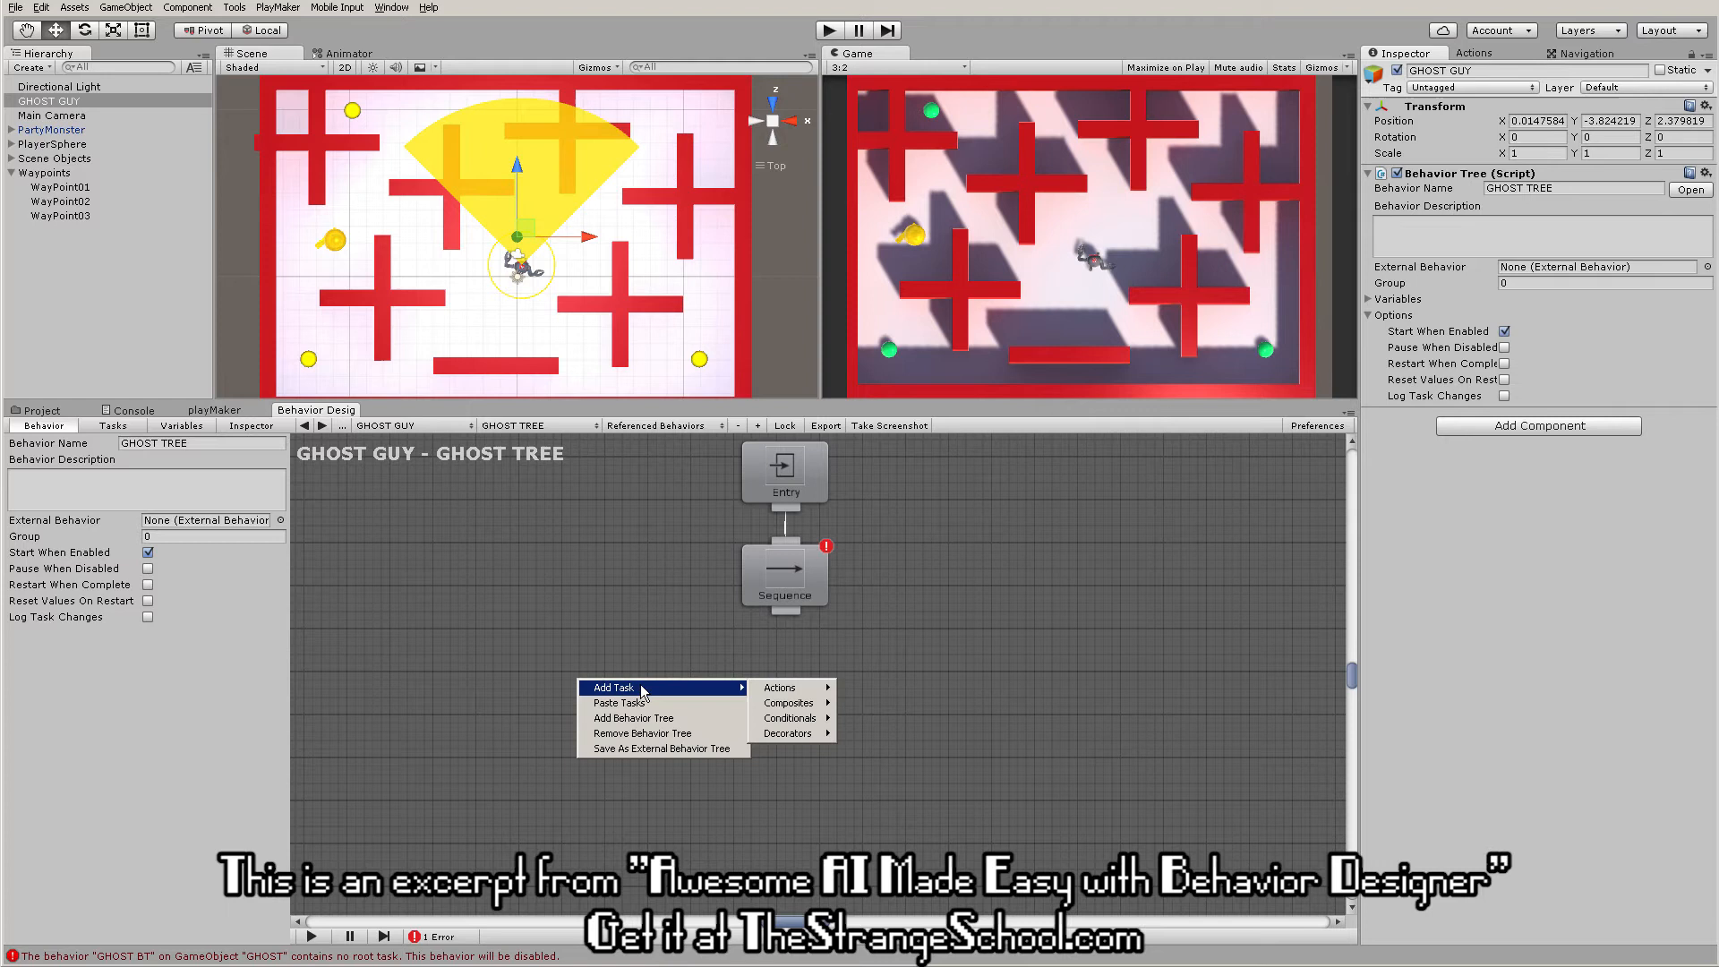
mouse_move(789, 689)
click(913, 868)
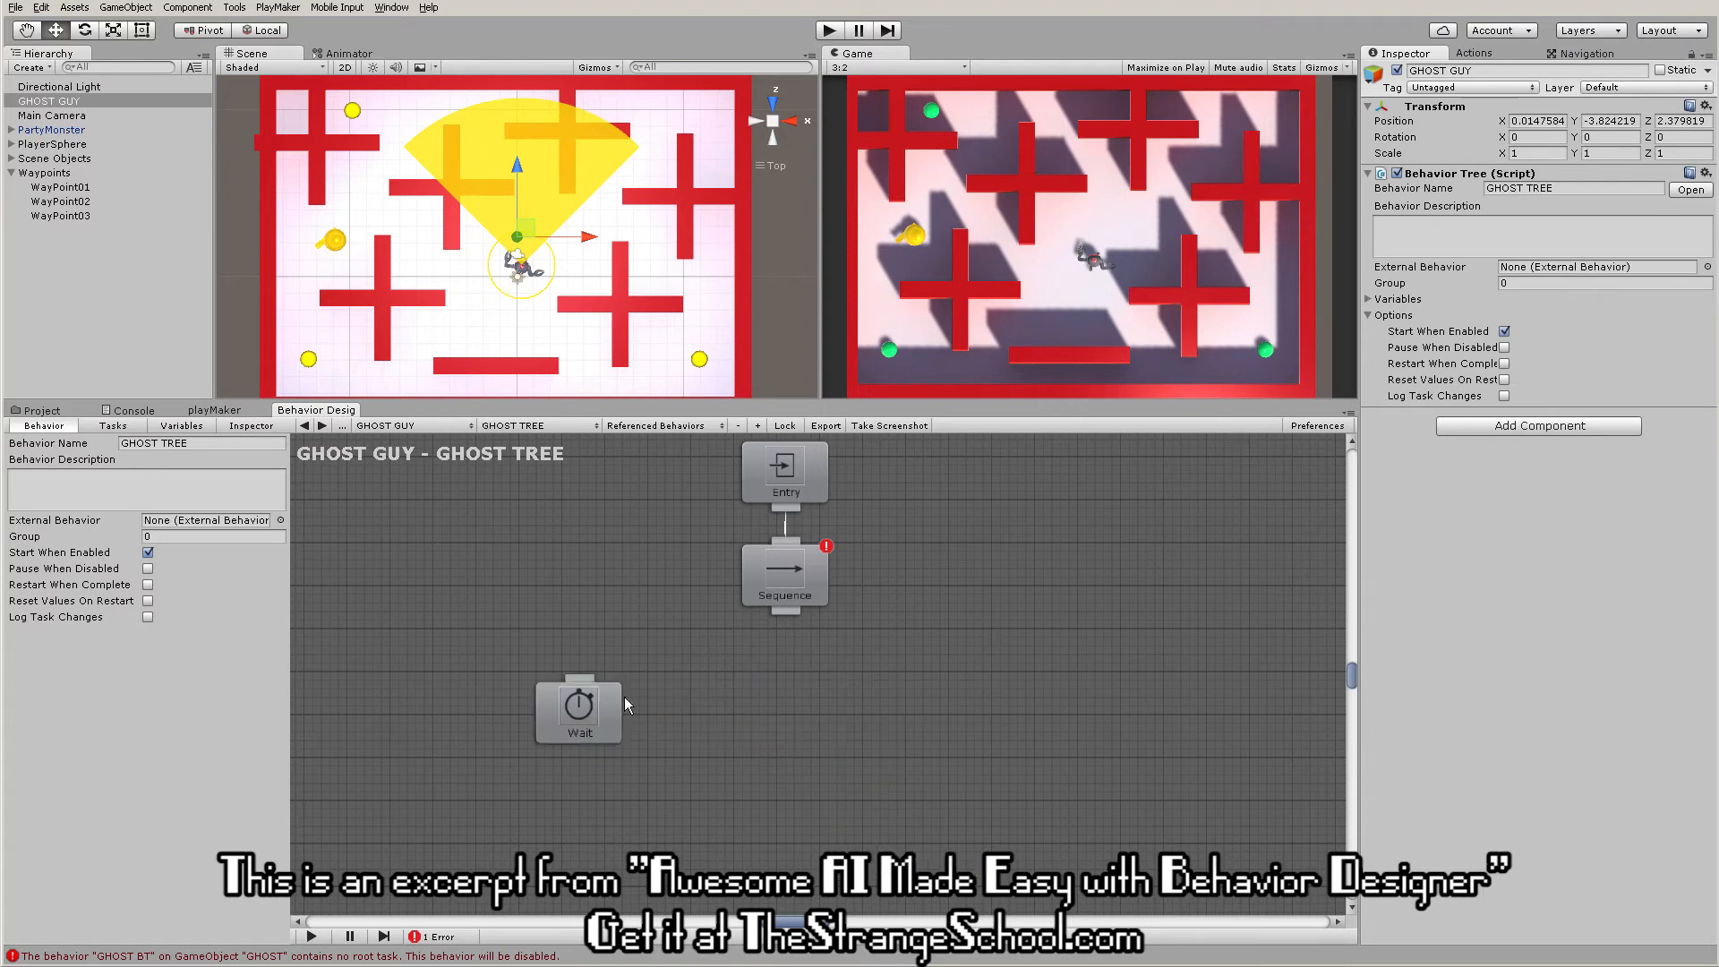
mouse_move(581, 702)
mouse_down()
mouse_move(776, 705)
mouse_move(793, 678)
mouse_move(777, 688)
mouse_up()
click(805, 692)
middle_drag(872, 627, 866, 650)
alt+drag(866, 652, 877, 641)
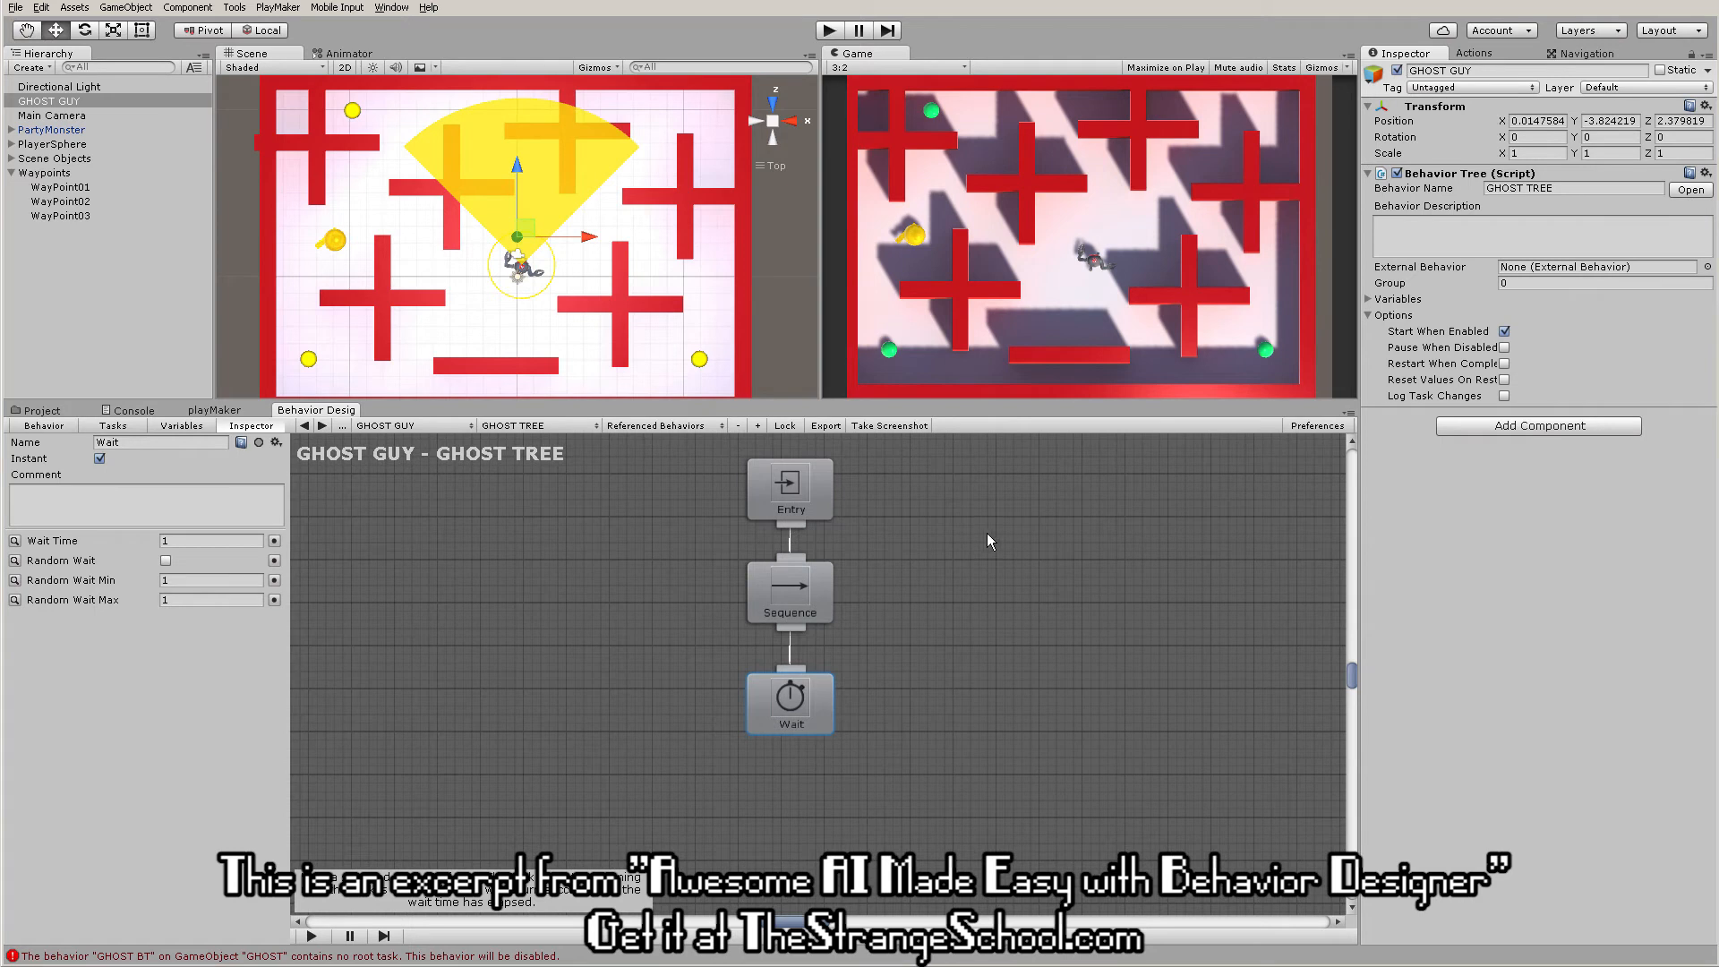
alt+drag(987, 532, 975, 553)
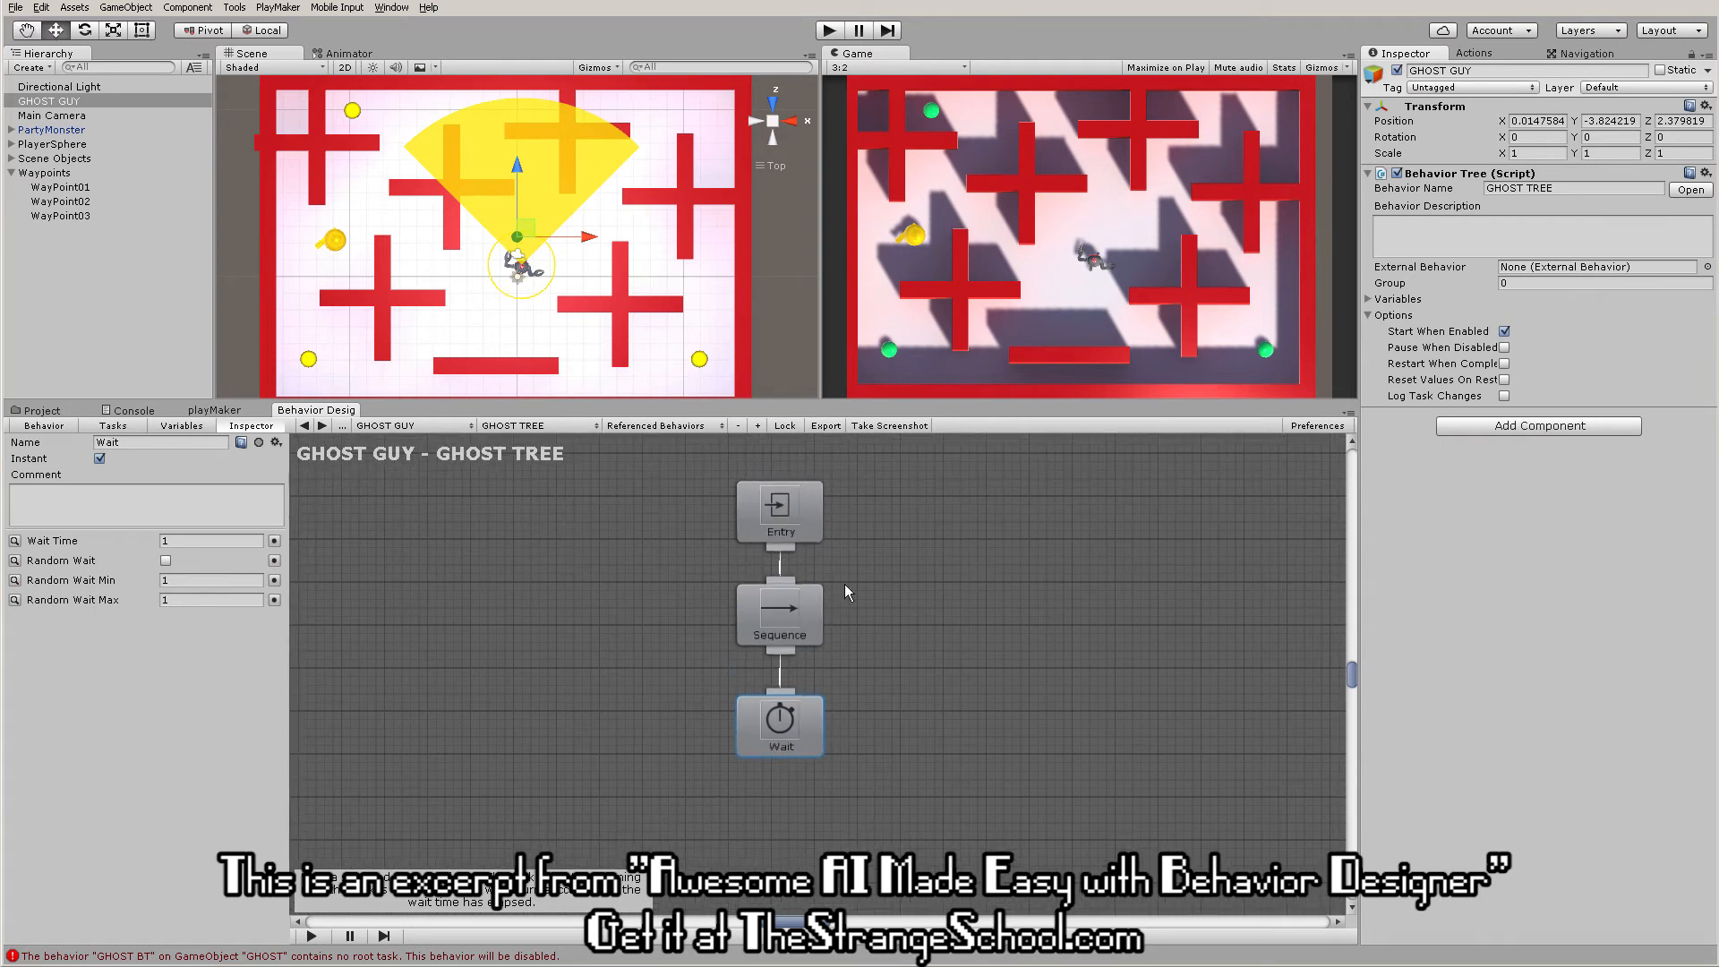
- View PartyMonster's Patrol FSM in the PlayMaker editor
click(230, 409)
click(68, 130)
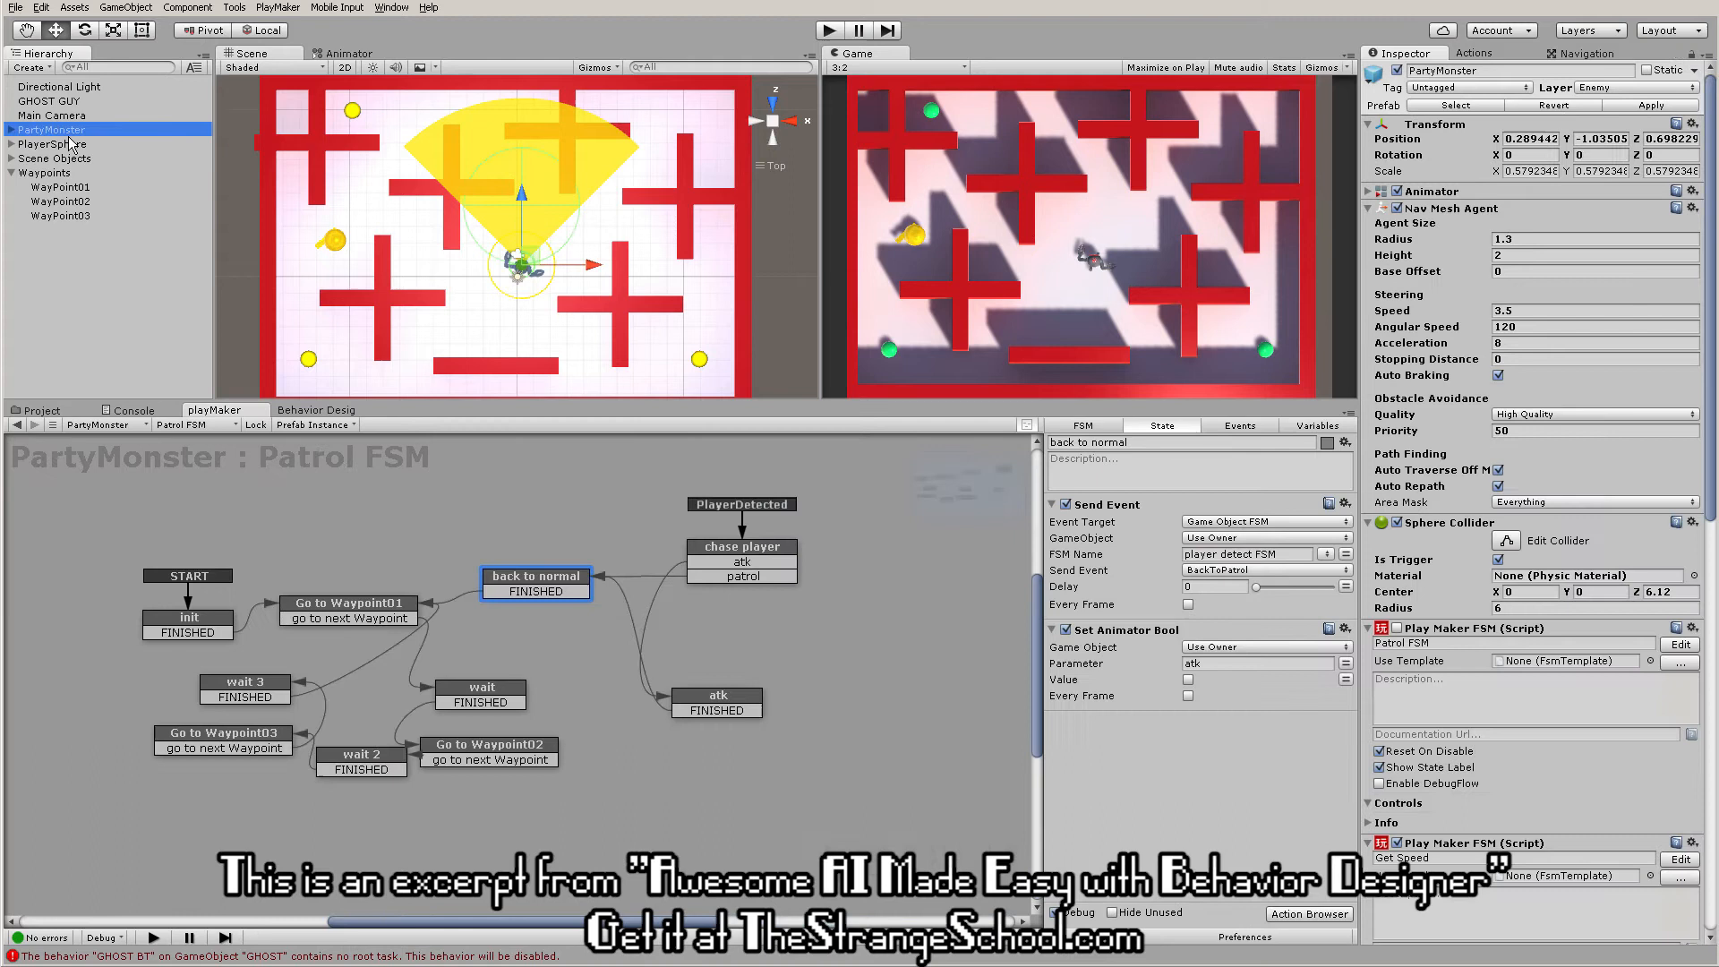
alt+drag(323, 430, 322, 487)
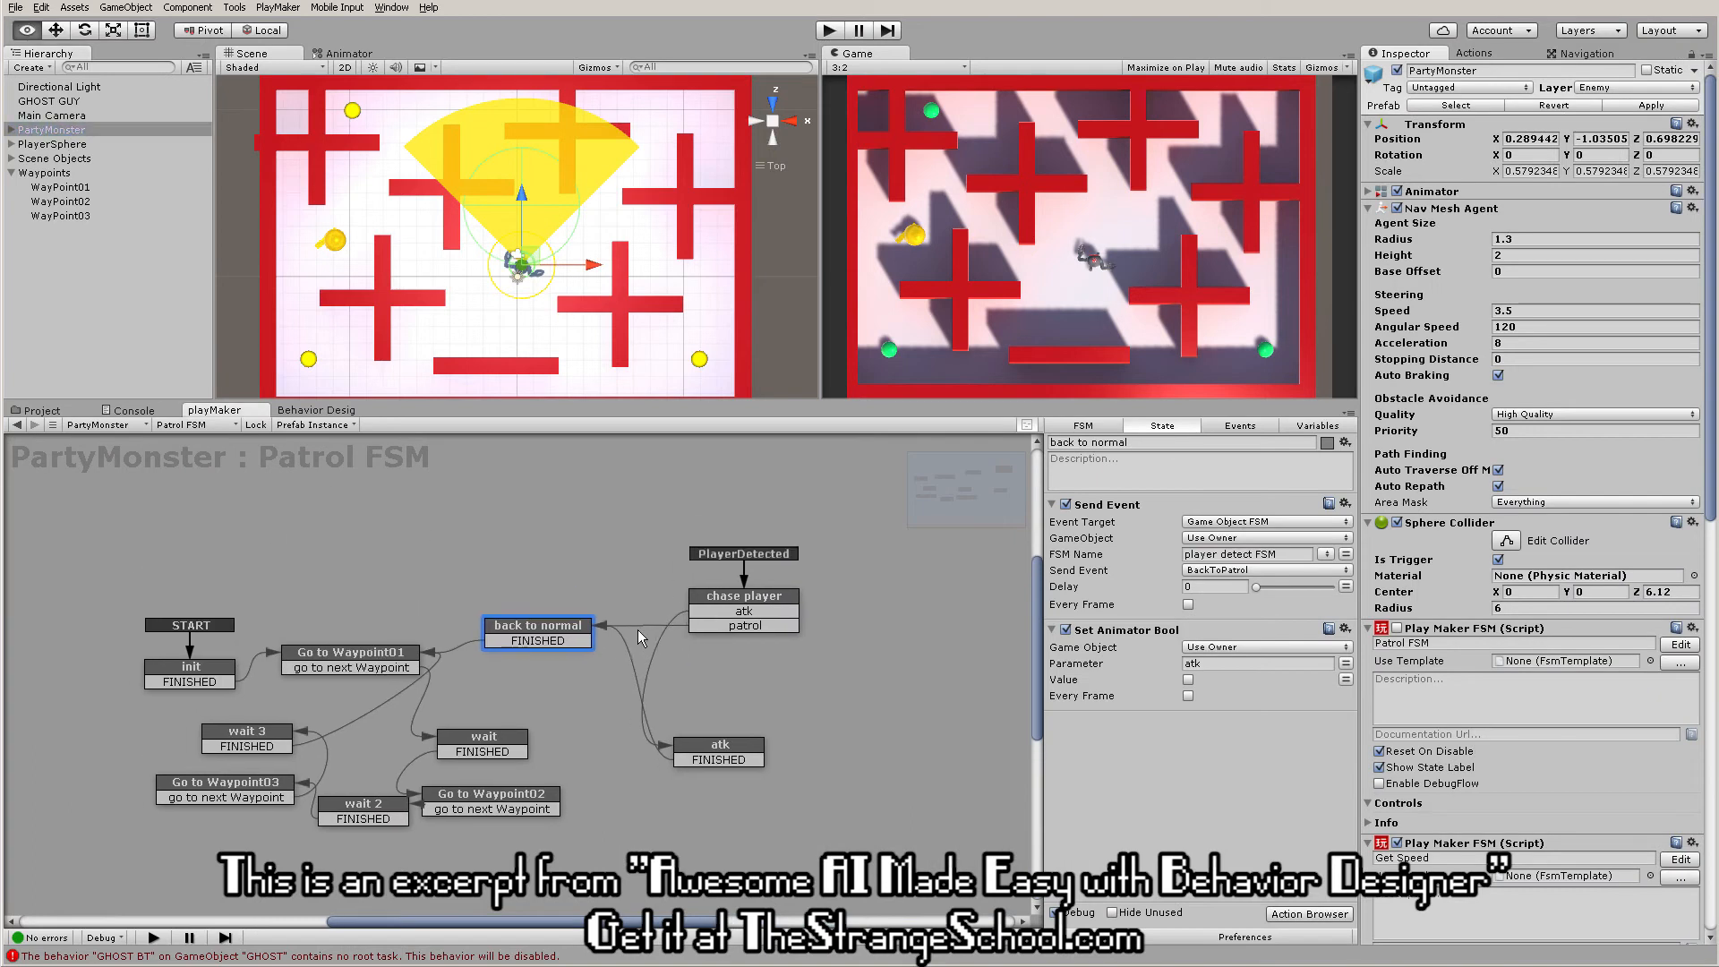
alt+drag(637, 630, 633, 602)
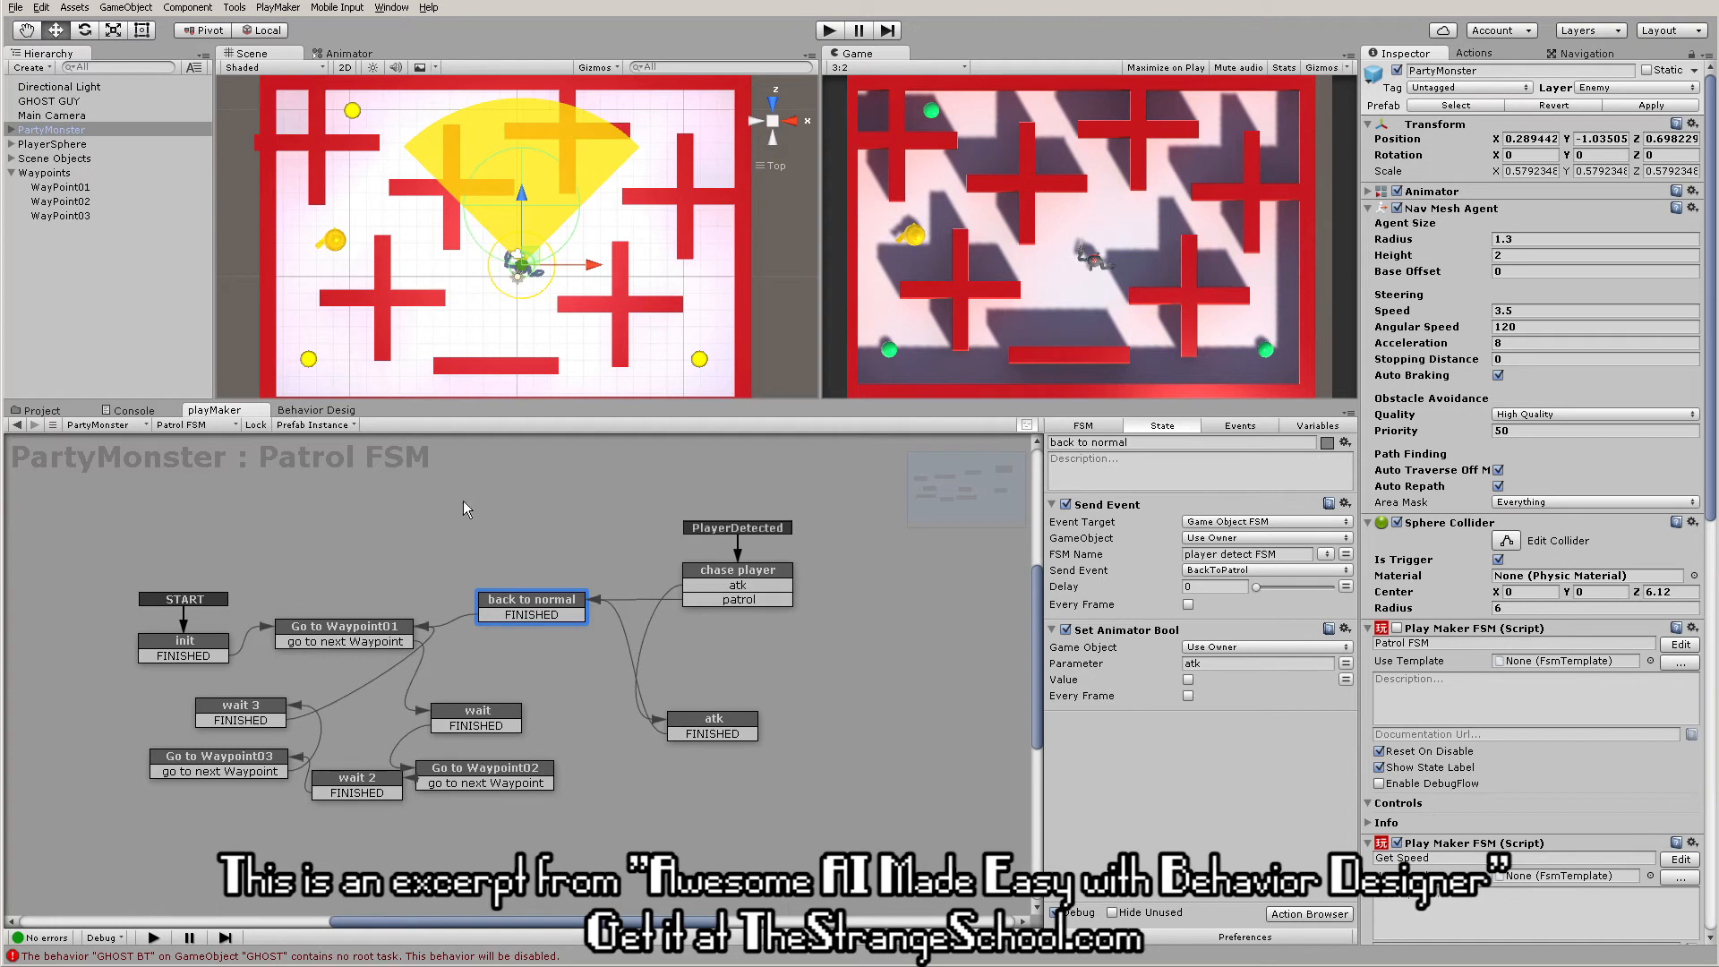
- Return to GHOST GUY's tree and show PlayMaker's action browser, Behavior Designer category collapsed
click(75, 101)
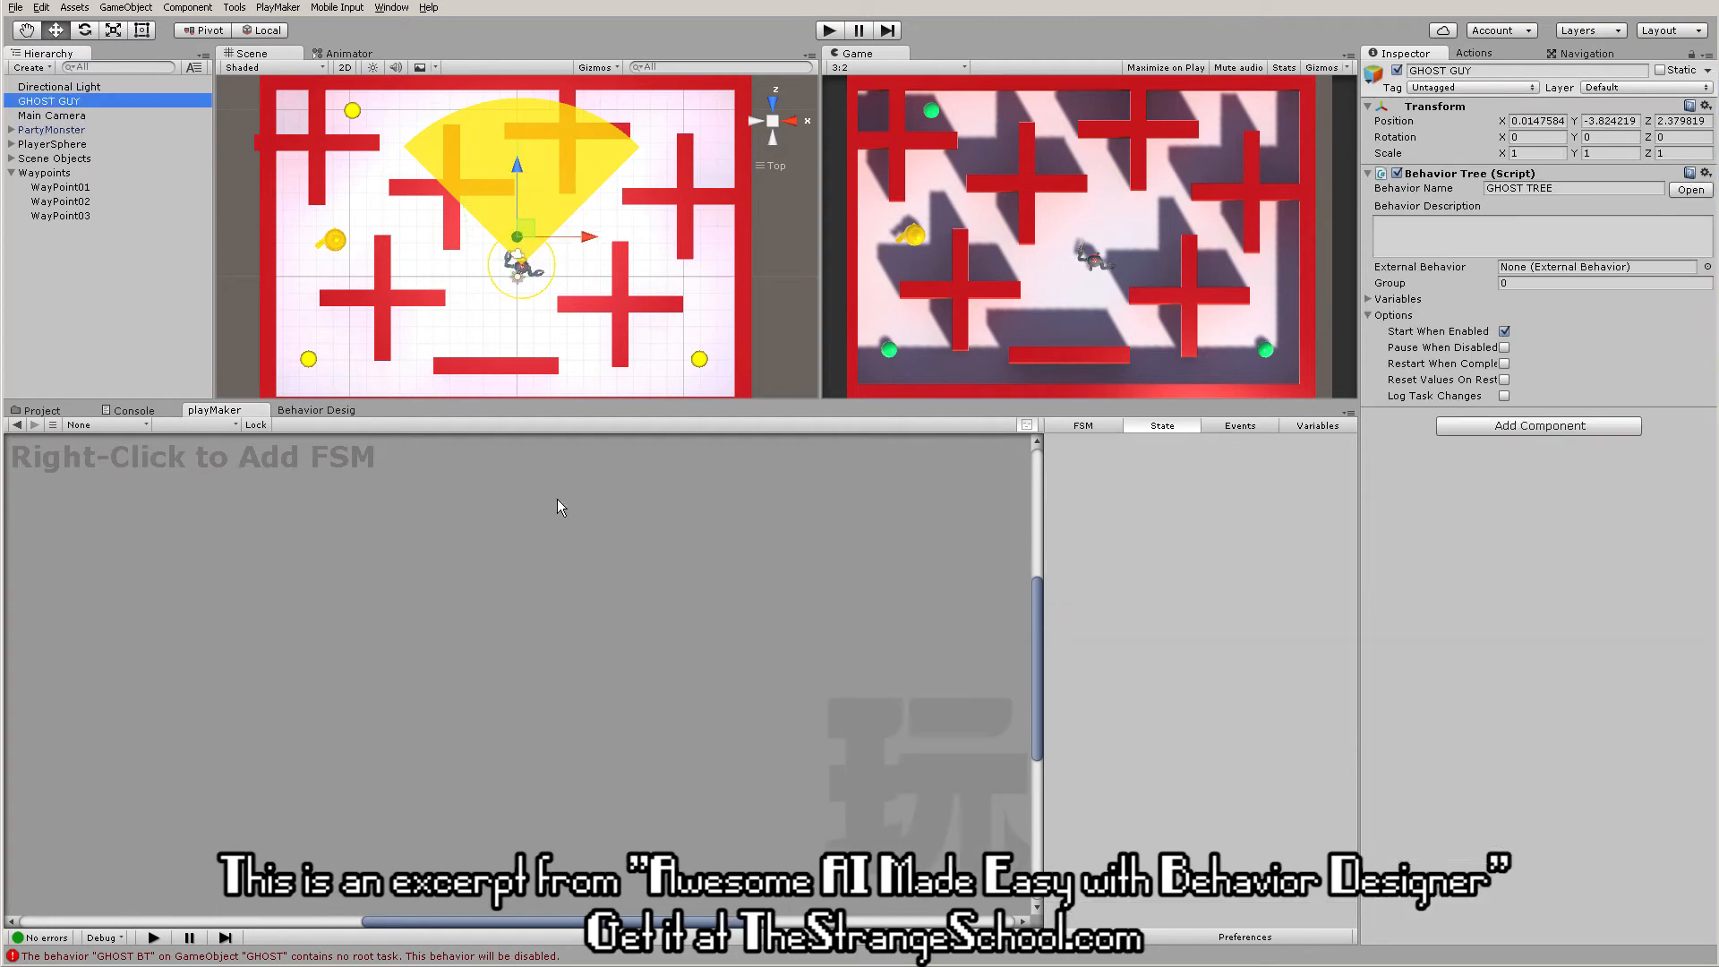
click(315, 409)
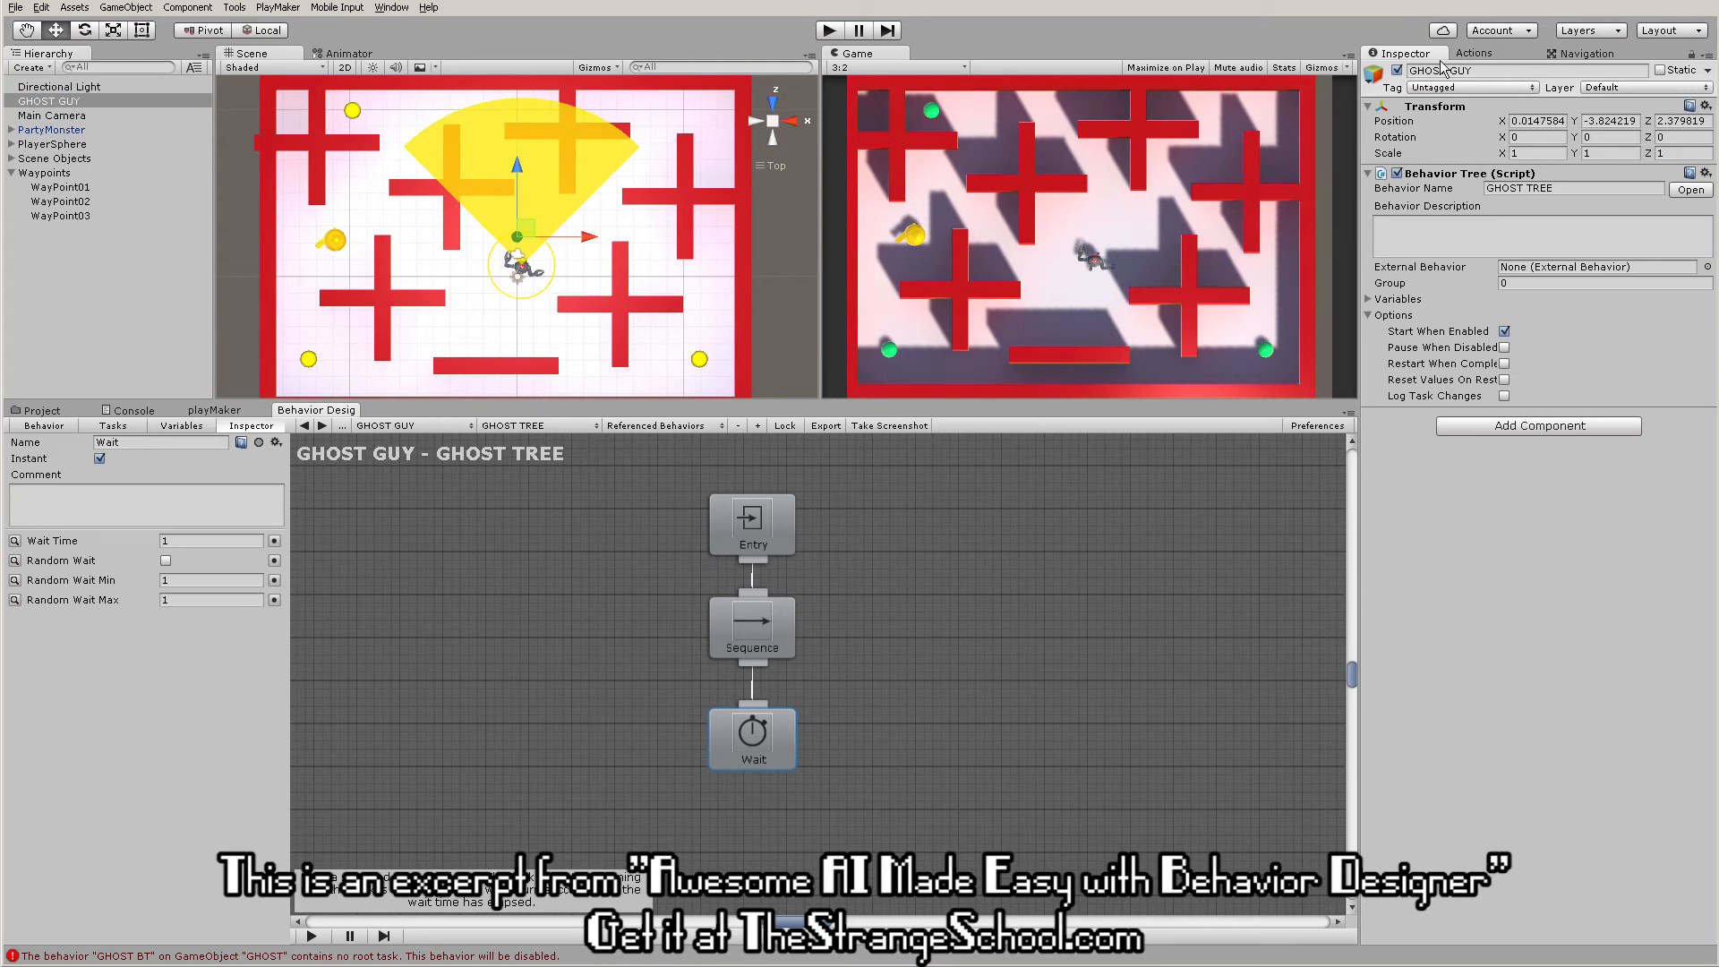
click(1478, 54)
click(1502, 180)
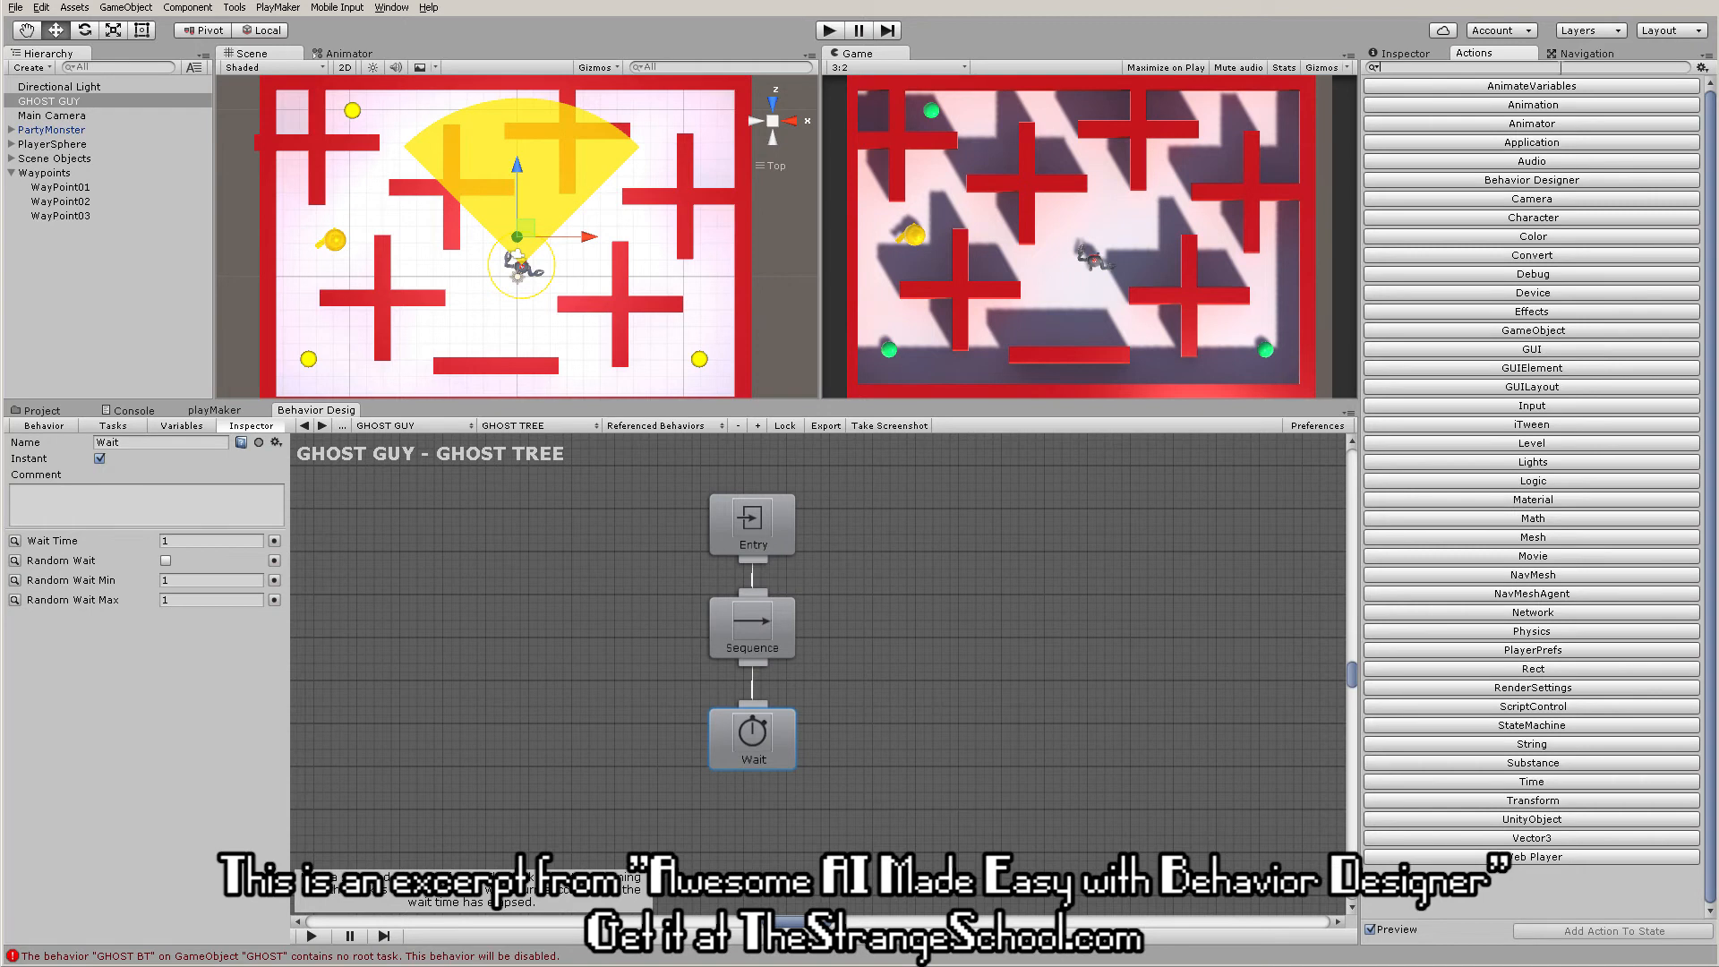
- Show Behavior Designer's Tasks list of Composites, Decorators and Actions
click(121, 431)
scroll(187, 643, down, 7)
scroll(197, 629, up, 5)
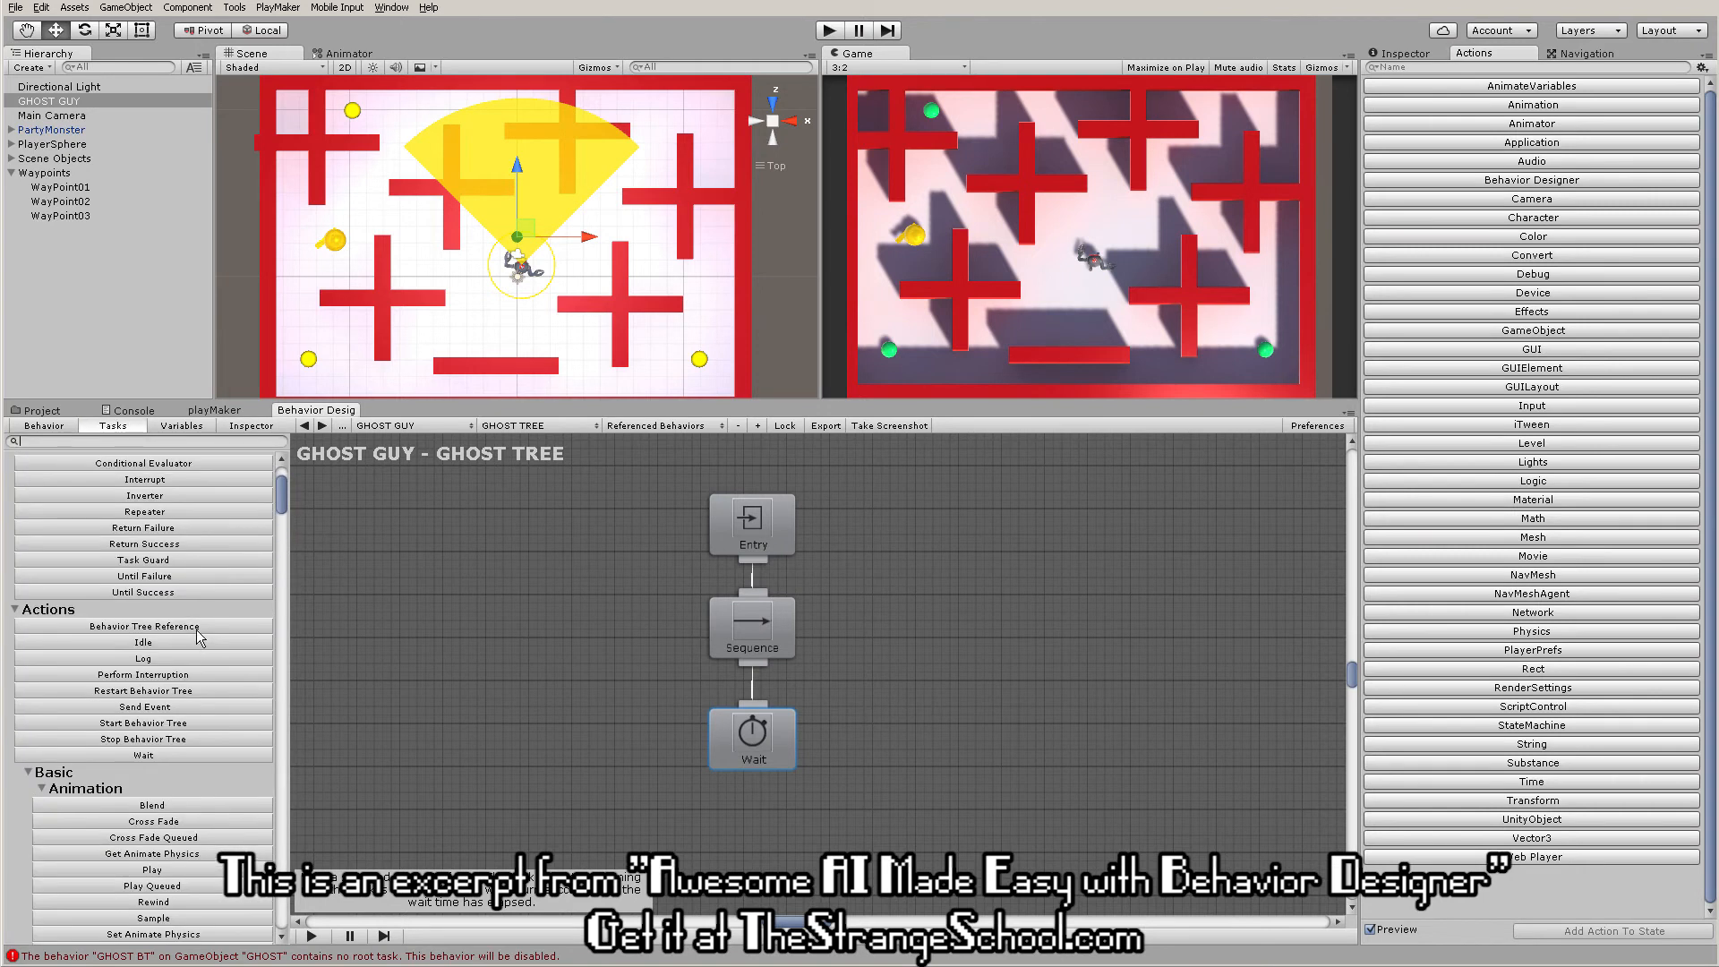
scroll(193, 623, up, 2)
scroll(194, 615, up, 2)
scroll(193, 614, down, 8)
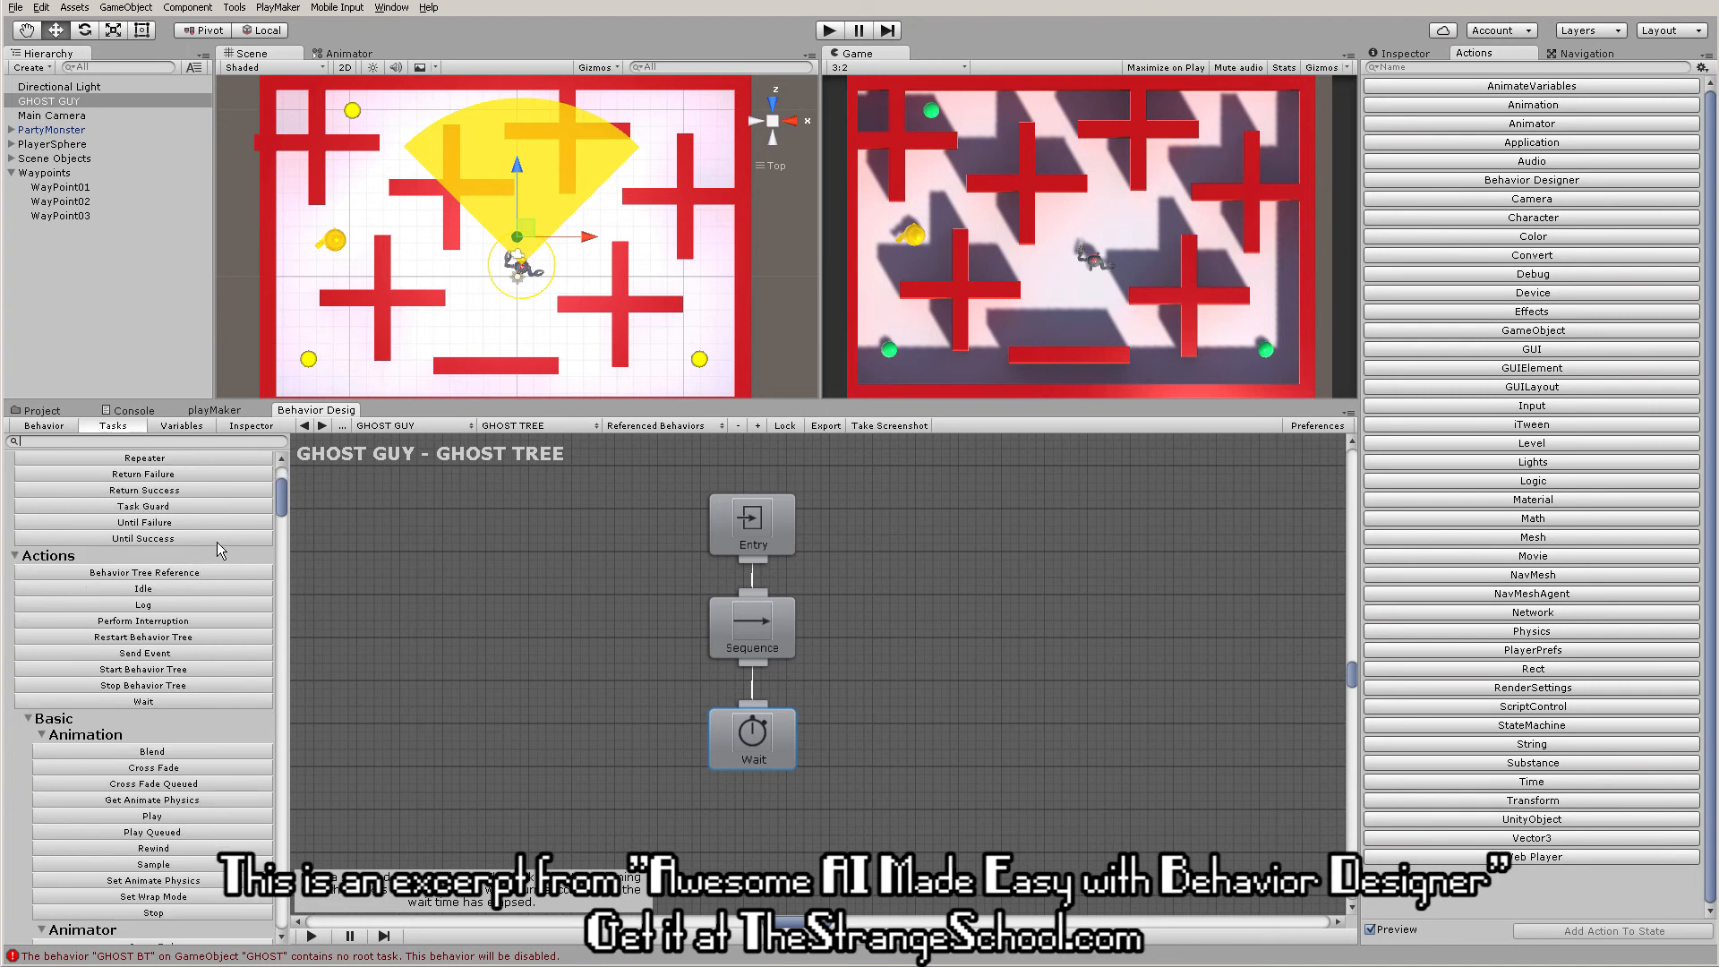
mouse_move(272, 498)
mouse_down()
mouse_move(271, 793)
mouse_move(254, 435)
mouse_up()
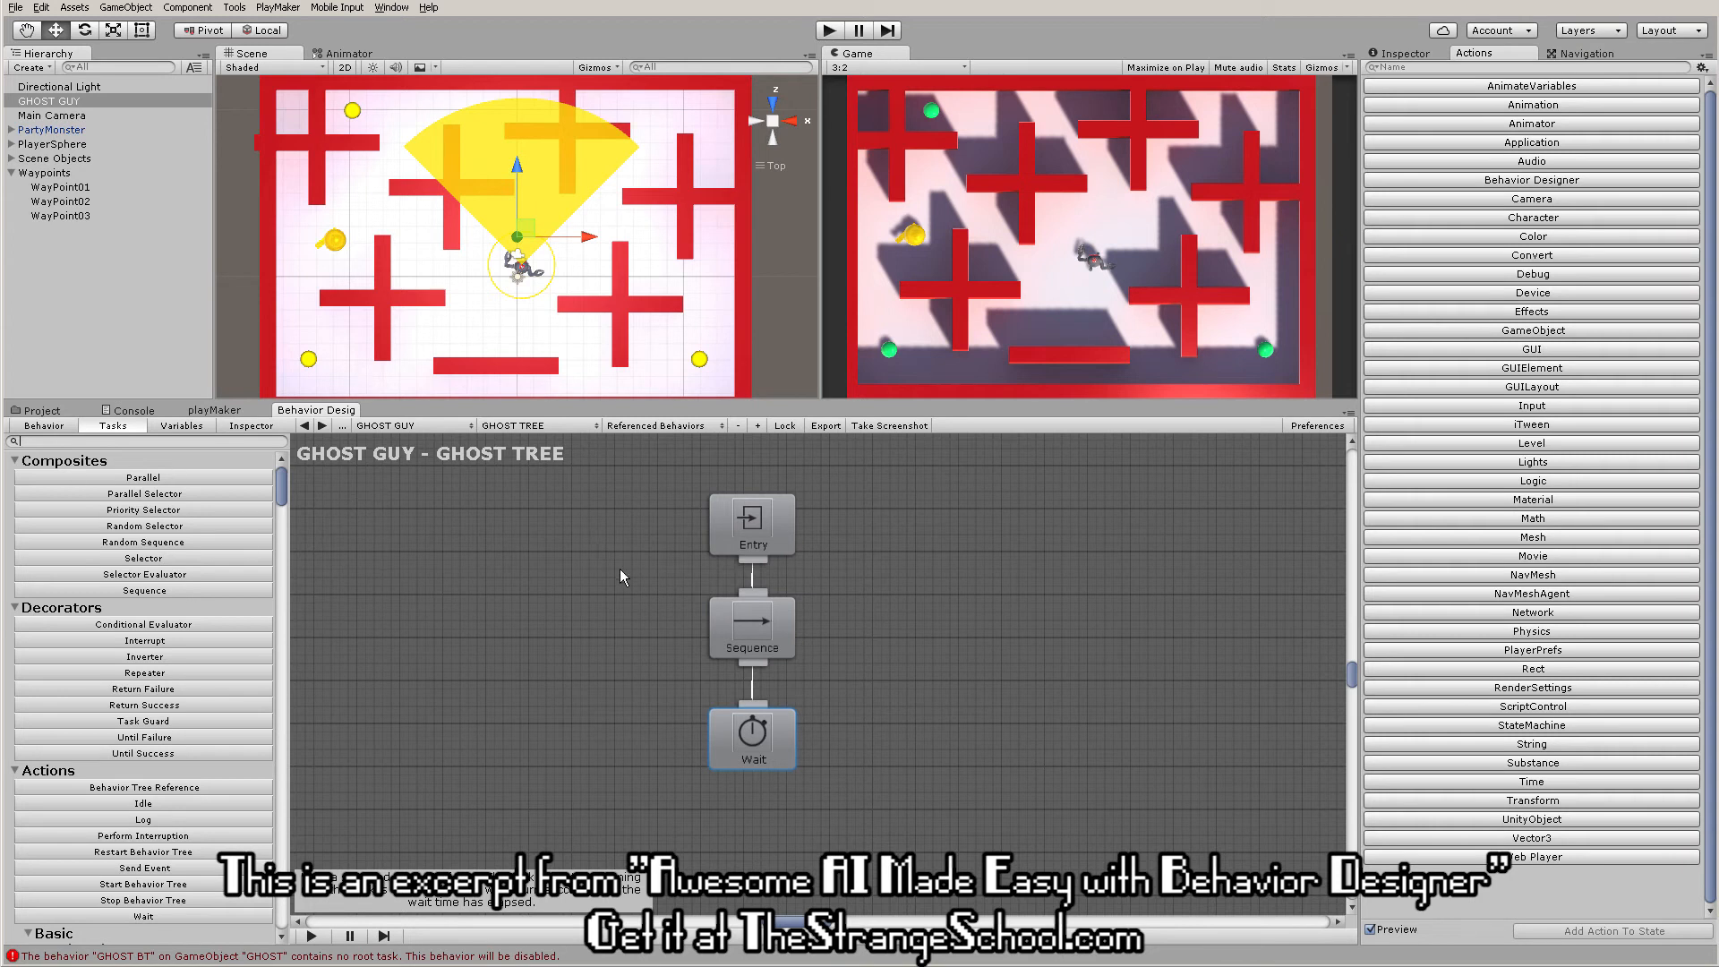
- Add a GameObject variable Target and a Bool variable Am I Dead to the tree
click(183, 426)
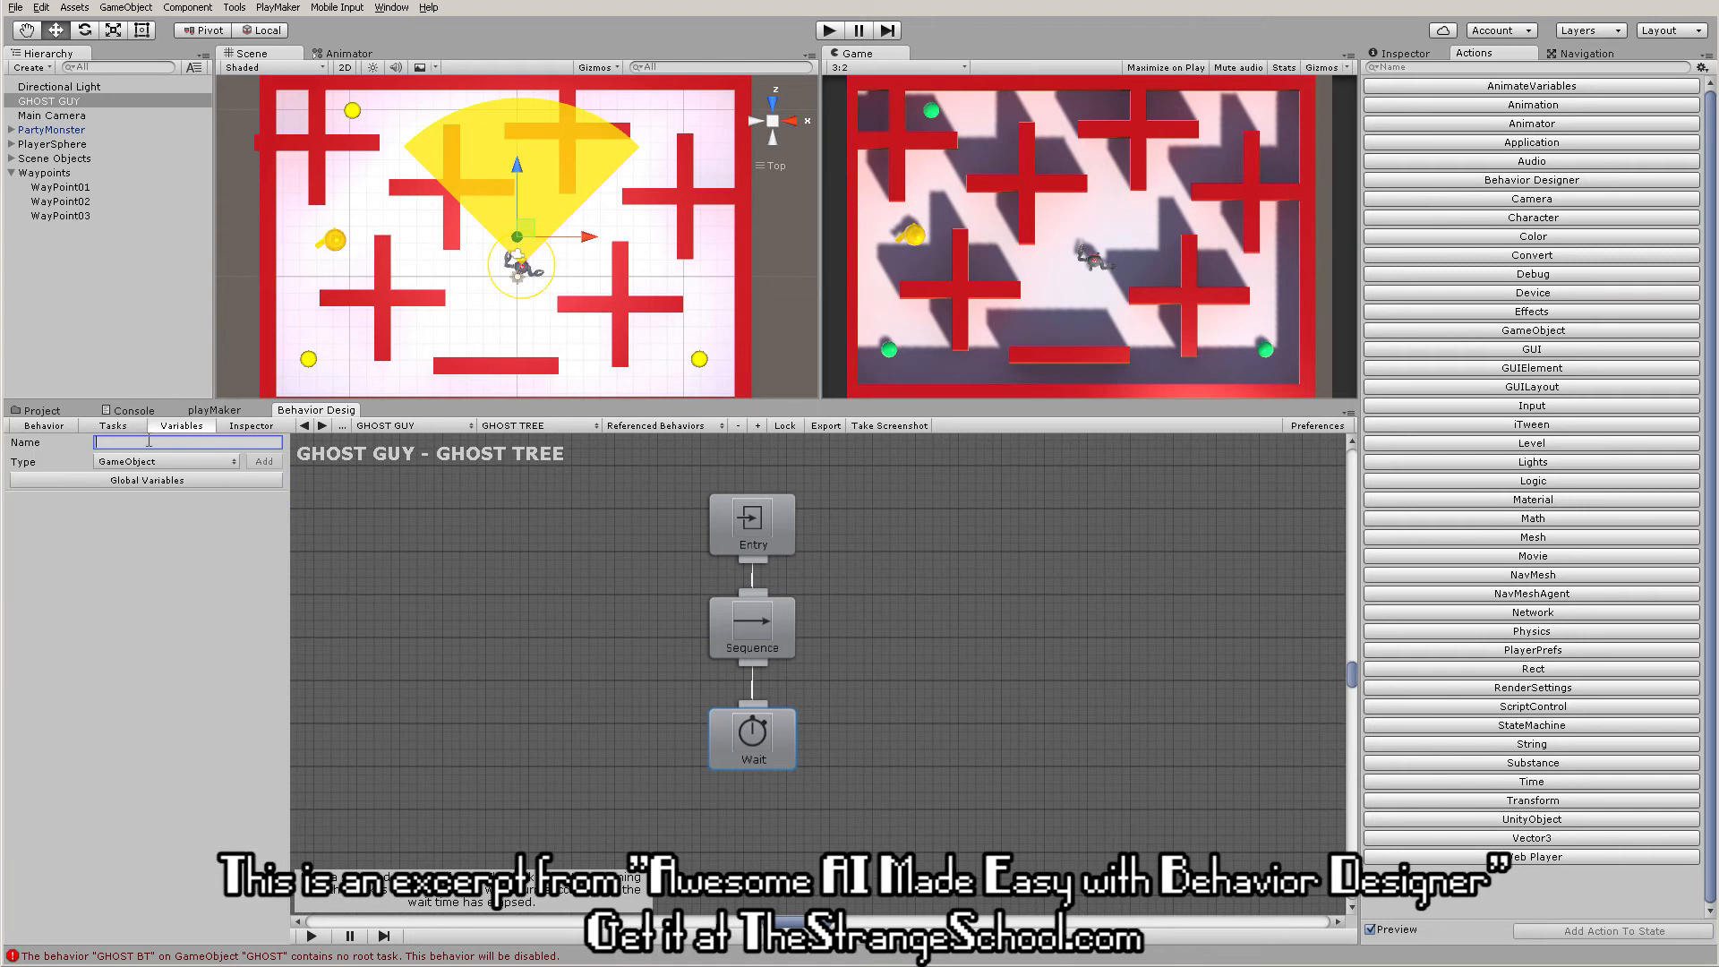
text(T)
text(arget)
click(179, 462)
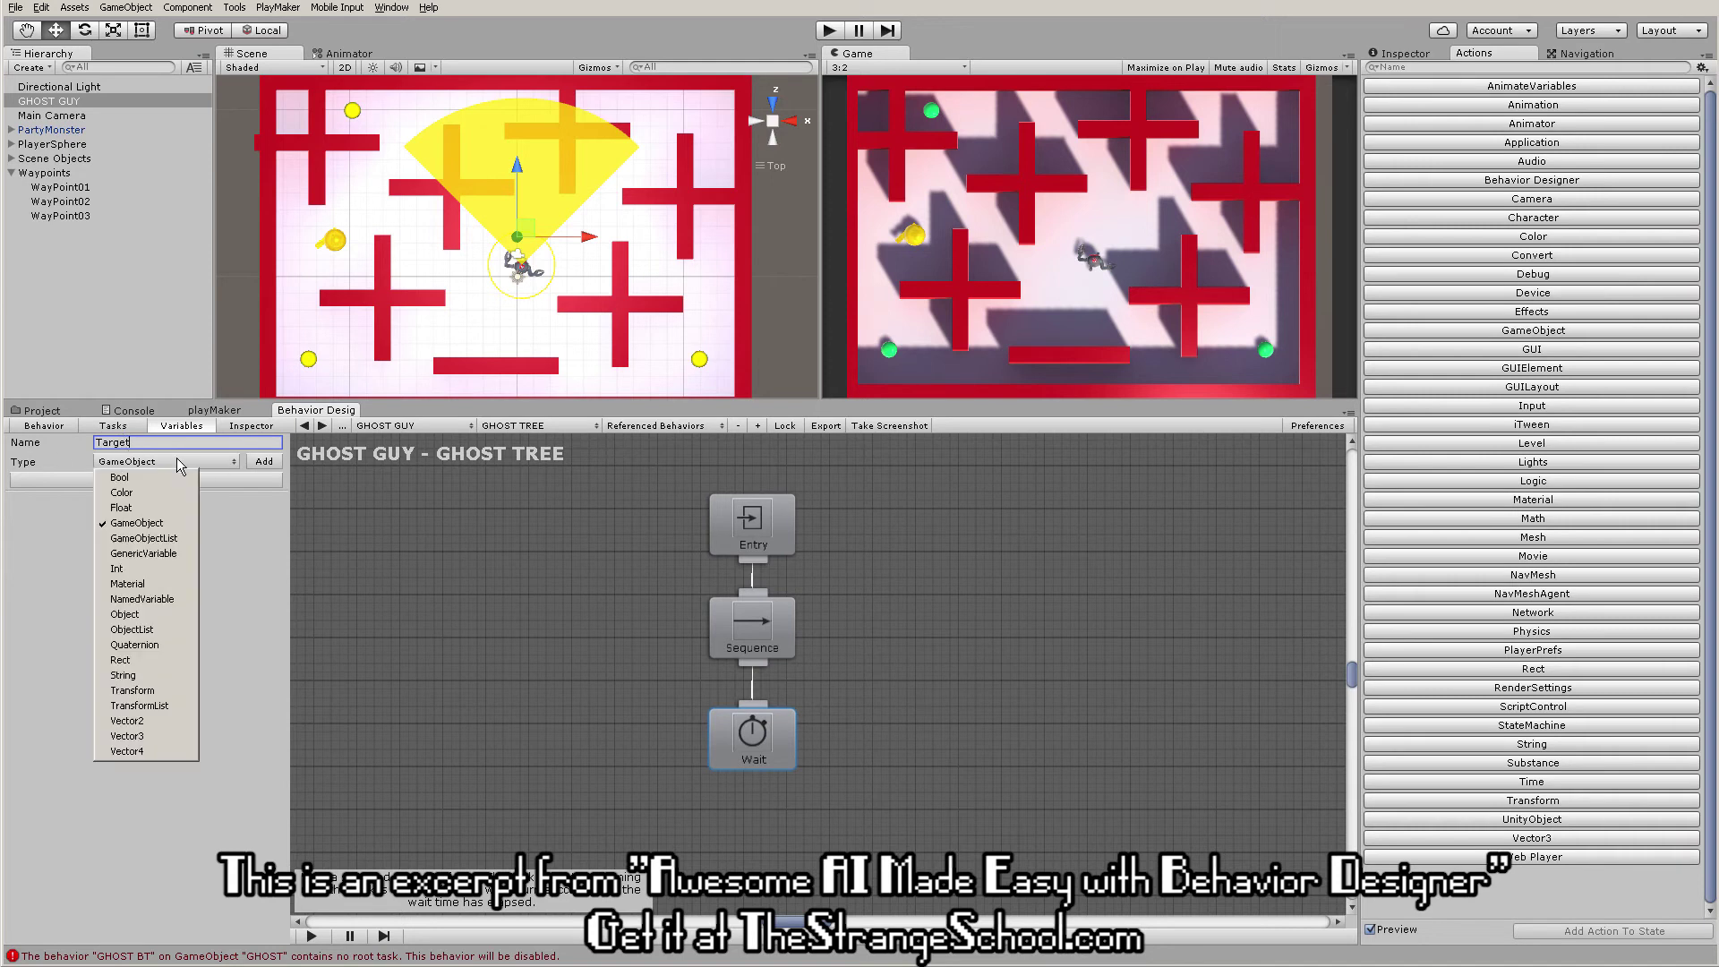
click(264, 460)
click(196, 757)
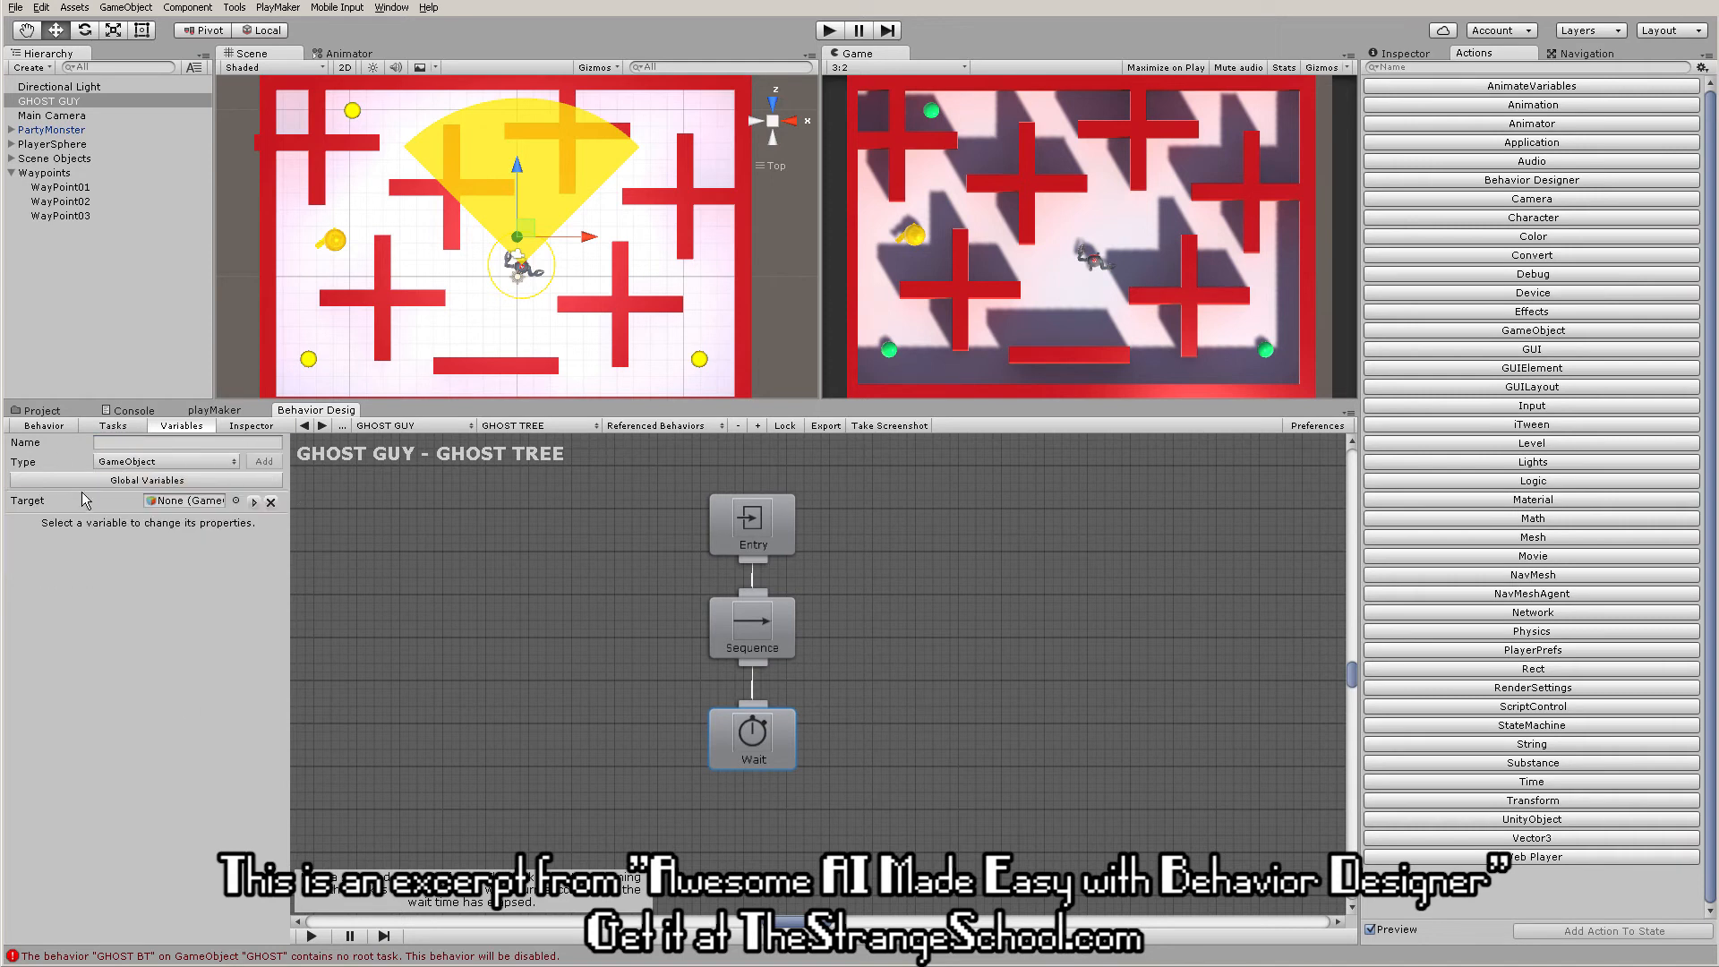
click(135, 461)
click(126, 444)
text(Am)
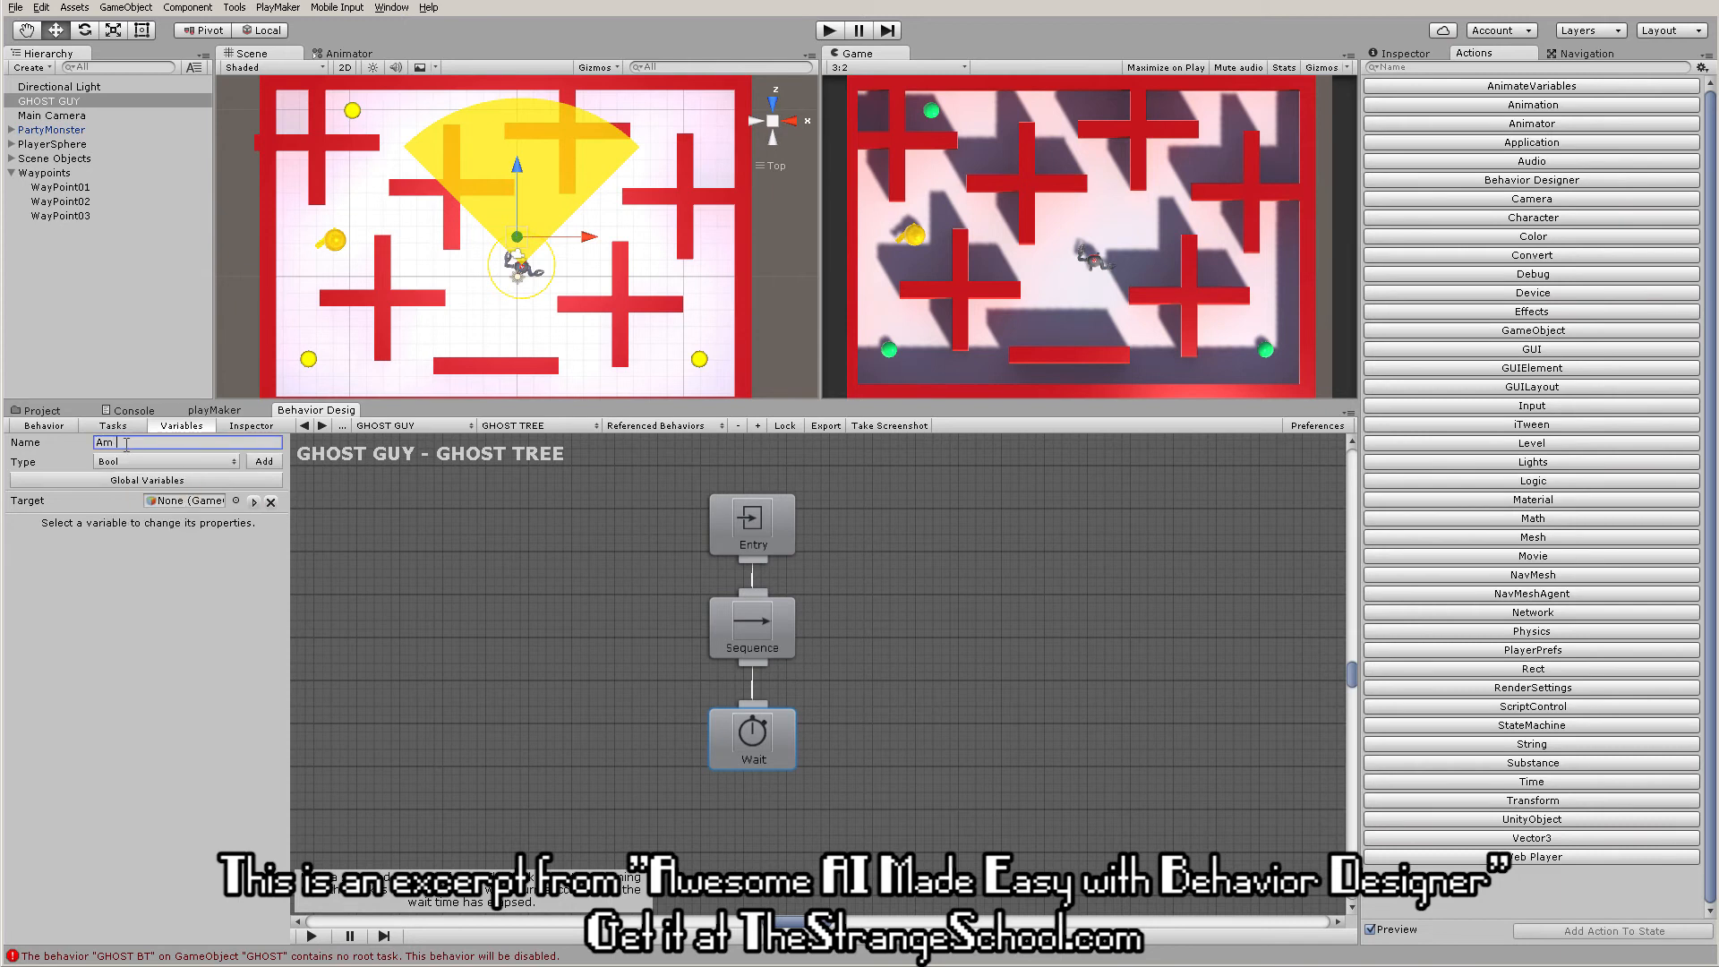
text( I Deads)
key(Return)
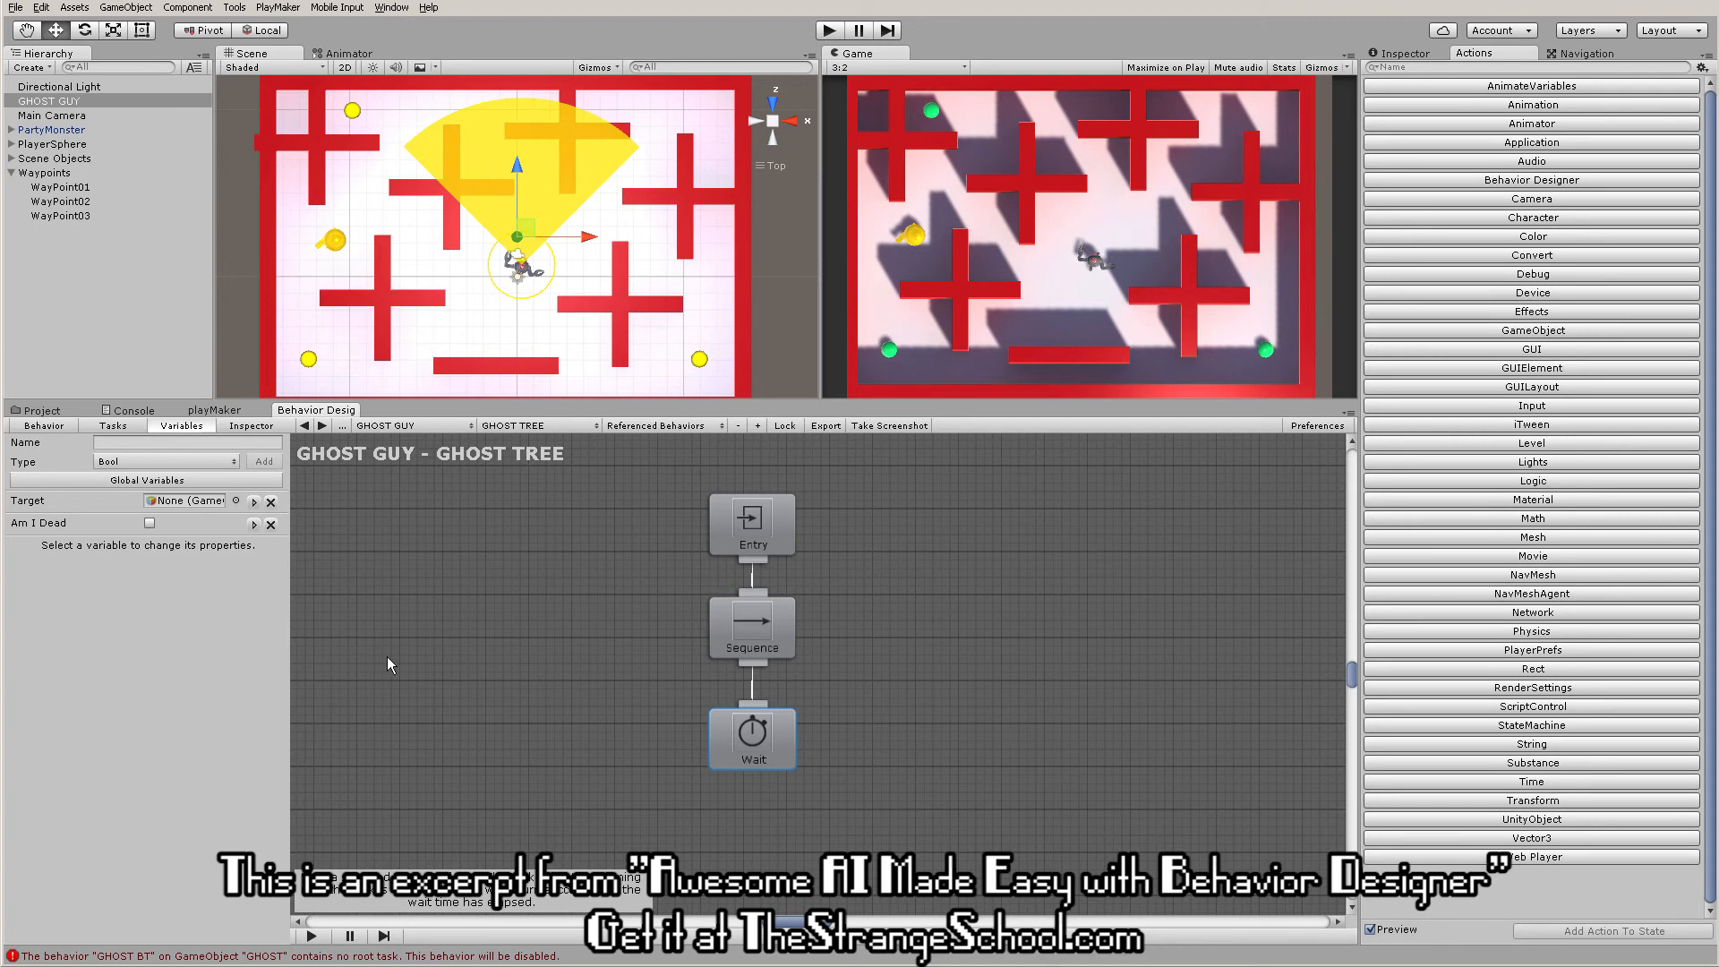
- Review GHOST GUY's components and the Global Variables window, keeping Bool, then return to Variables
click(1425, 57)
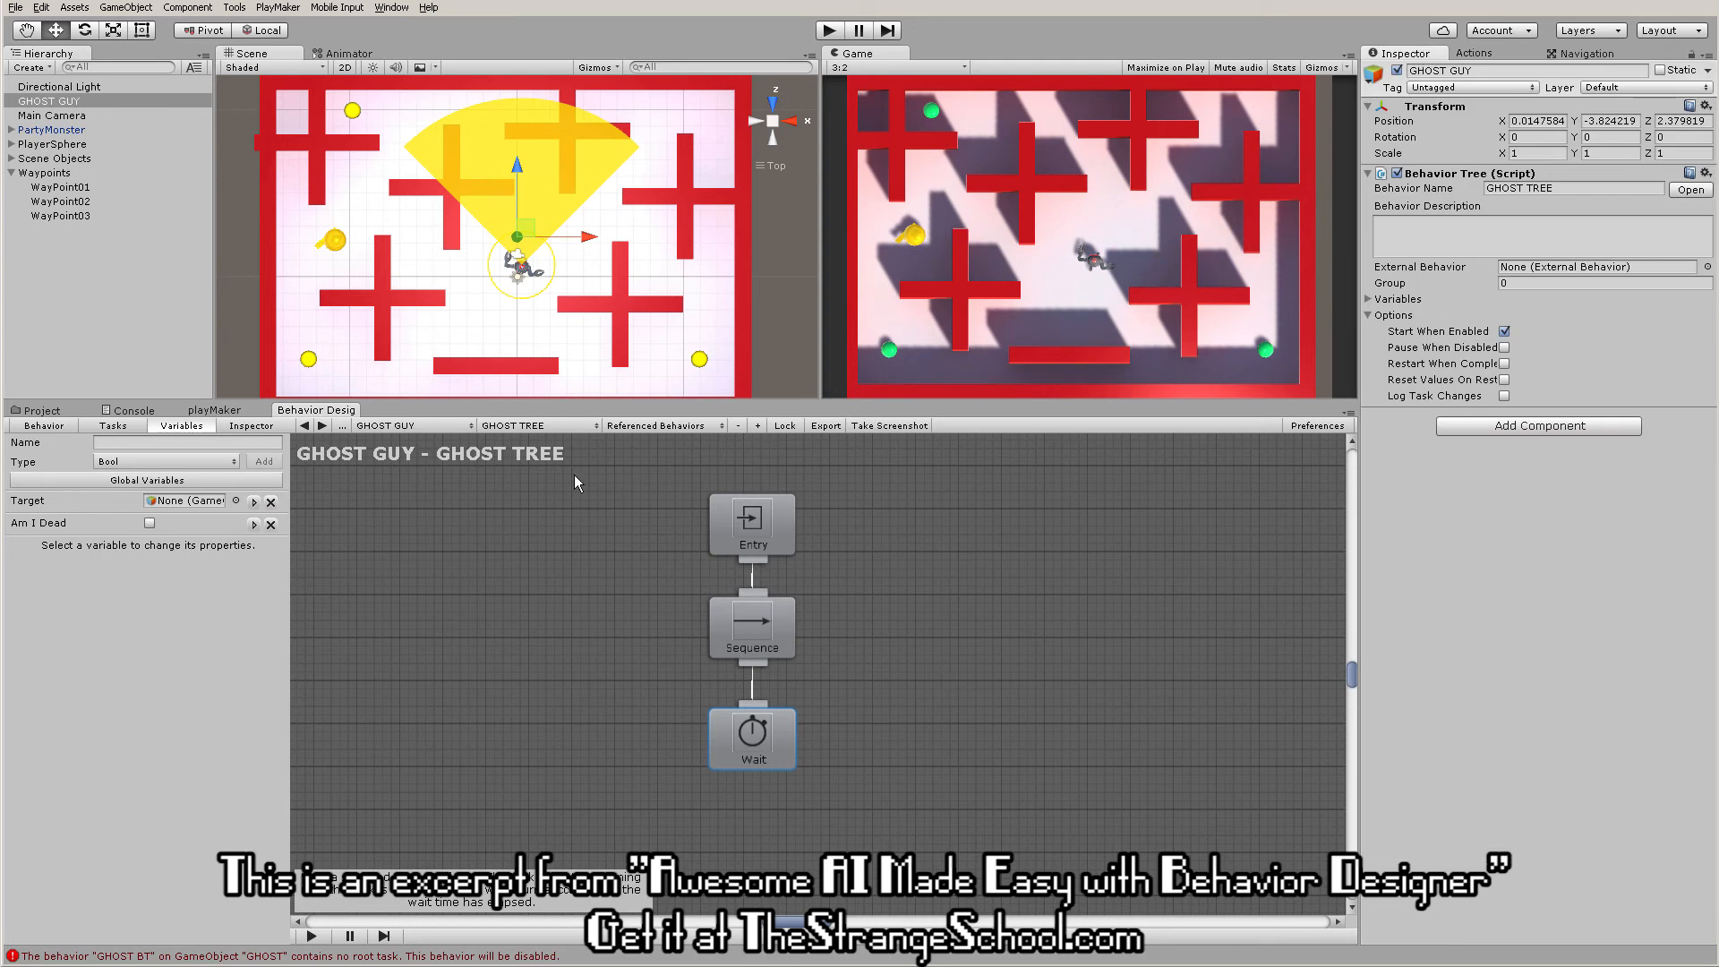
click(164, 481)
drag(394, 476, 426, 475)
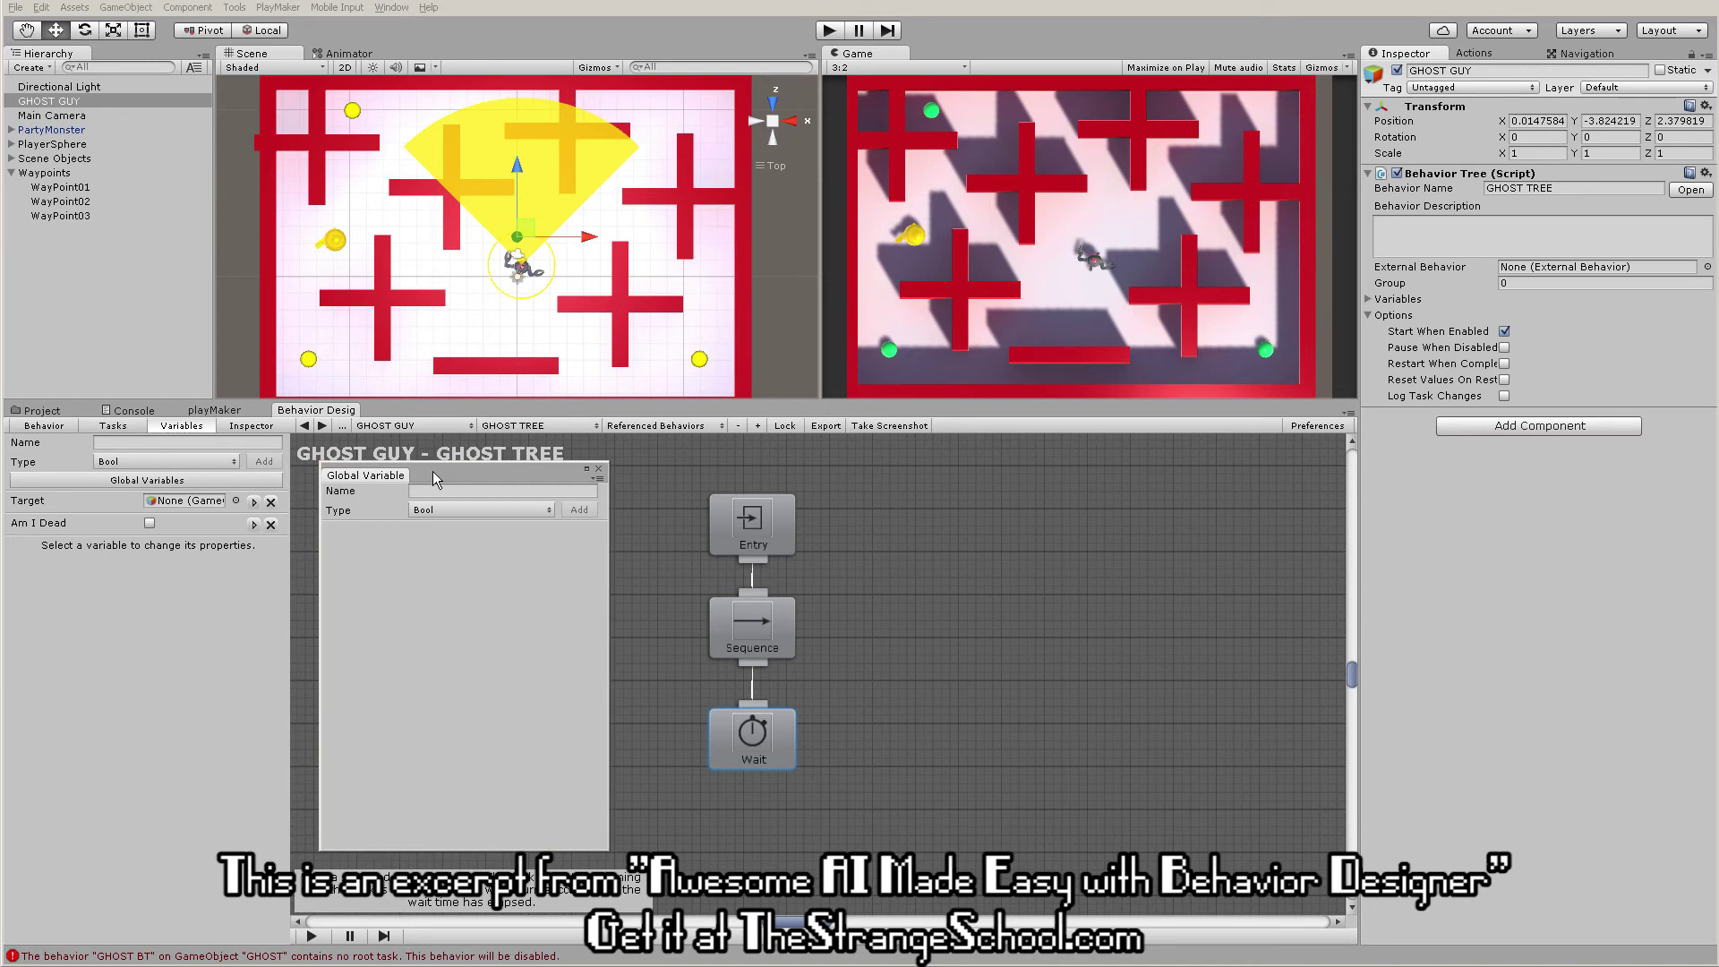
click(479, 512)
click(367, 561)
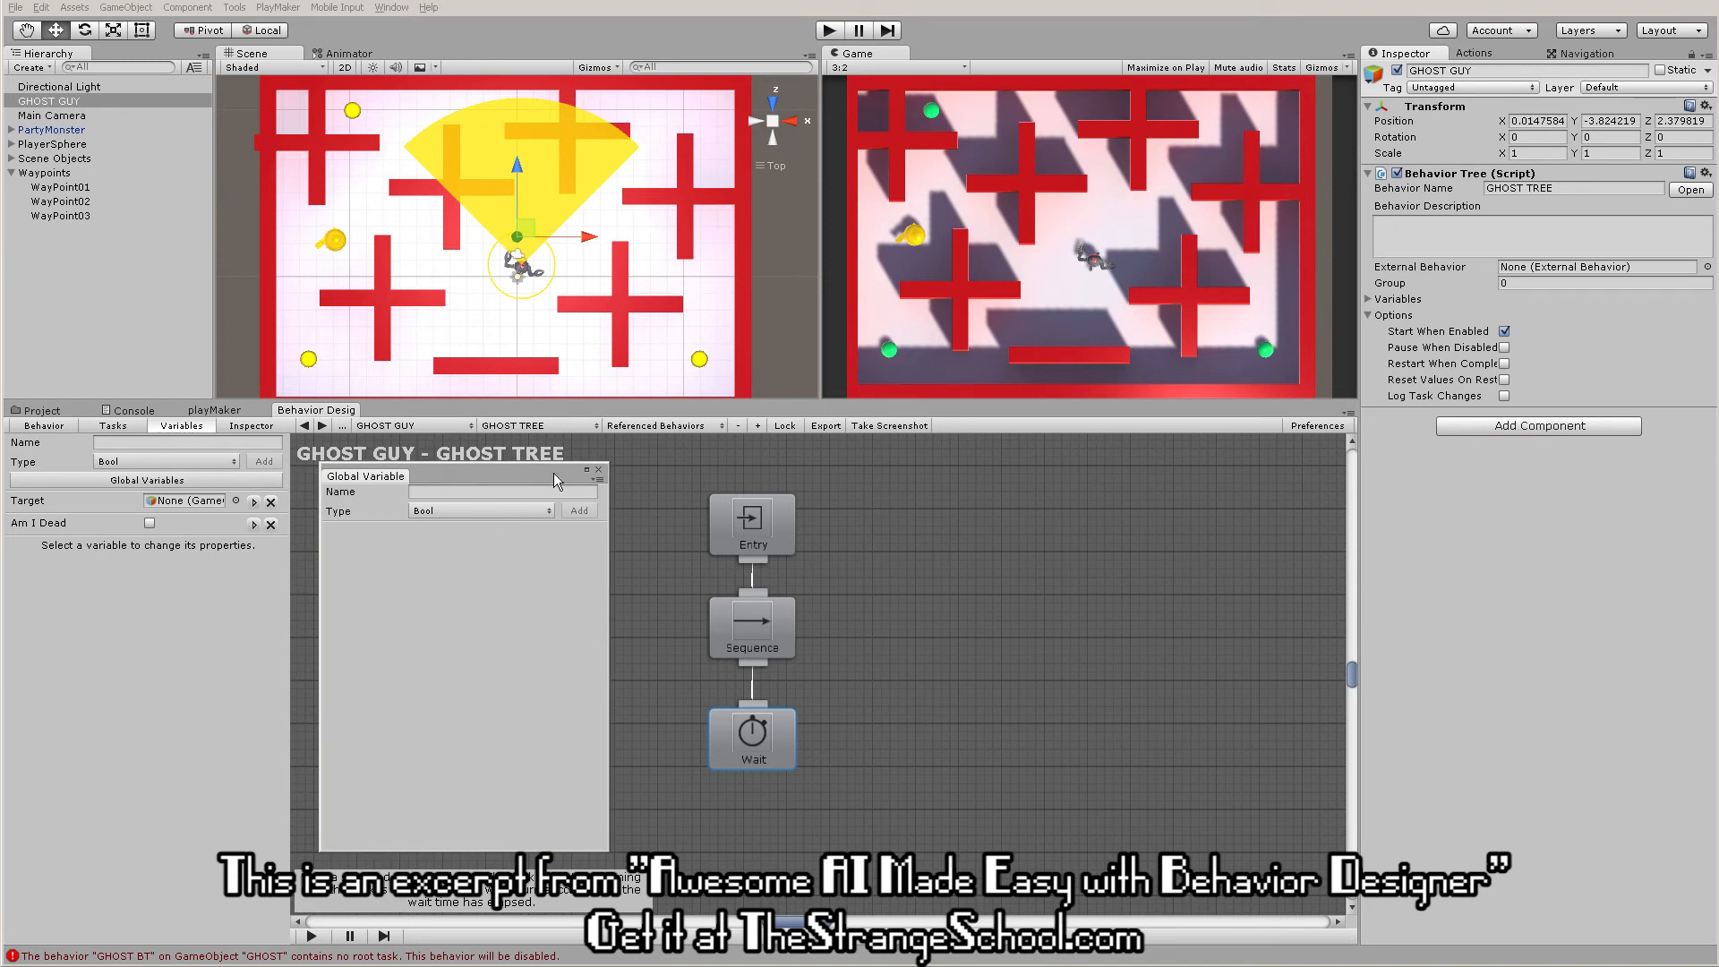
click(597, 469)
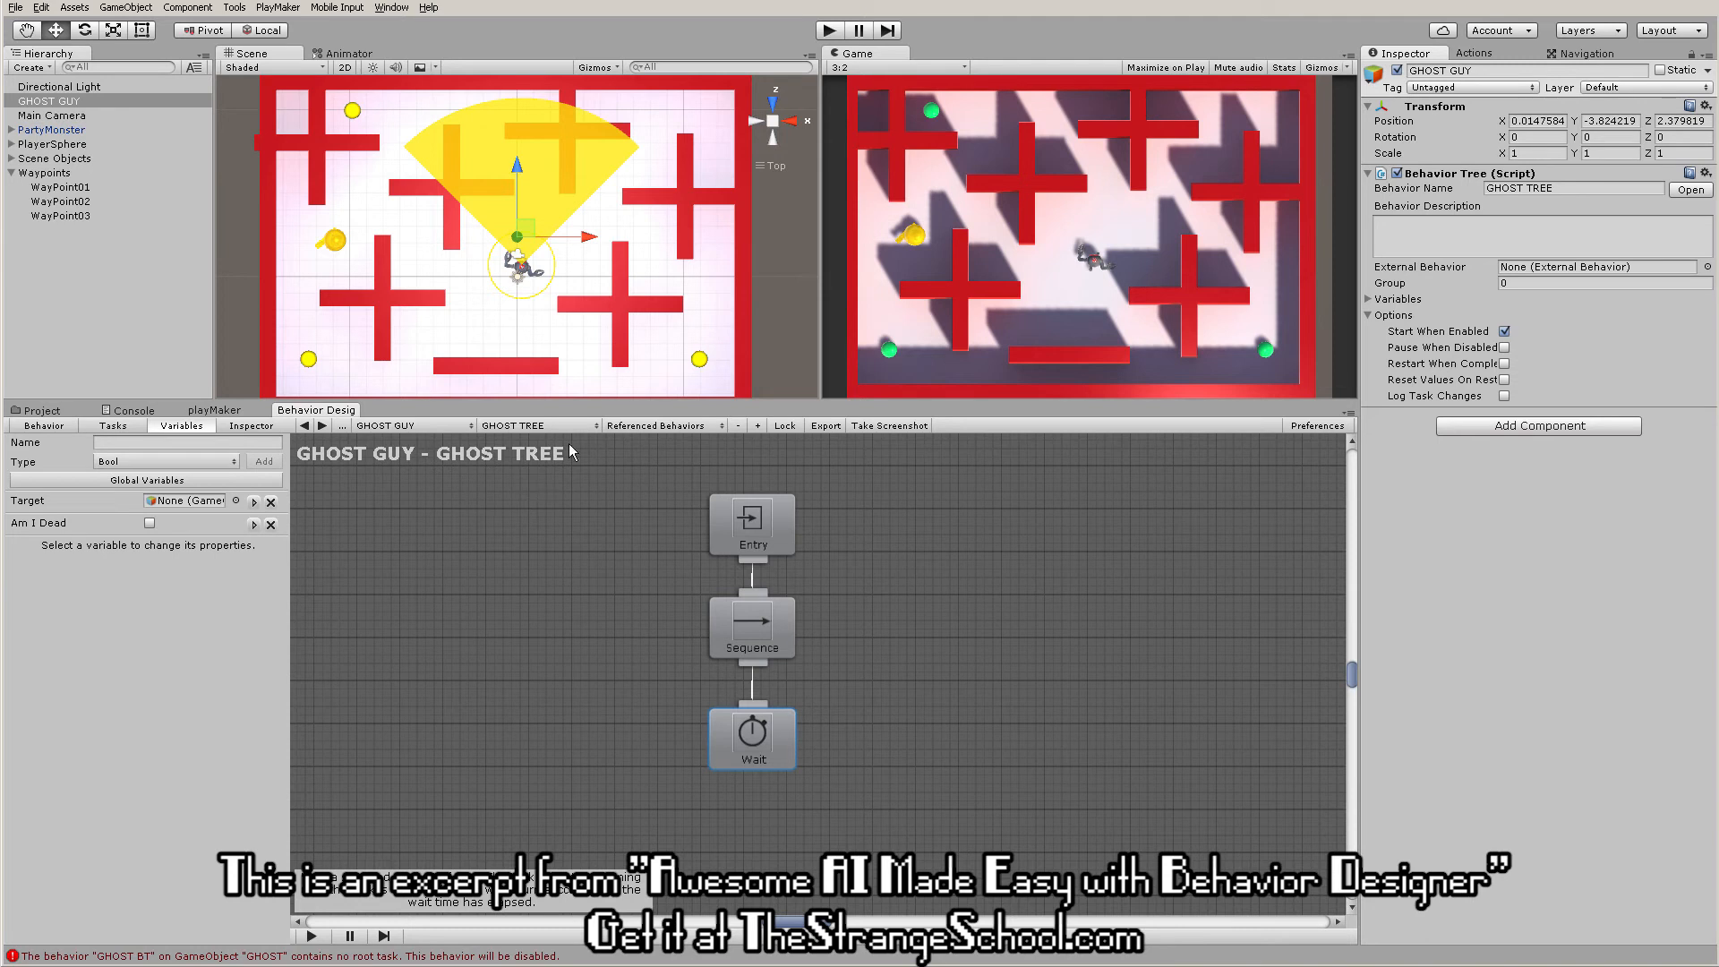
click(183, 426)
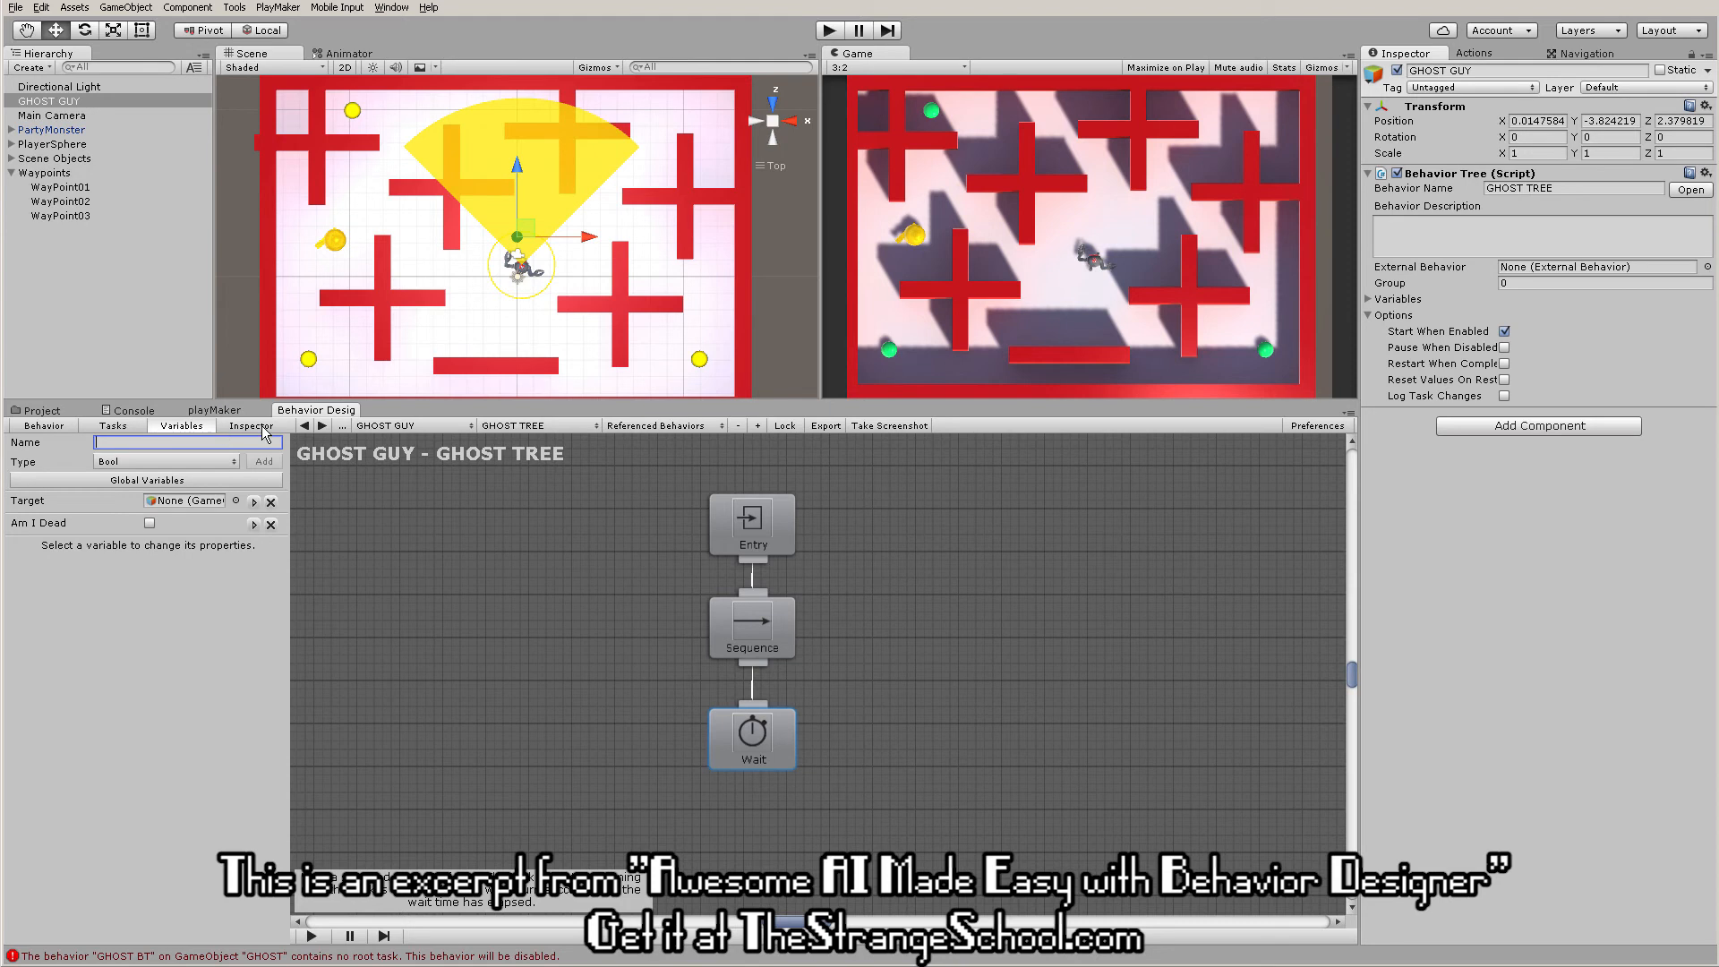
- Compare the Wait and Sequence tasks' properties in the inspector
click(759, 746)
click(750, 621)
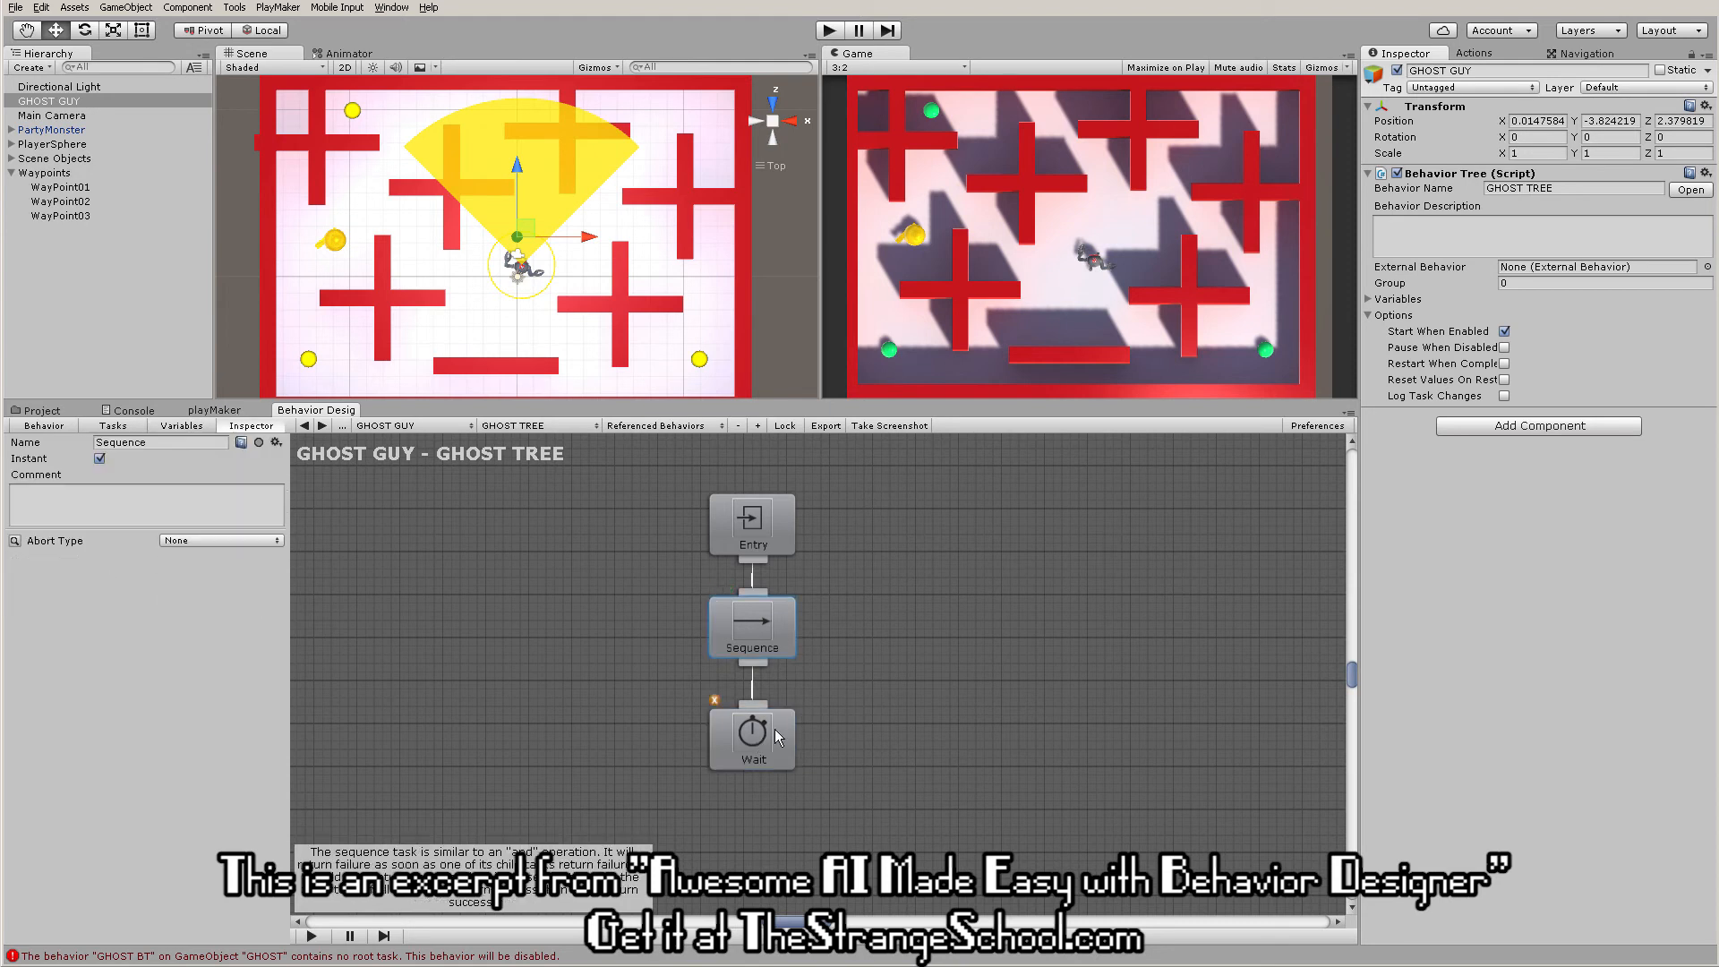
click(764, 735)
click(763, 641)
click(758, 736)
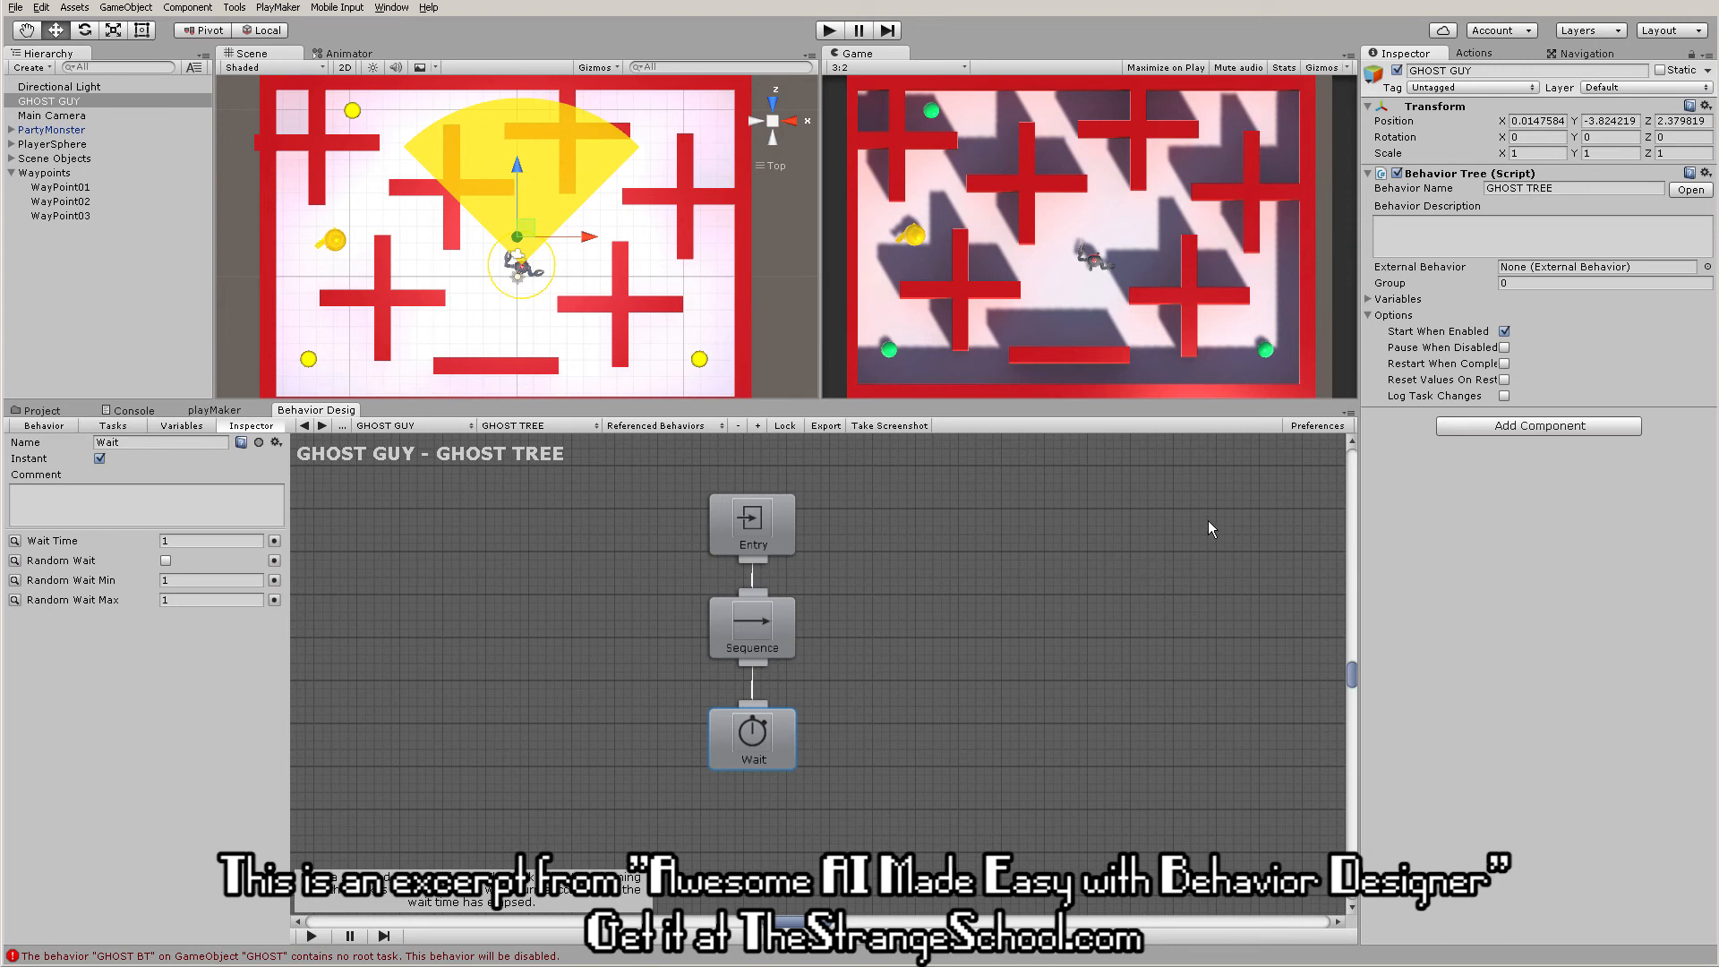
- Enable 'Open inspector on task double click' in Behavior Designer preferences
click(1316, 426)
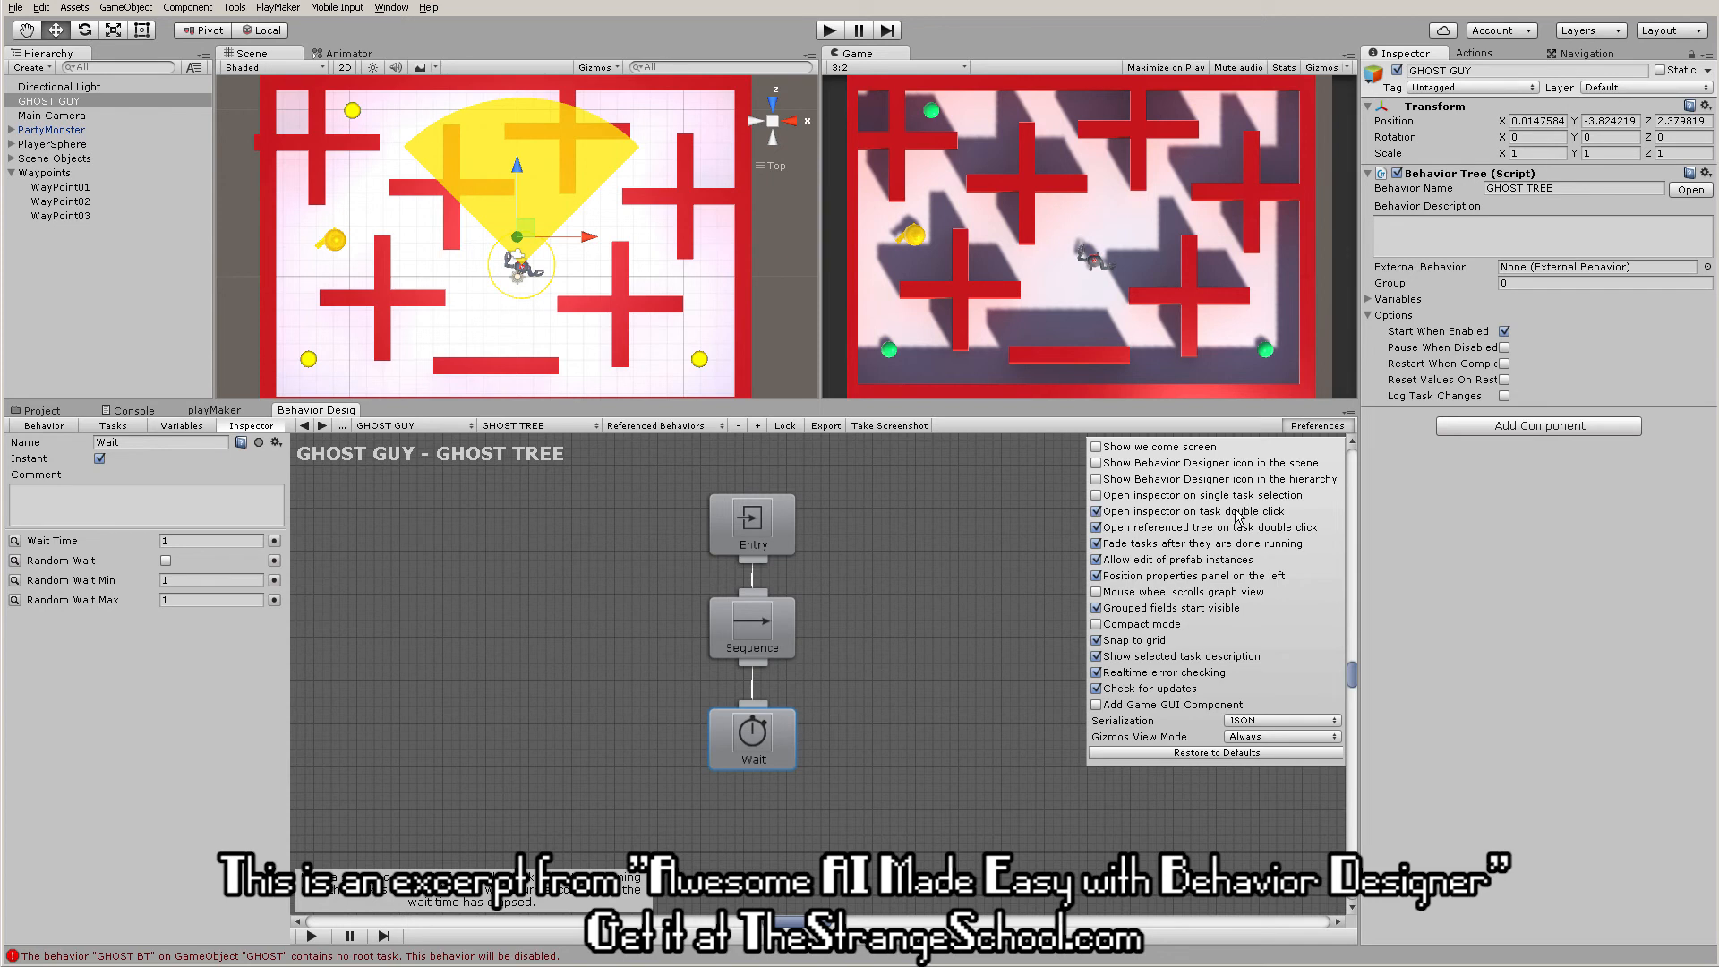
click(1097, 511)
click(1308, 427)
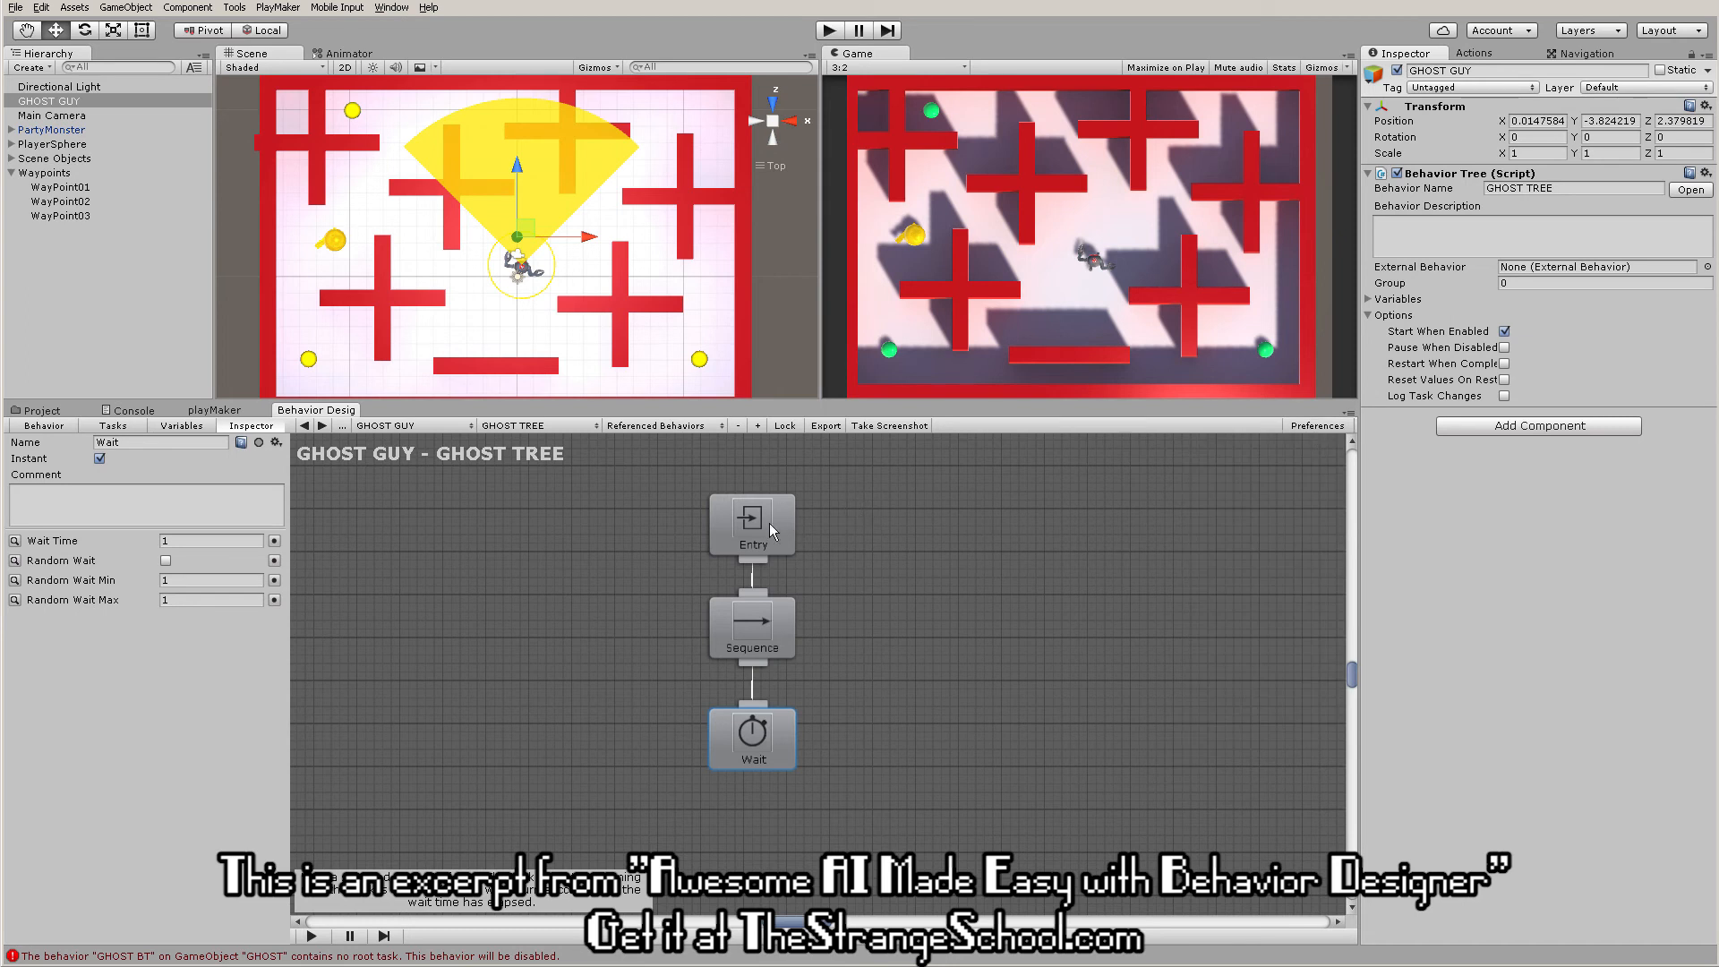
- Rearrange the Sequence and Wait nodes further left in the graph
mouse_move(762, 514)
mouse_down()
mouse_move(789, 478)
mouse_move(773, 486)
mouse_up()
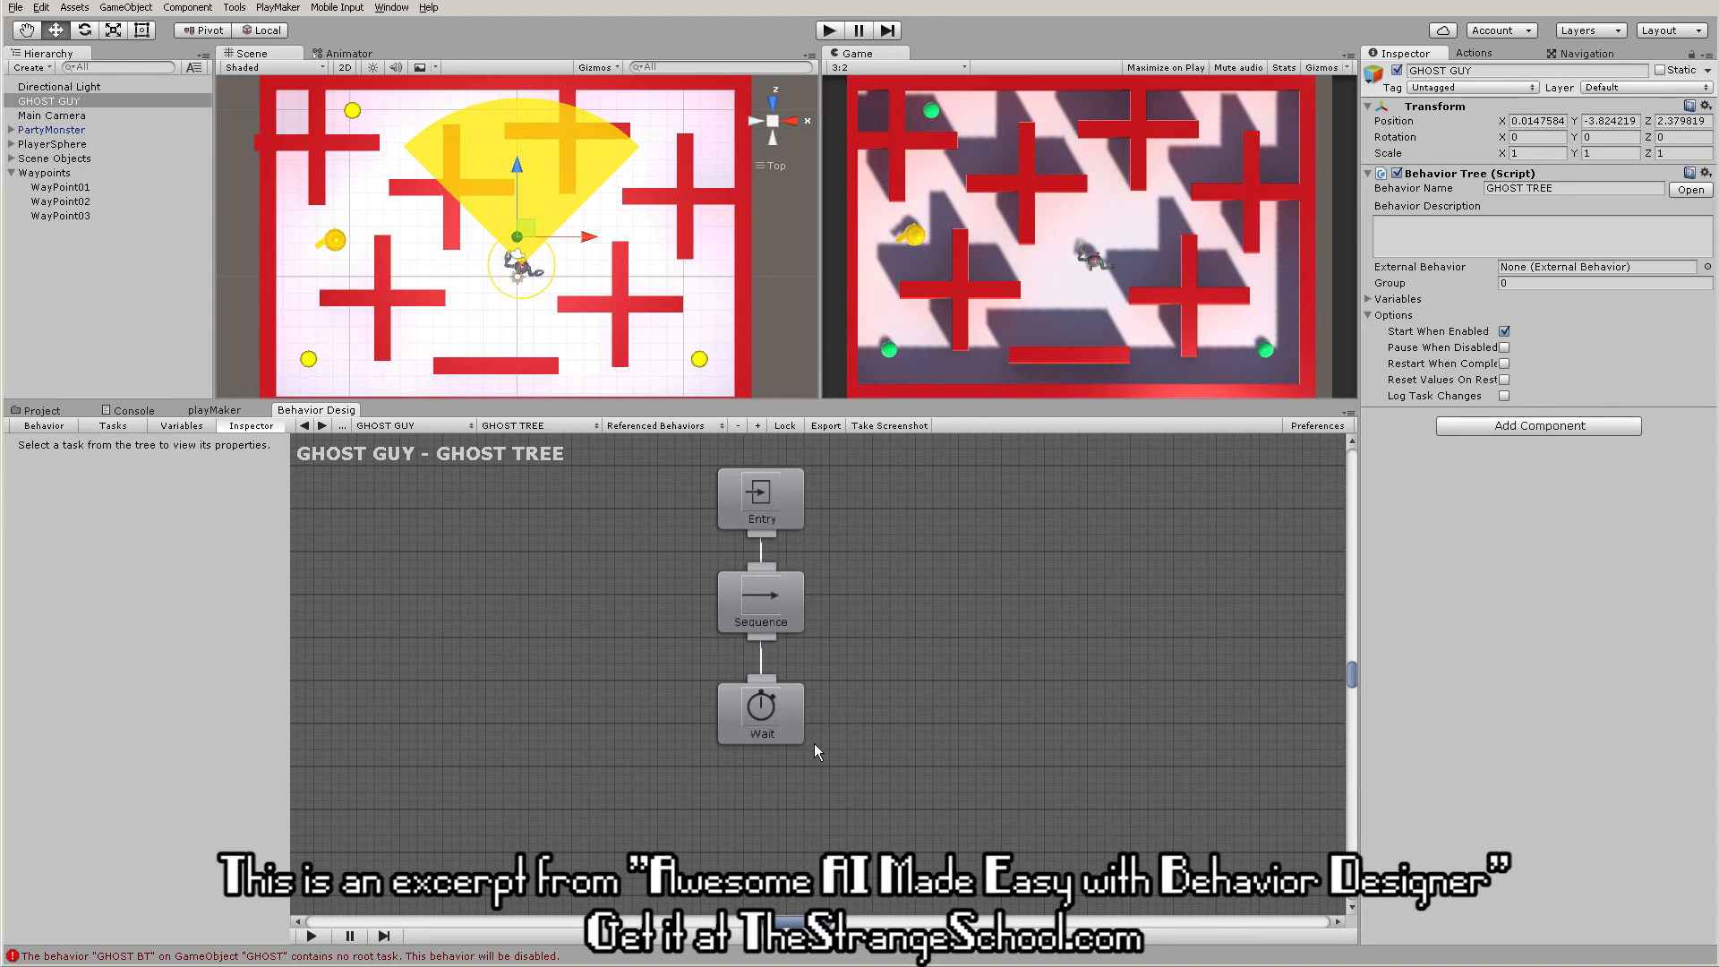
mouse_move(784, 608)
mouse_down()
mouse_move(669, 613)
mouse_move(741, 612)
mouse_up()
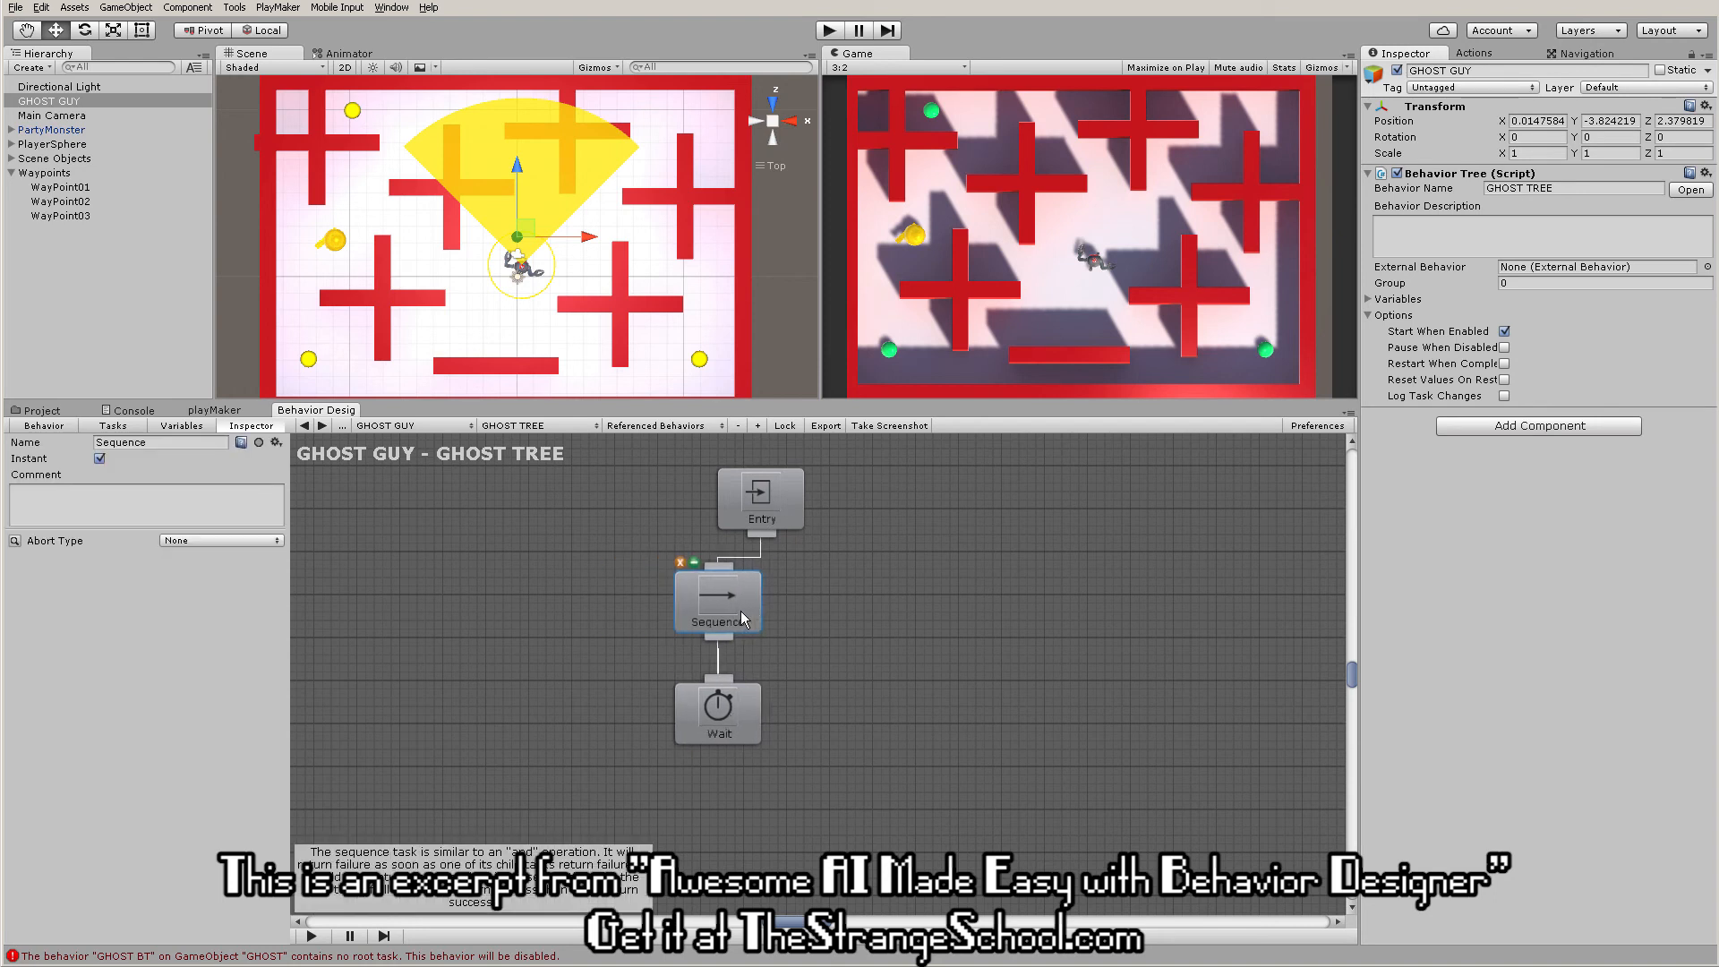
click(692, 714)
drag(692, 715, 590, 715)
click(738, 606)
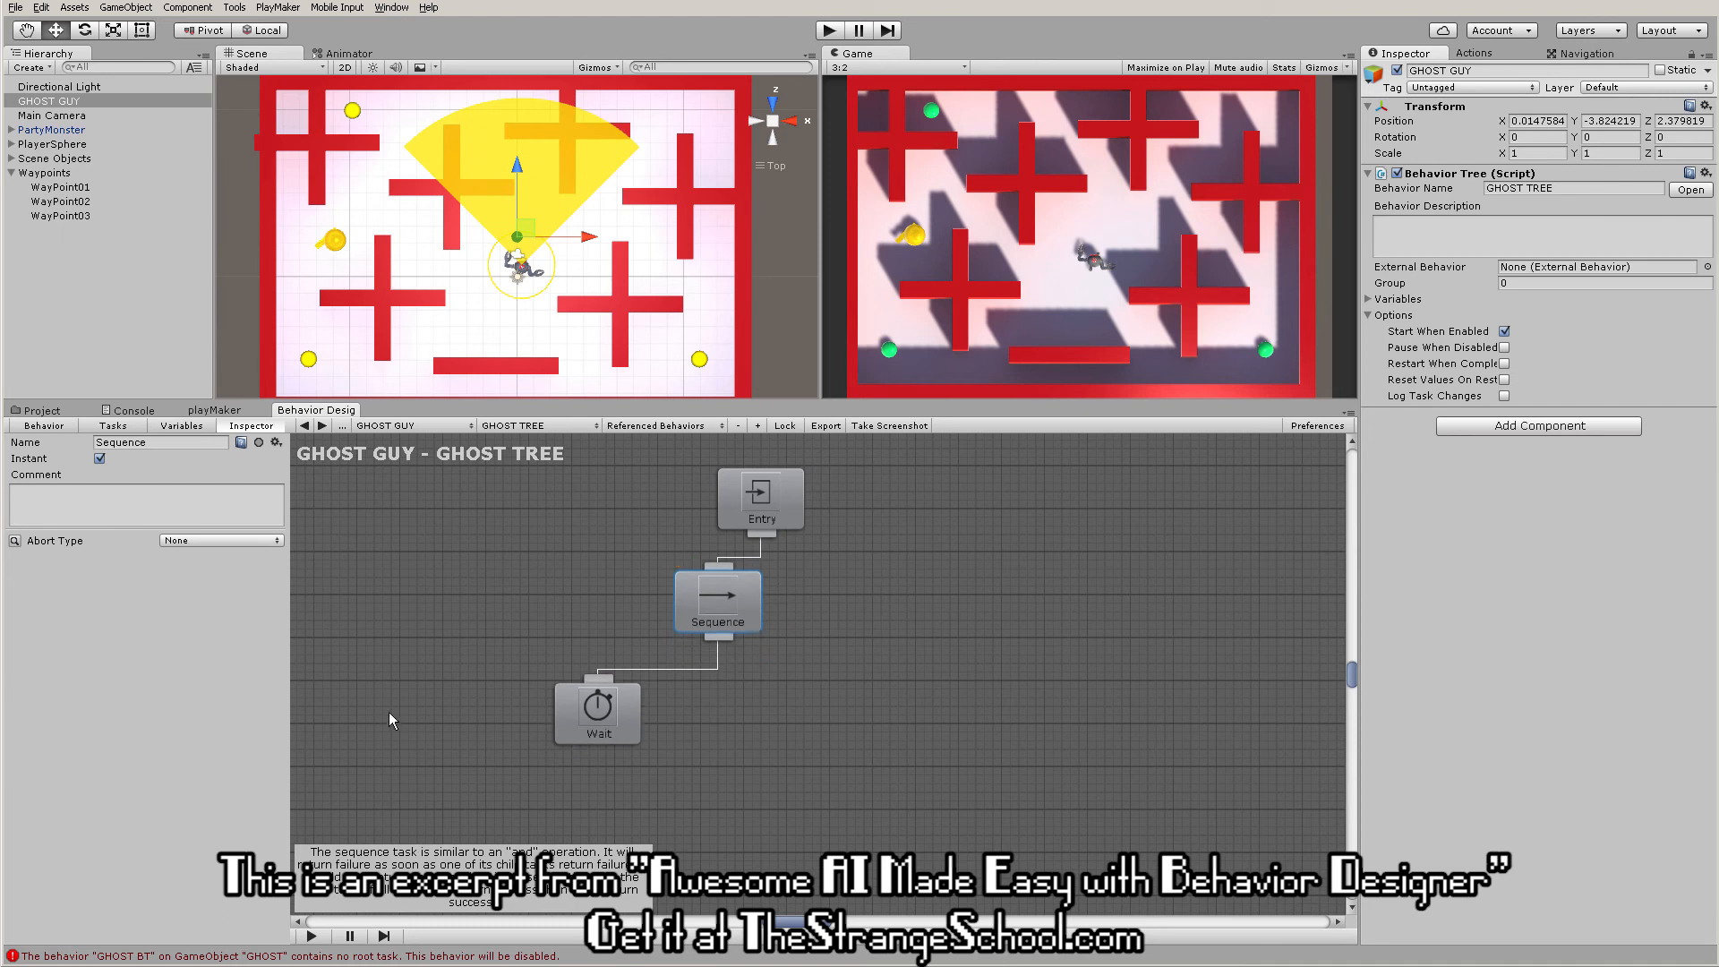
- Remove the breakpoint from the Wait task via its context menu
right_click(605, 714)
click(658, 761)
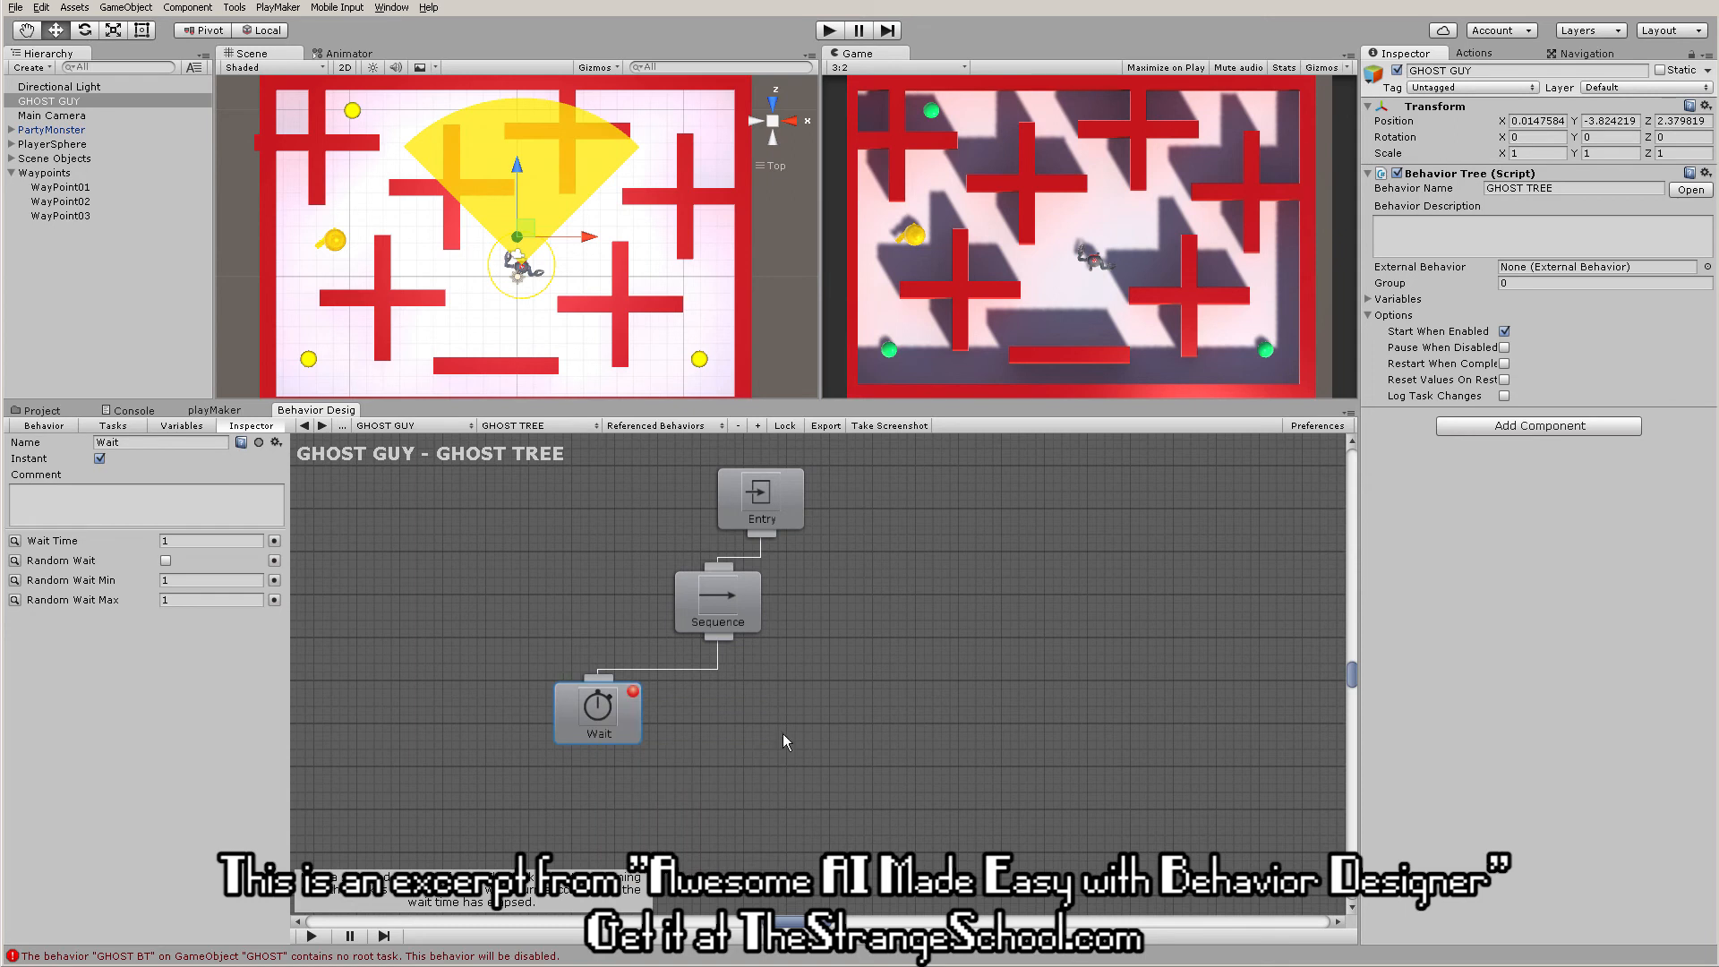
right_click(611, 708)
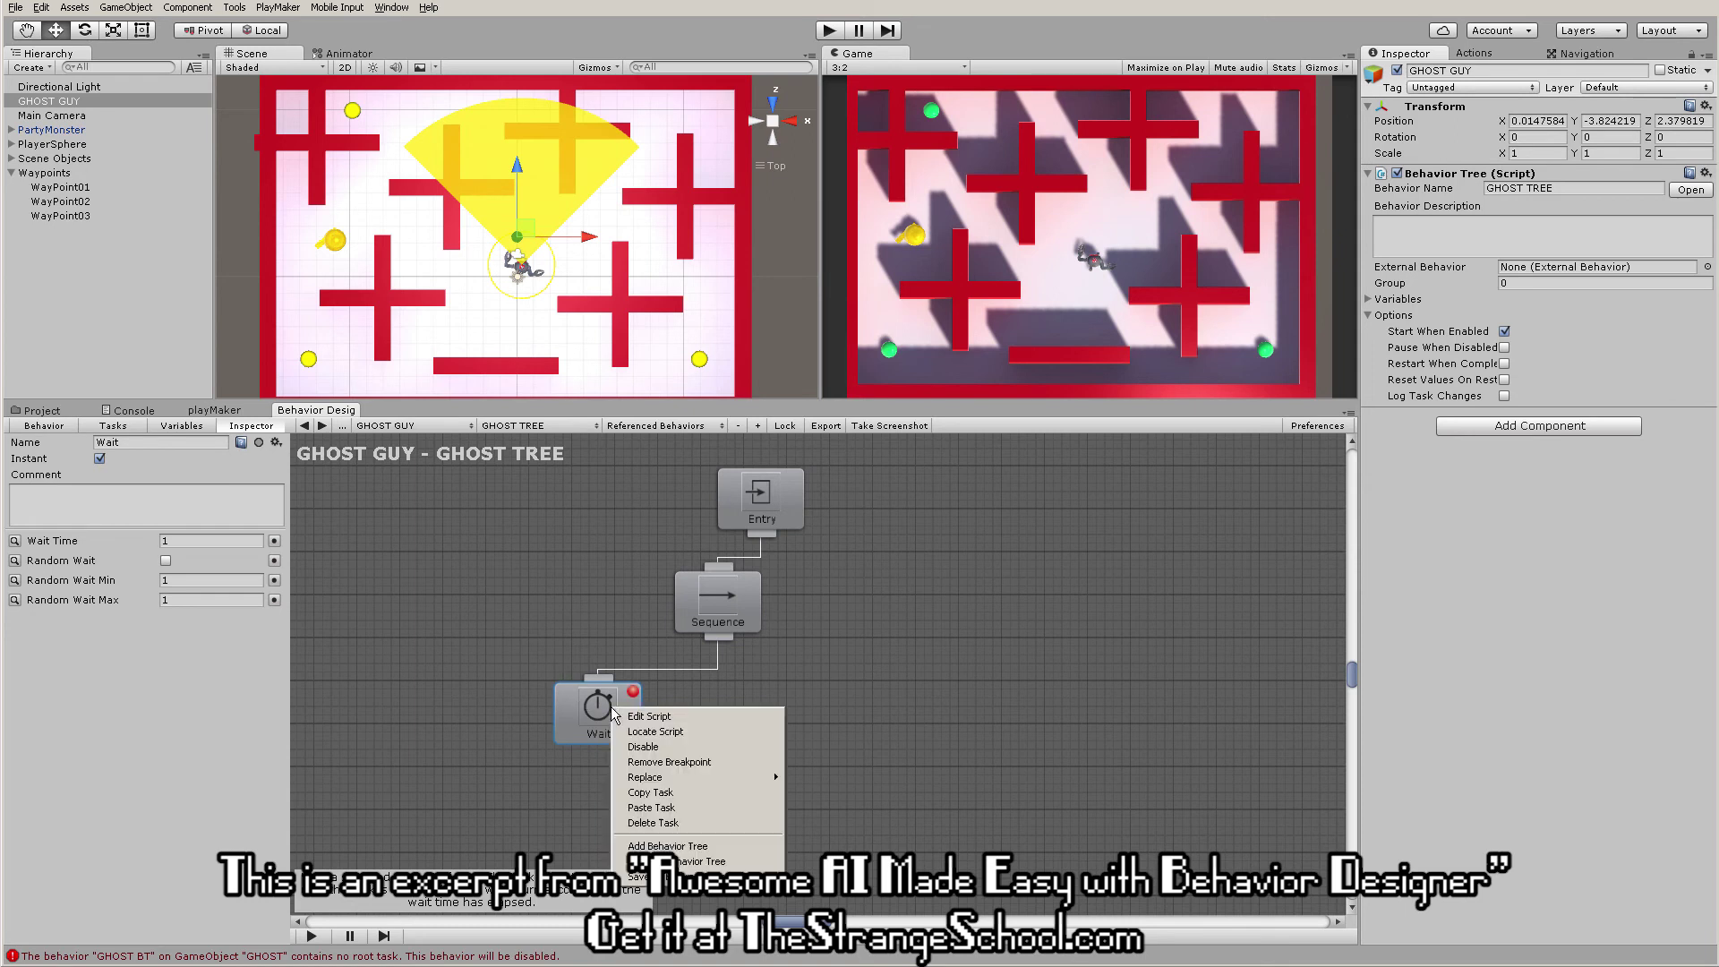
click(705, 762)
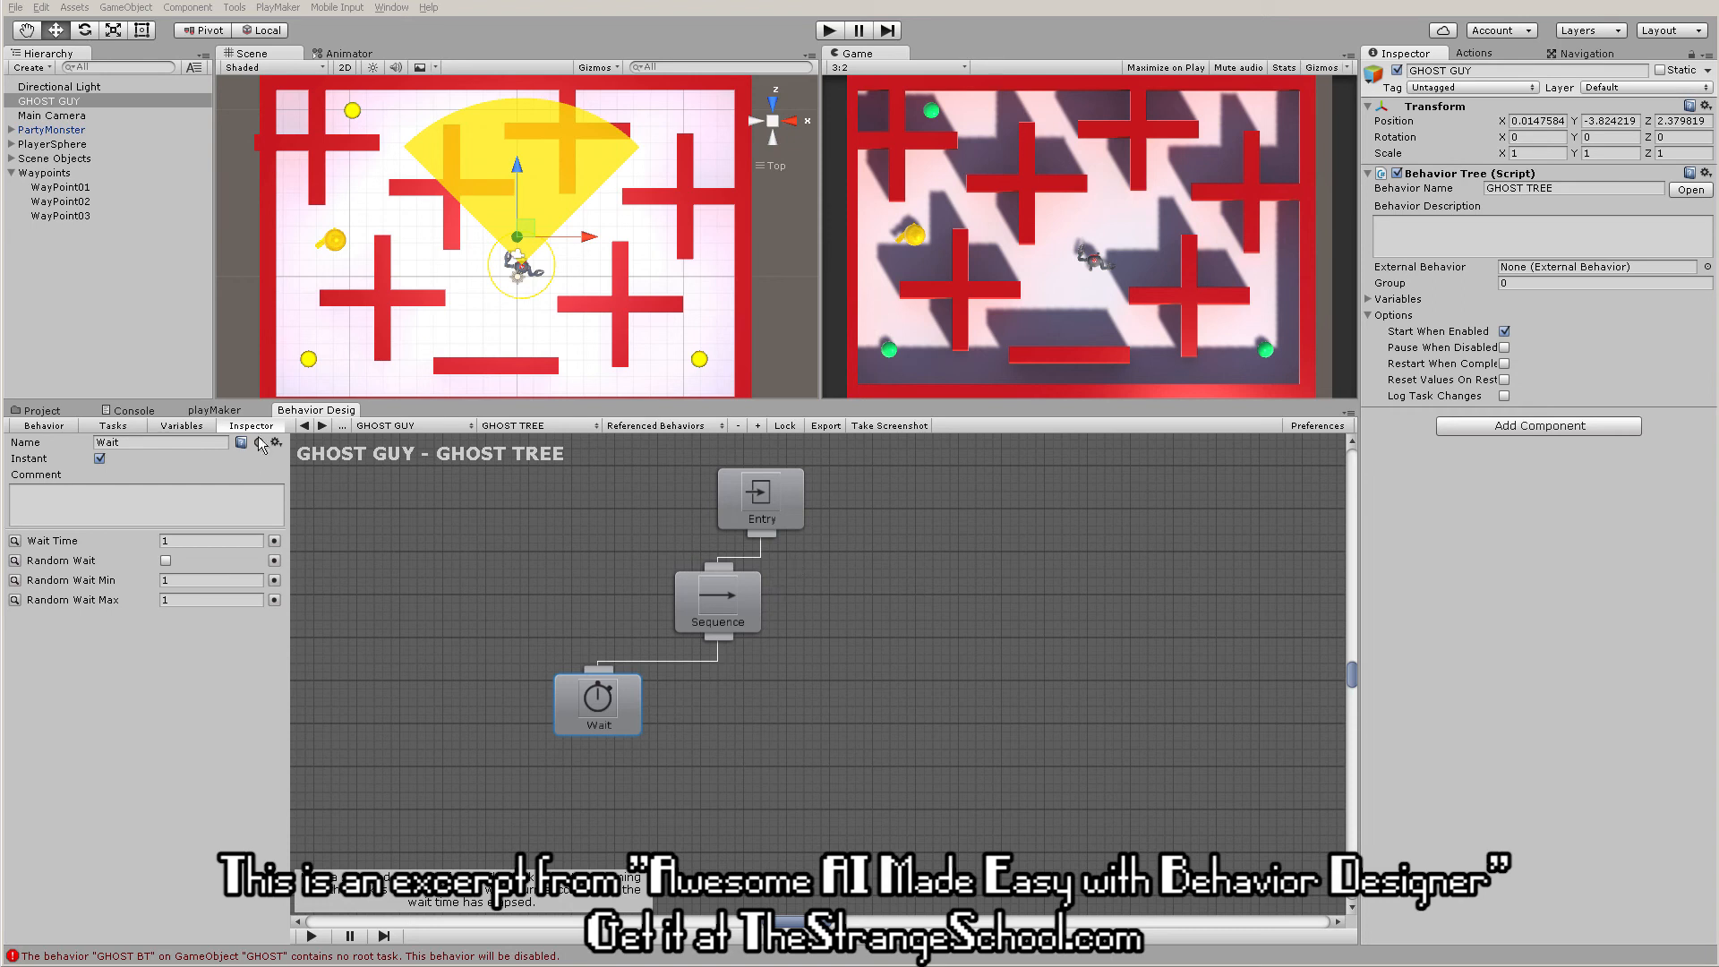
click(741, 599)
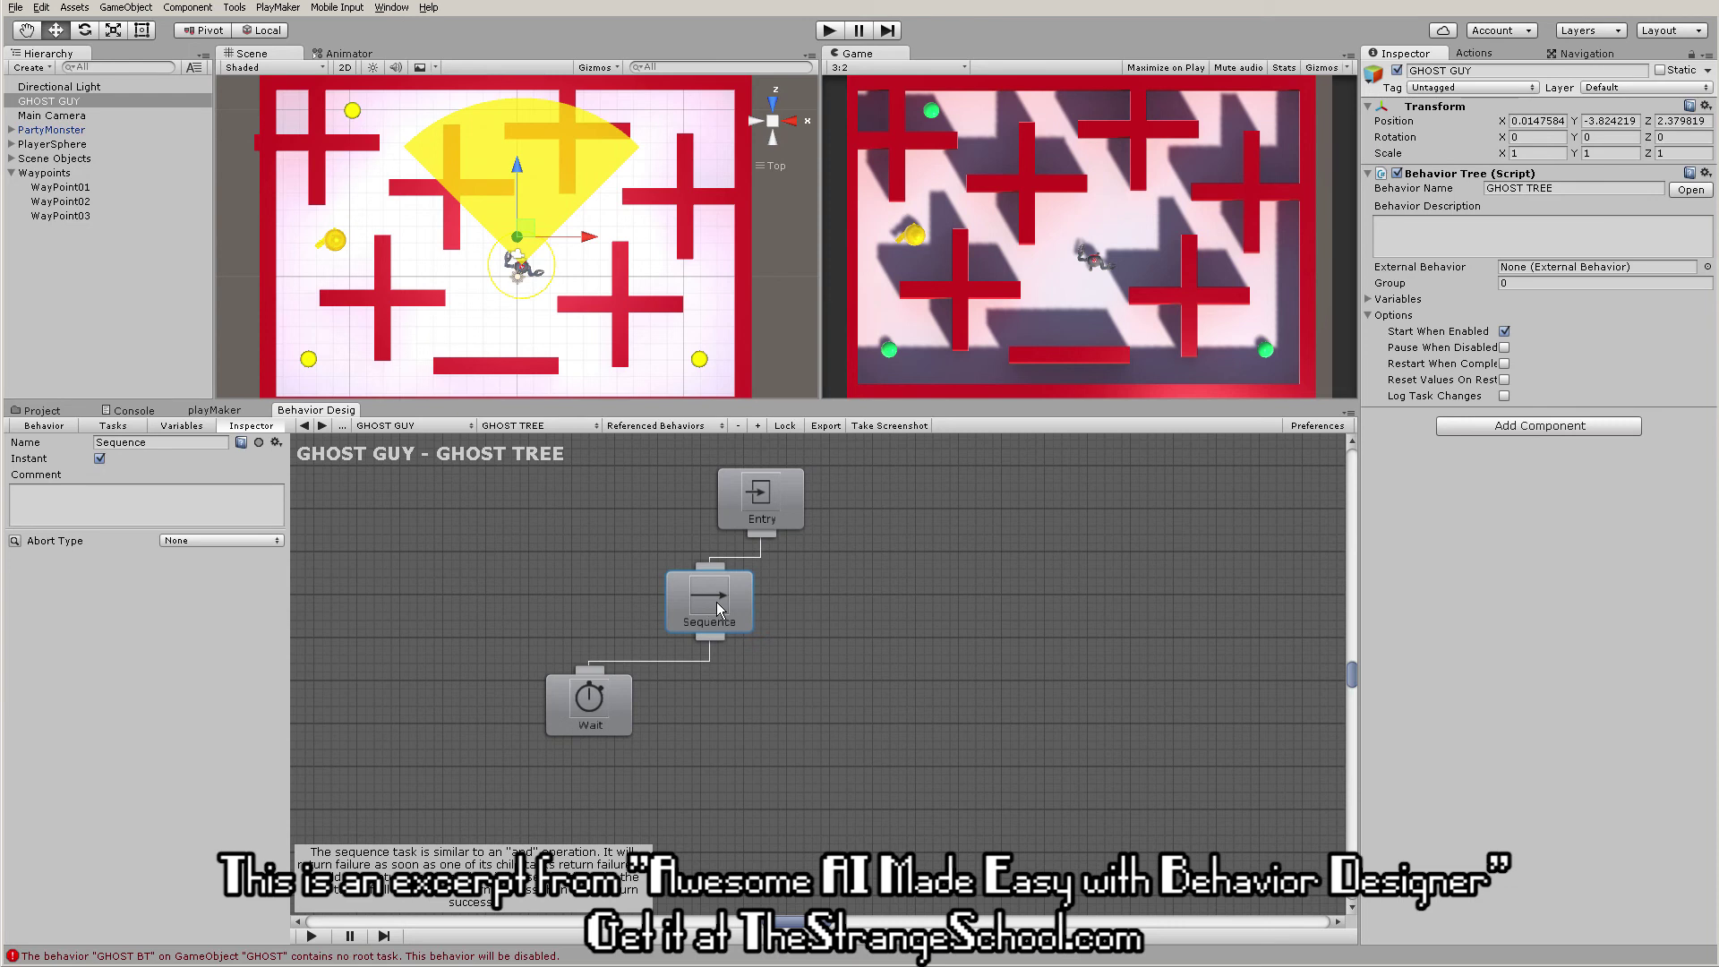
click(113, 426)
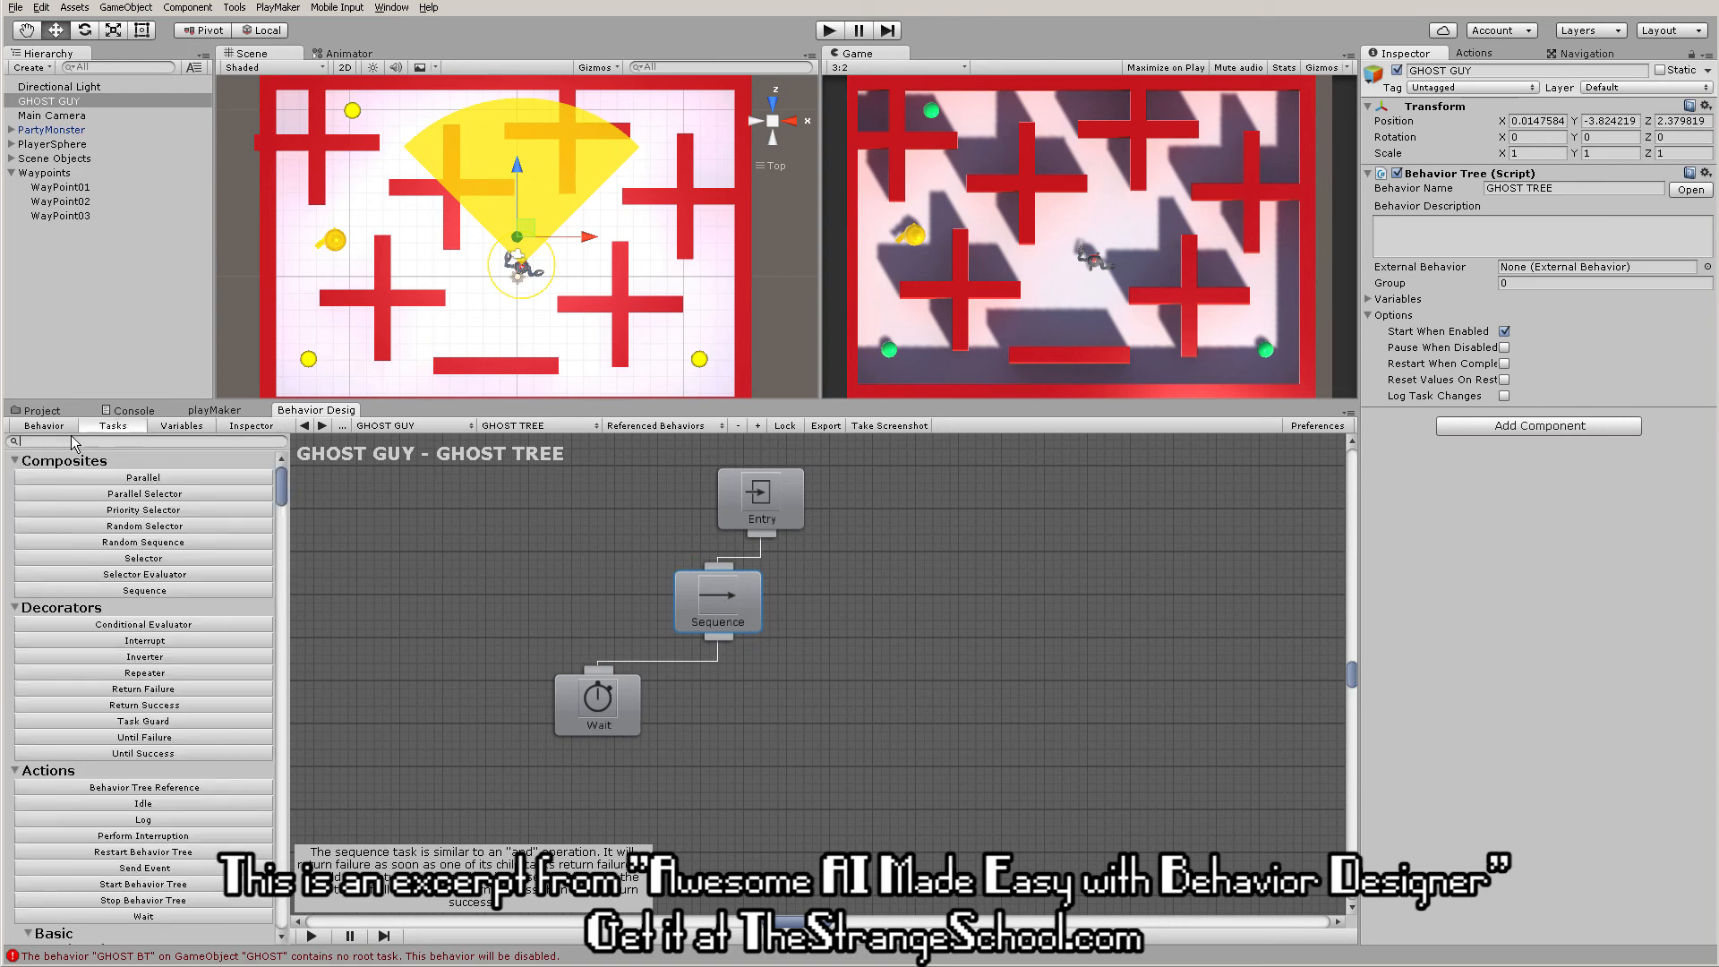
text(event)
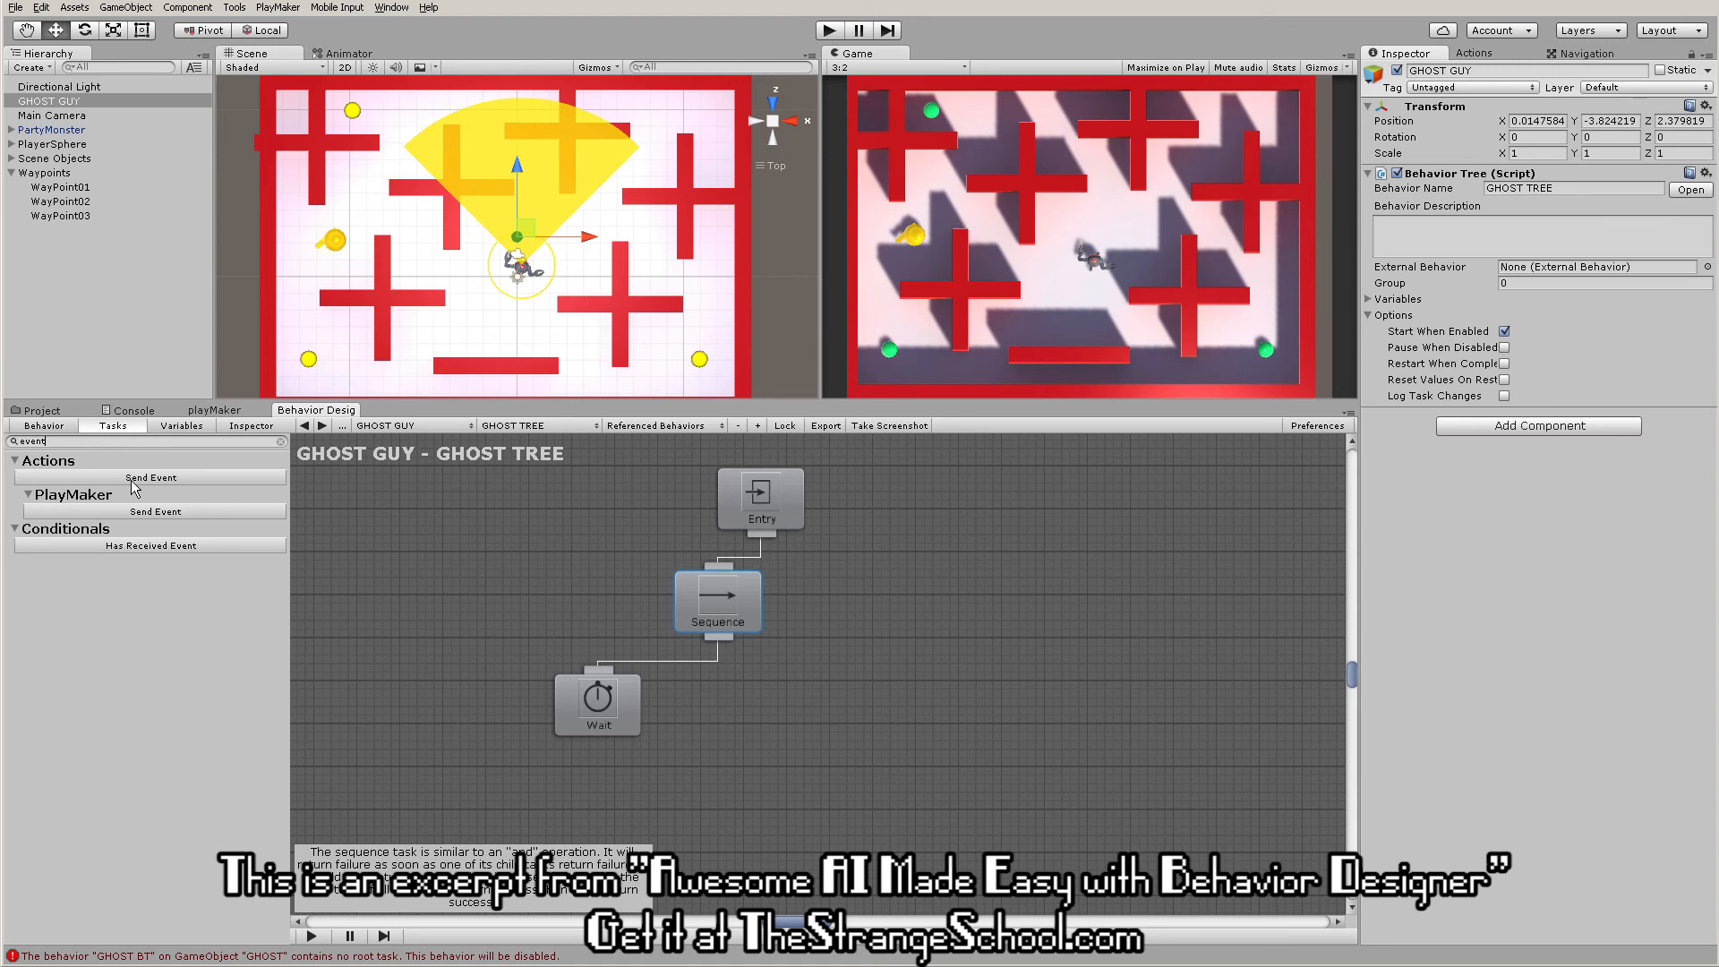
click(133, 489)
mouse_move(438, 624)
mouse_down()
mouse_move(970, 723)
mouse_move(860, 705)
mouse_up()
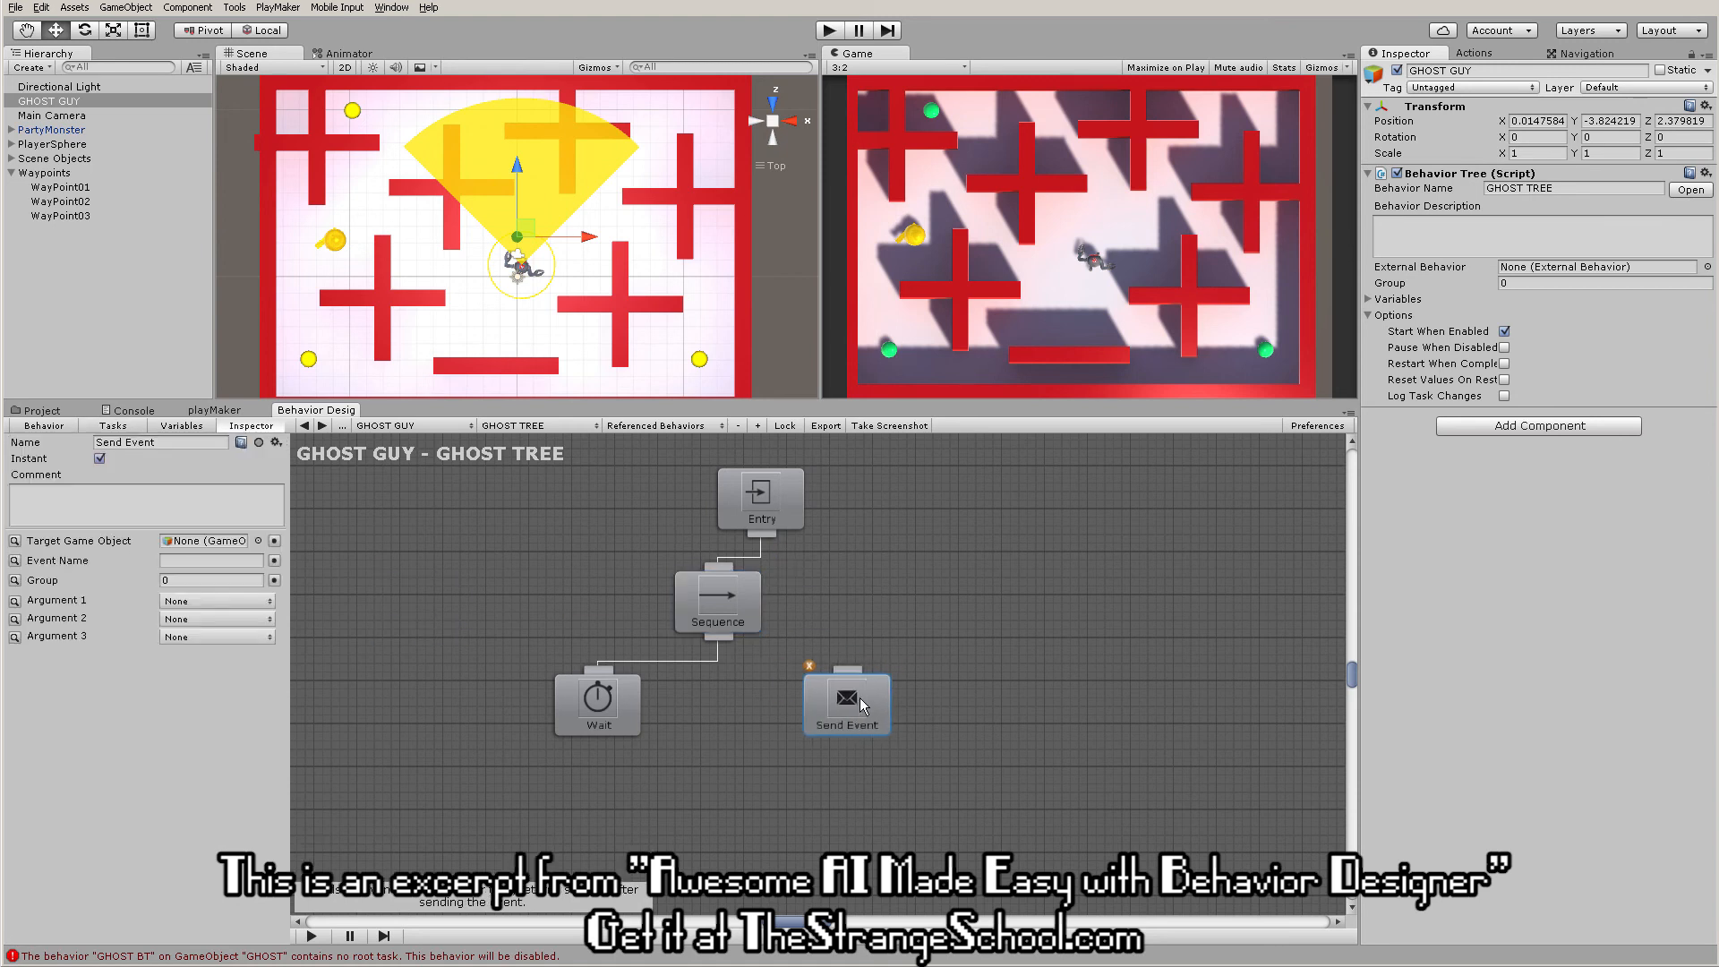
click(114, 427)
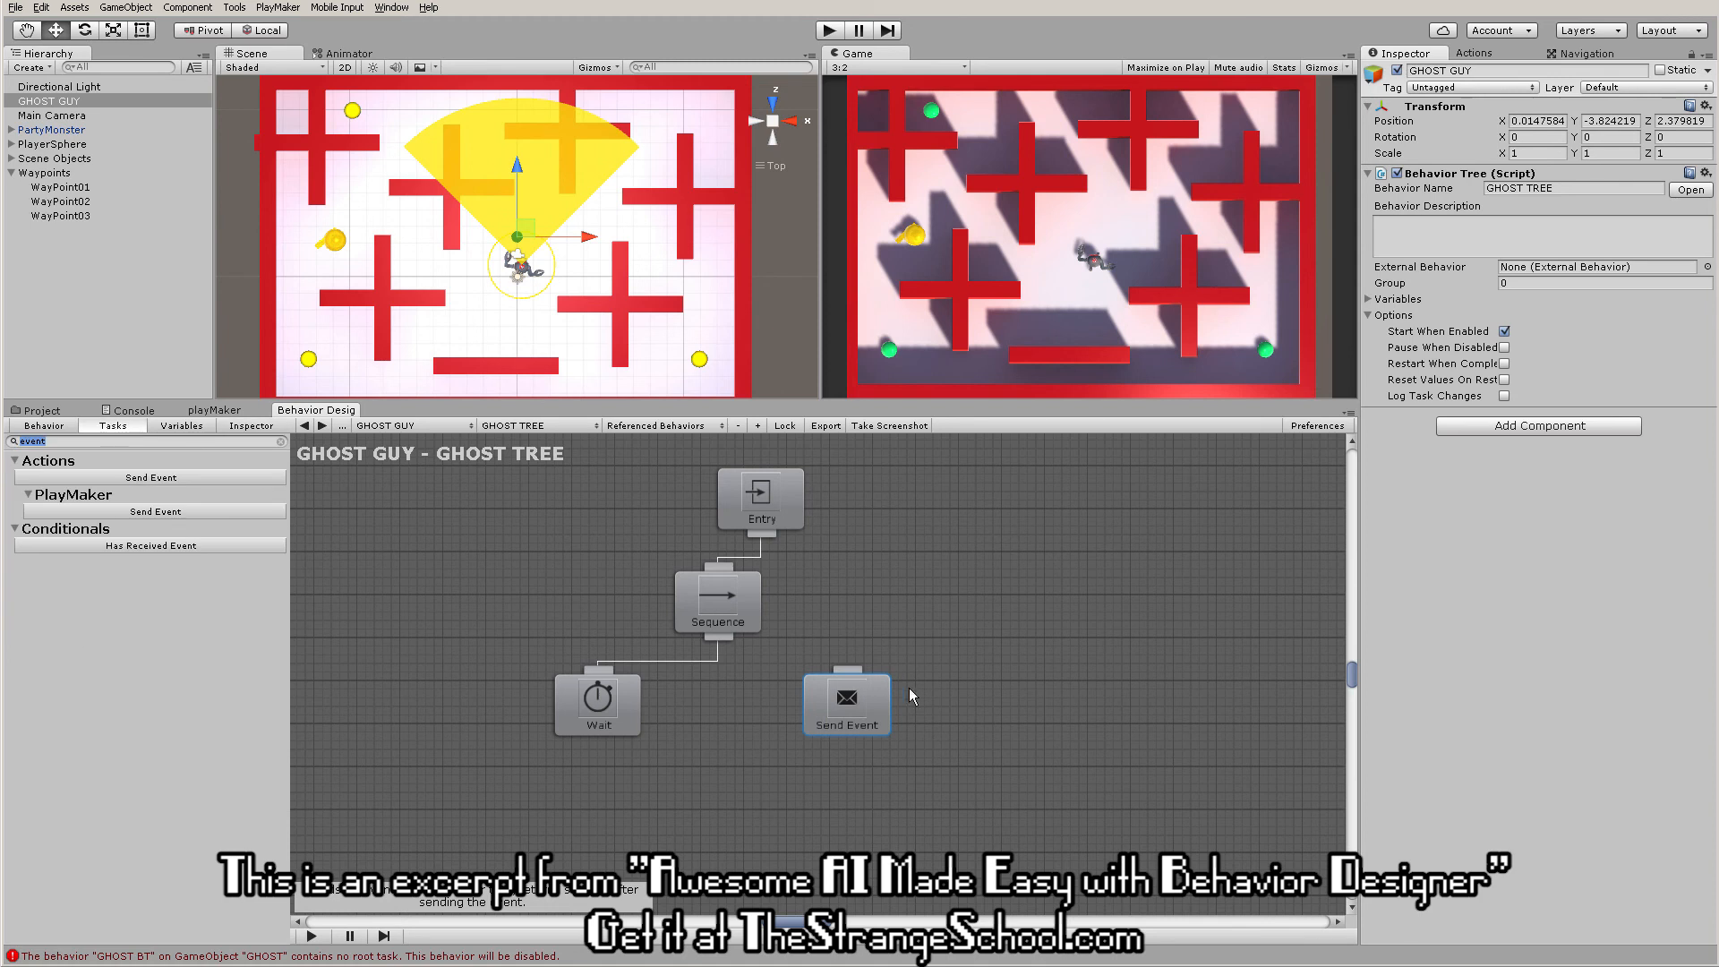
drag(866, 720, 902, 710)
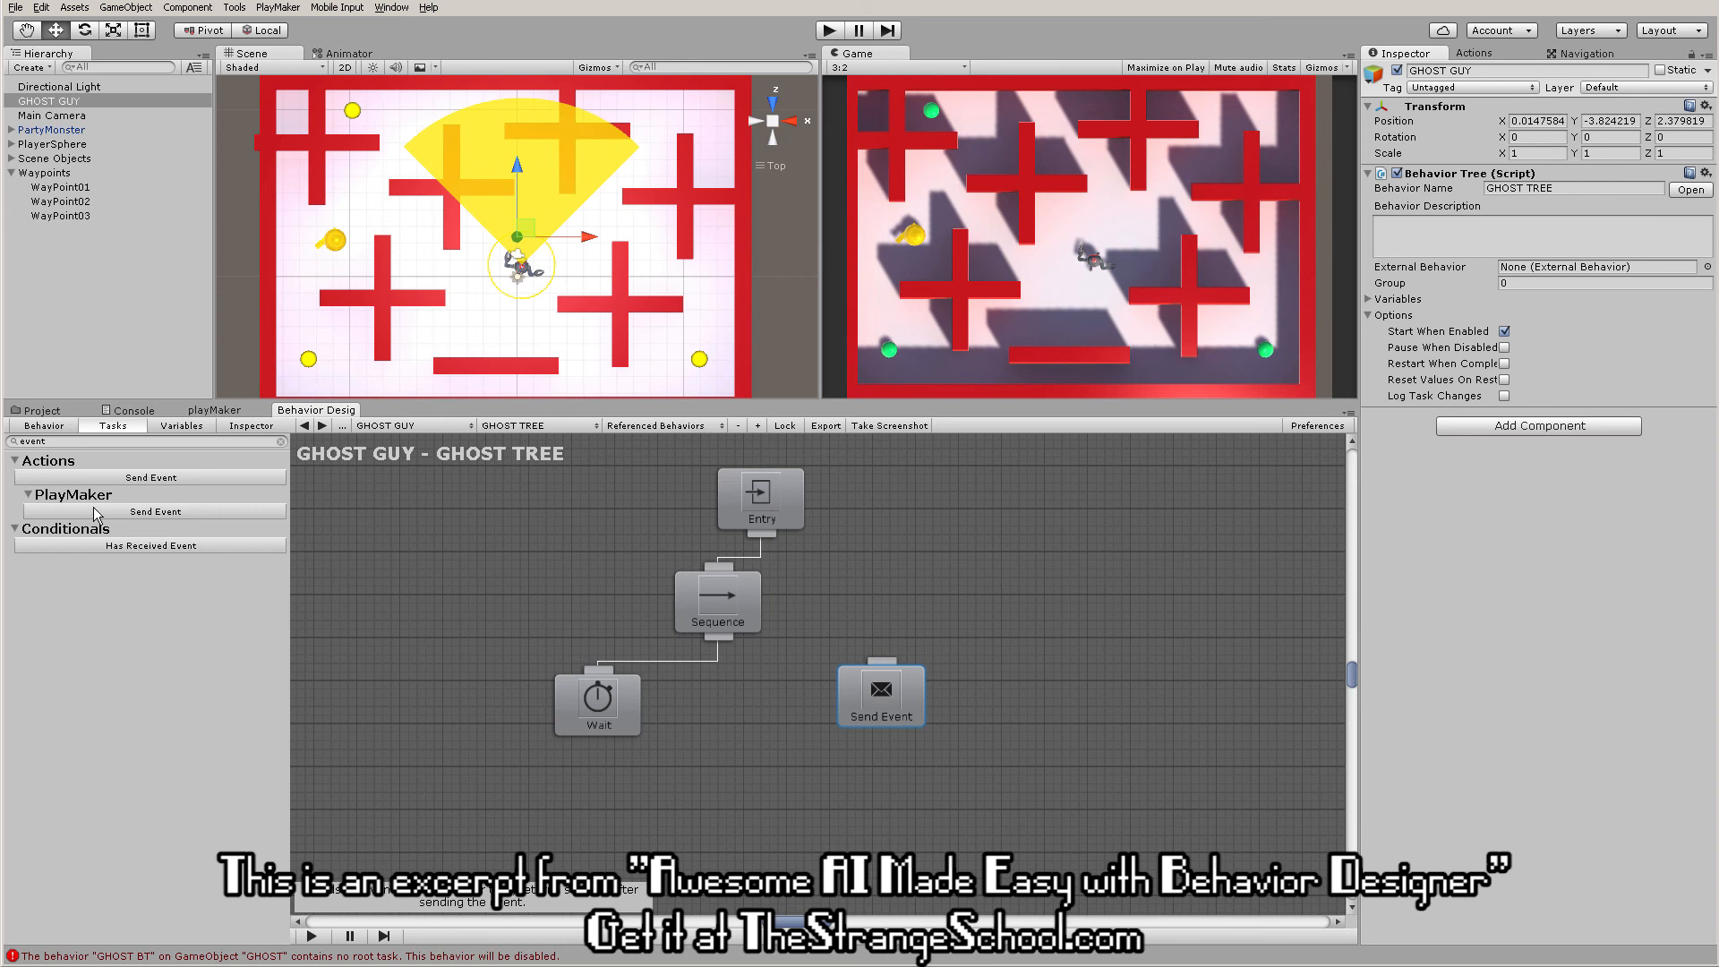
mouse_move(101, 518)
mouse_down()
mouse_move(927, 636)
mouse_move(1049, 708)
mouse_move(1073, 699)
mouse_up()
click(968, 611)
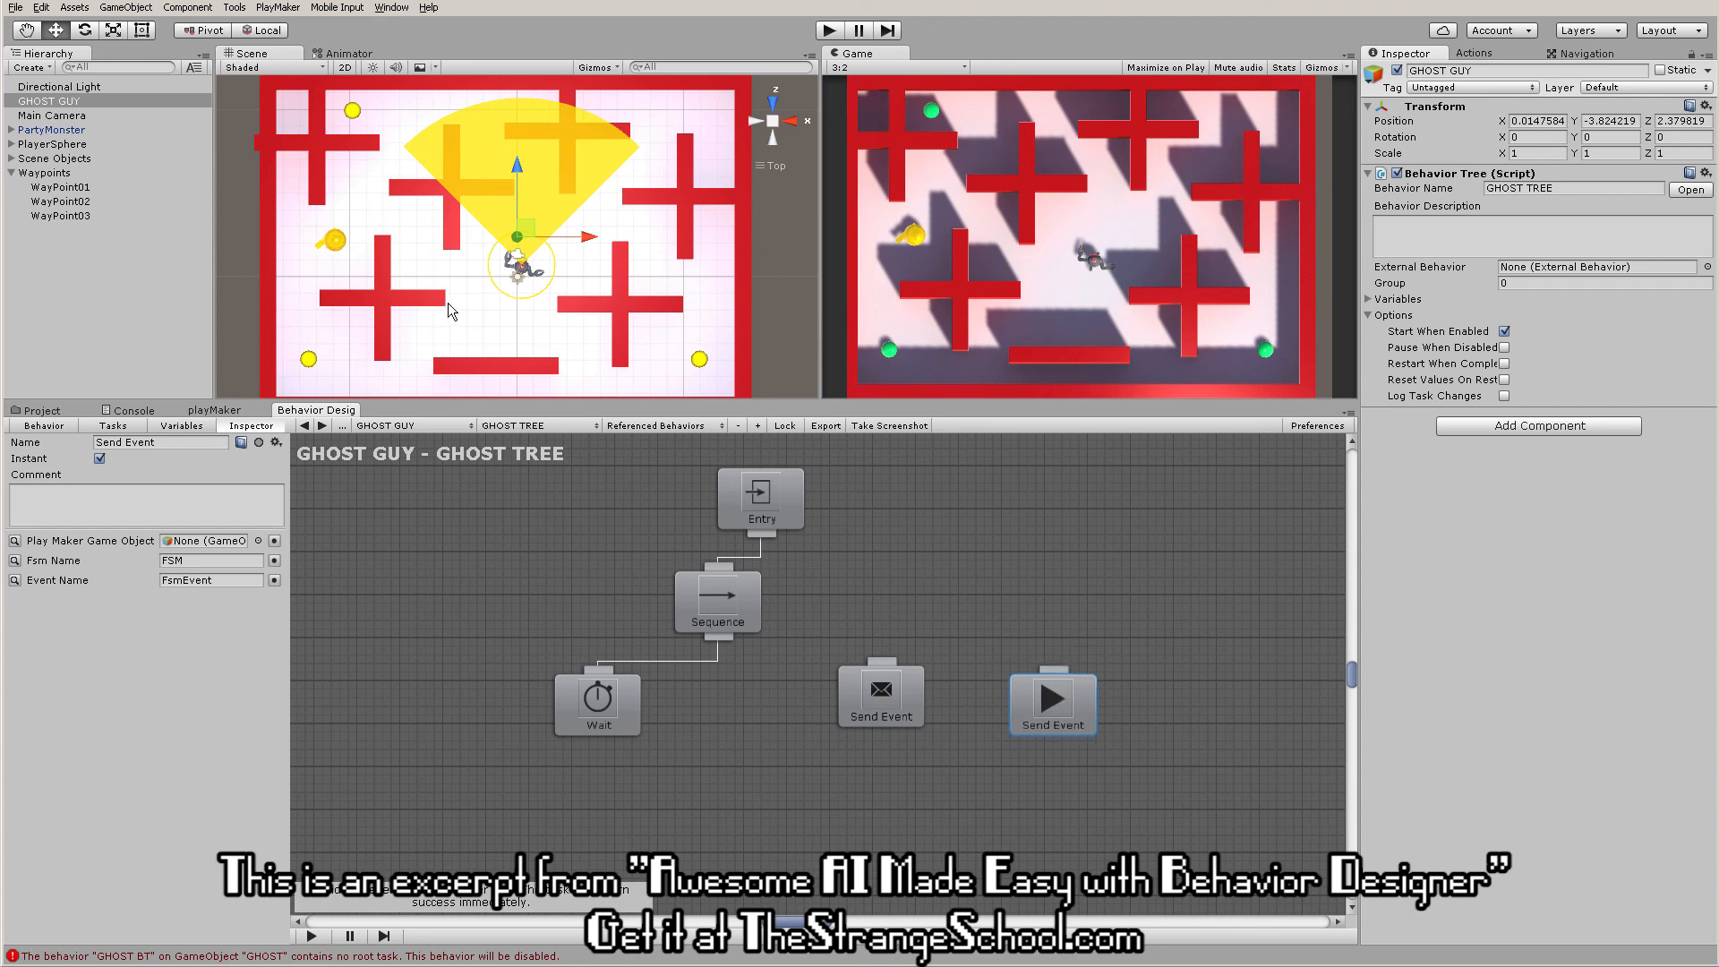
drag(895, 687, 856, 697)
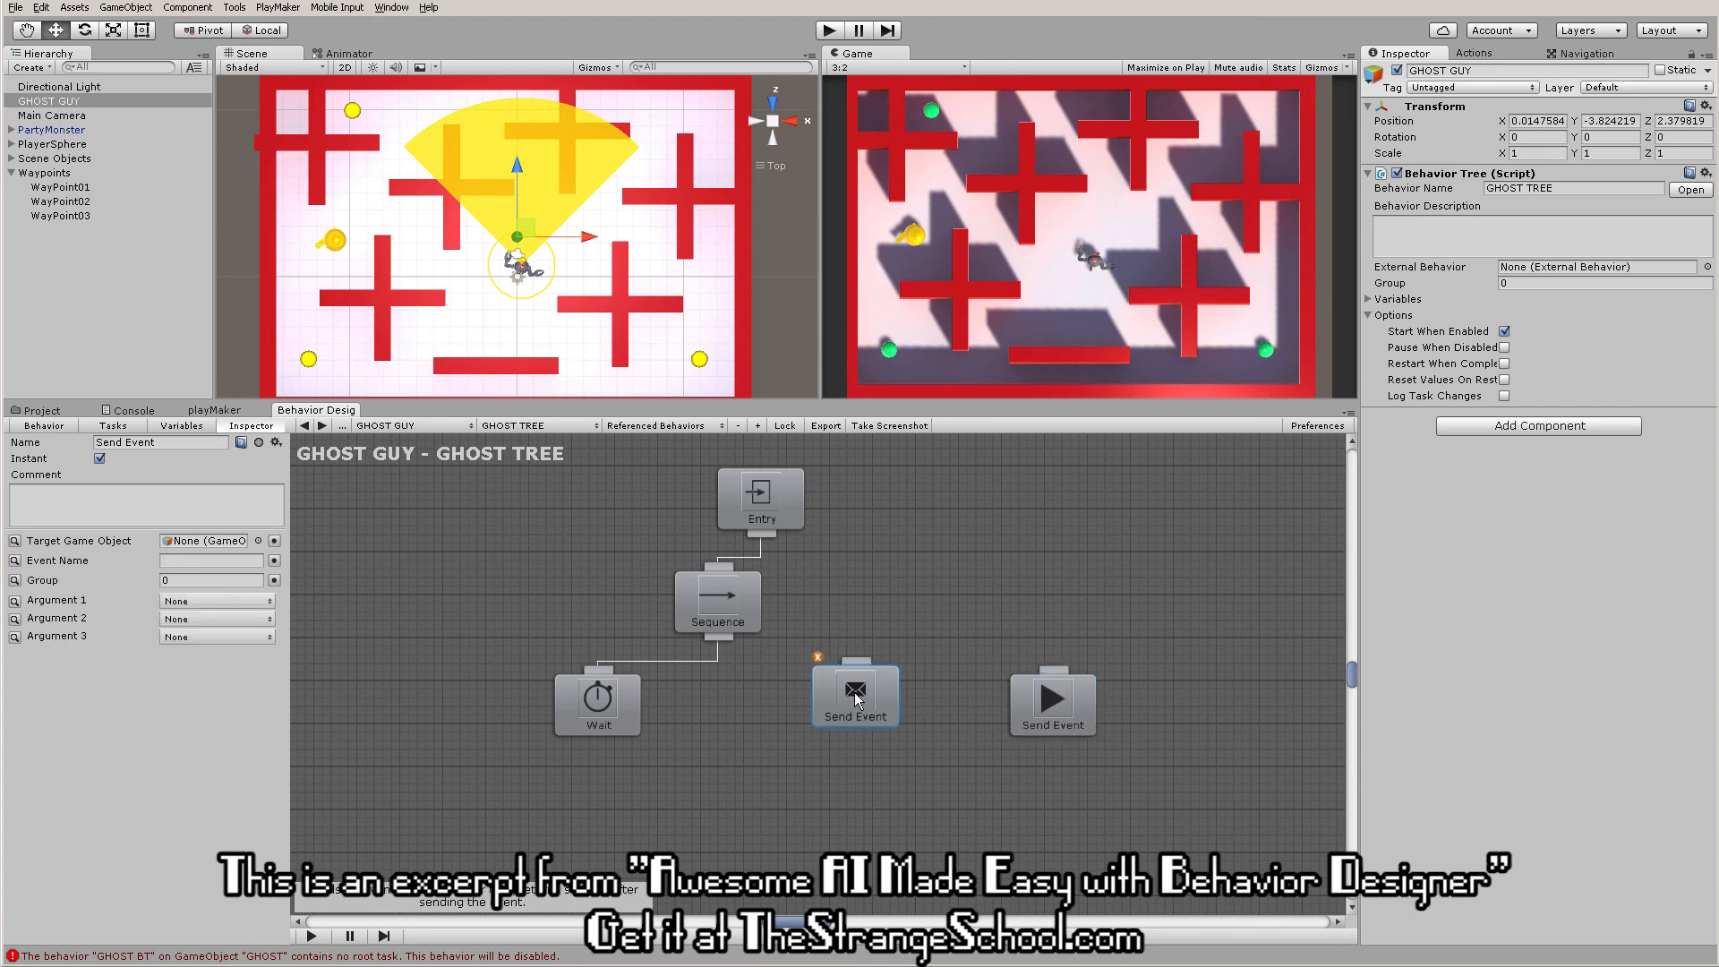
key(Delete)
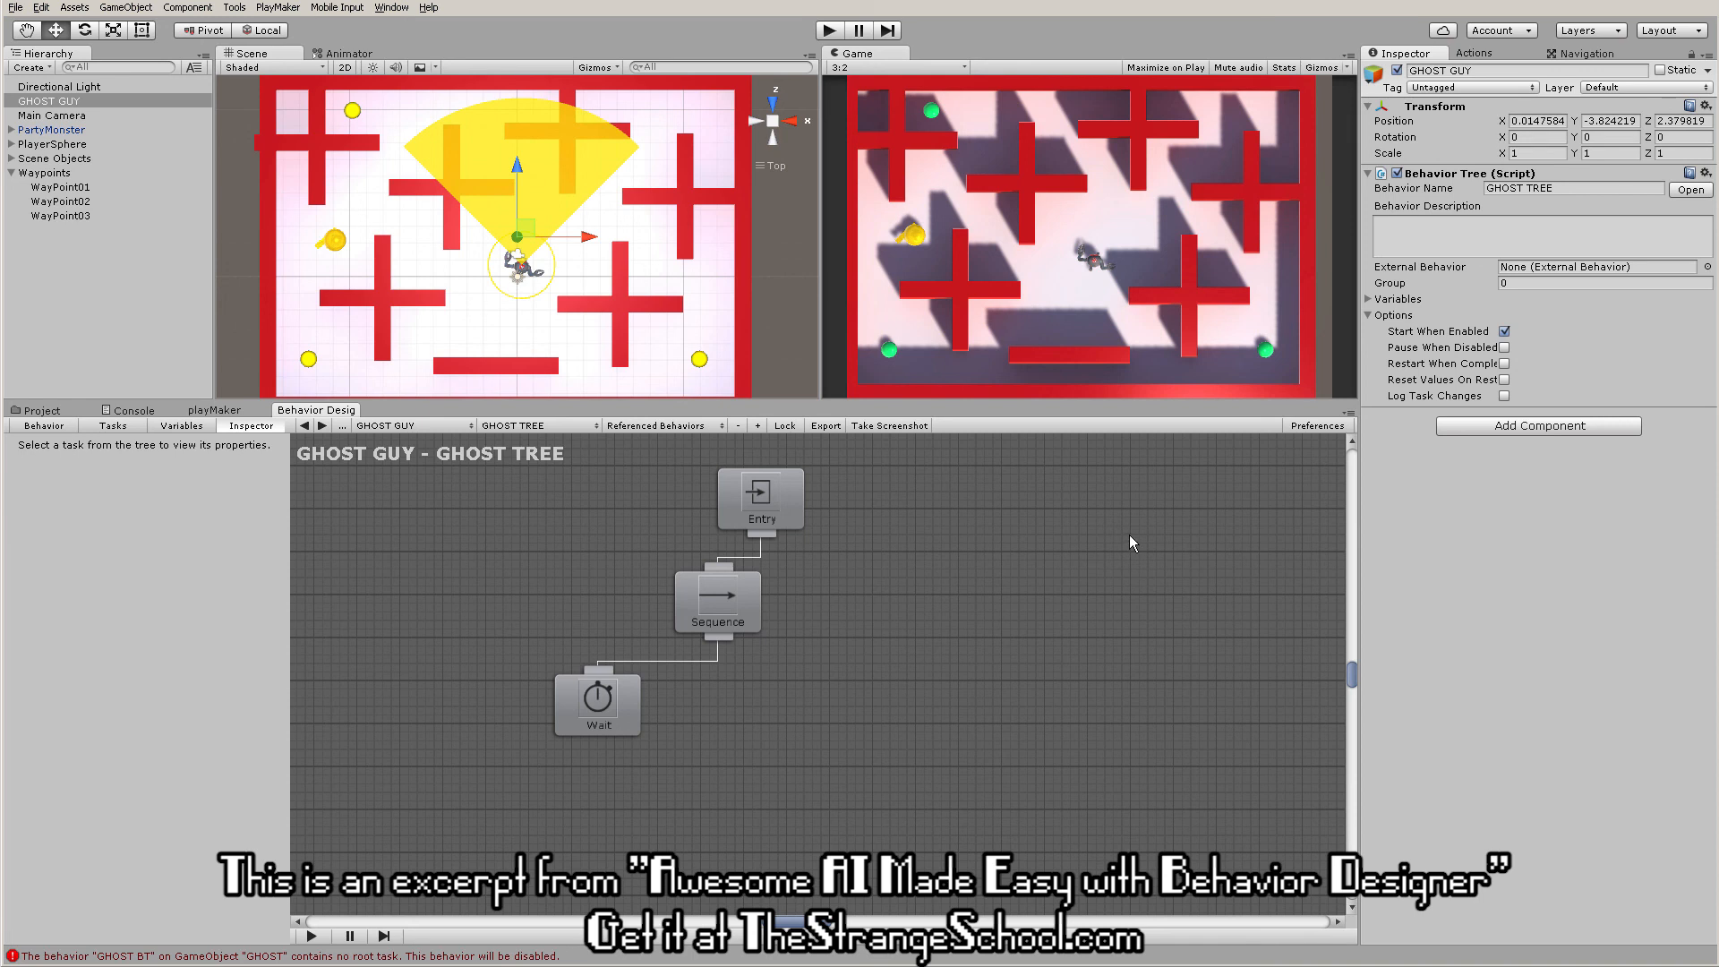
- Try a PlayMaker FSM on GHOST GUY with a Send Event action in State 1, then remove it
click(1474, 53)
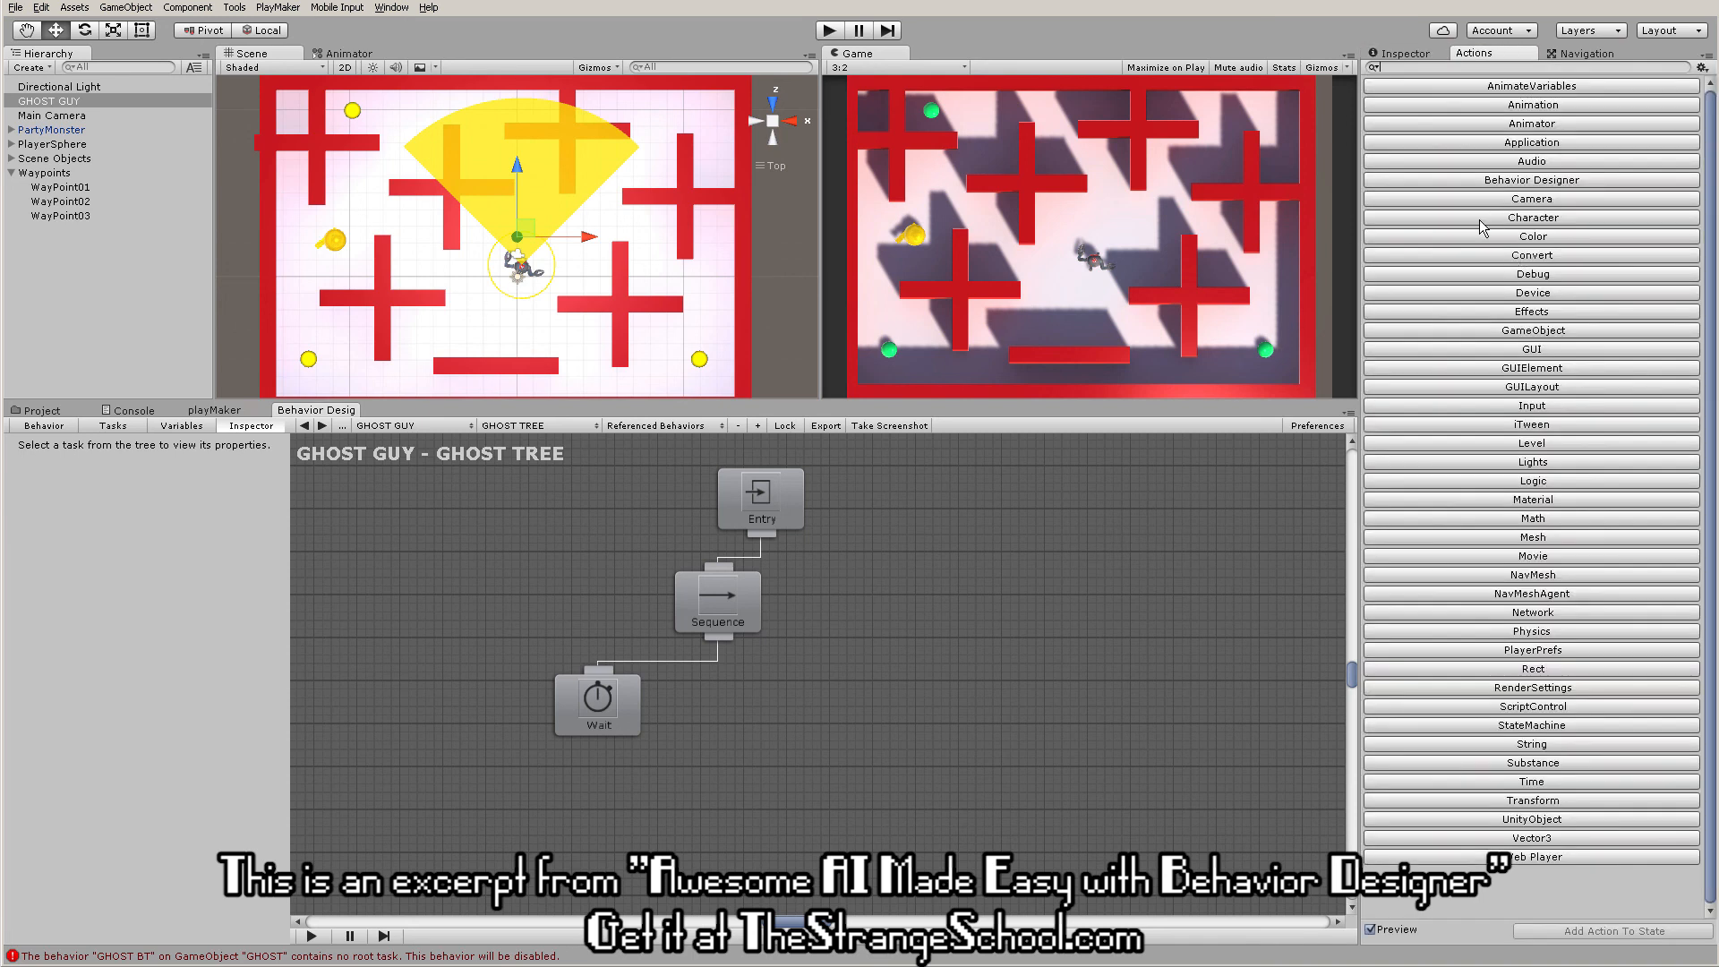
click(1495, 181)
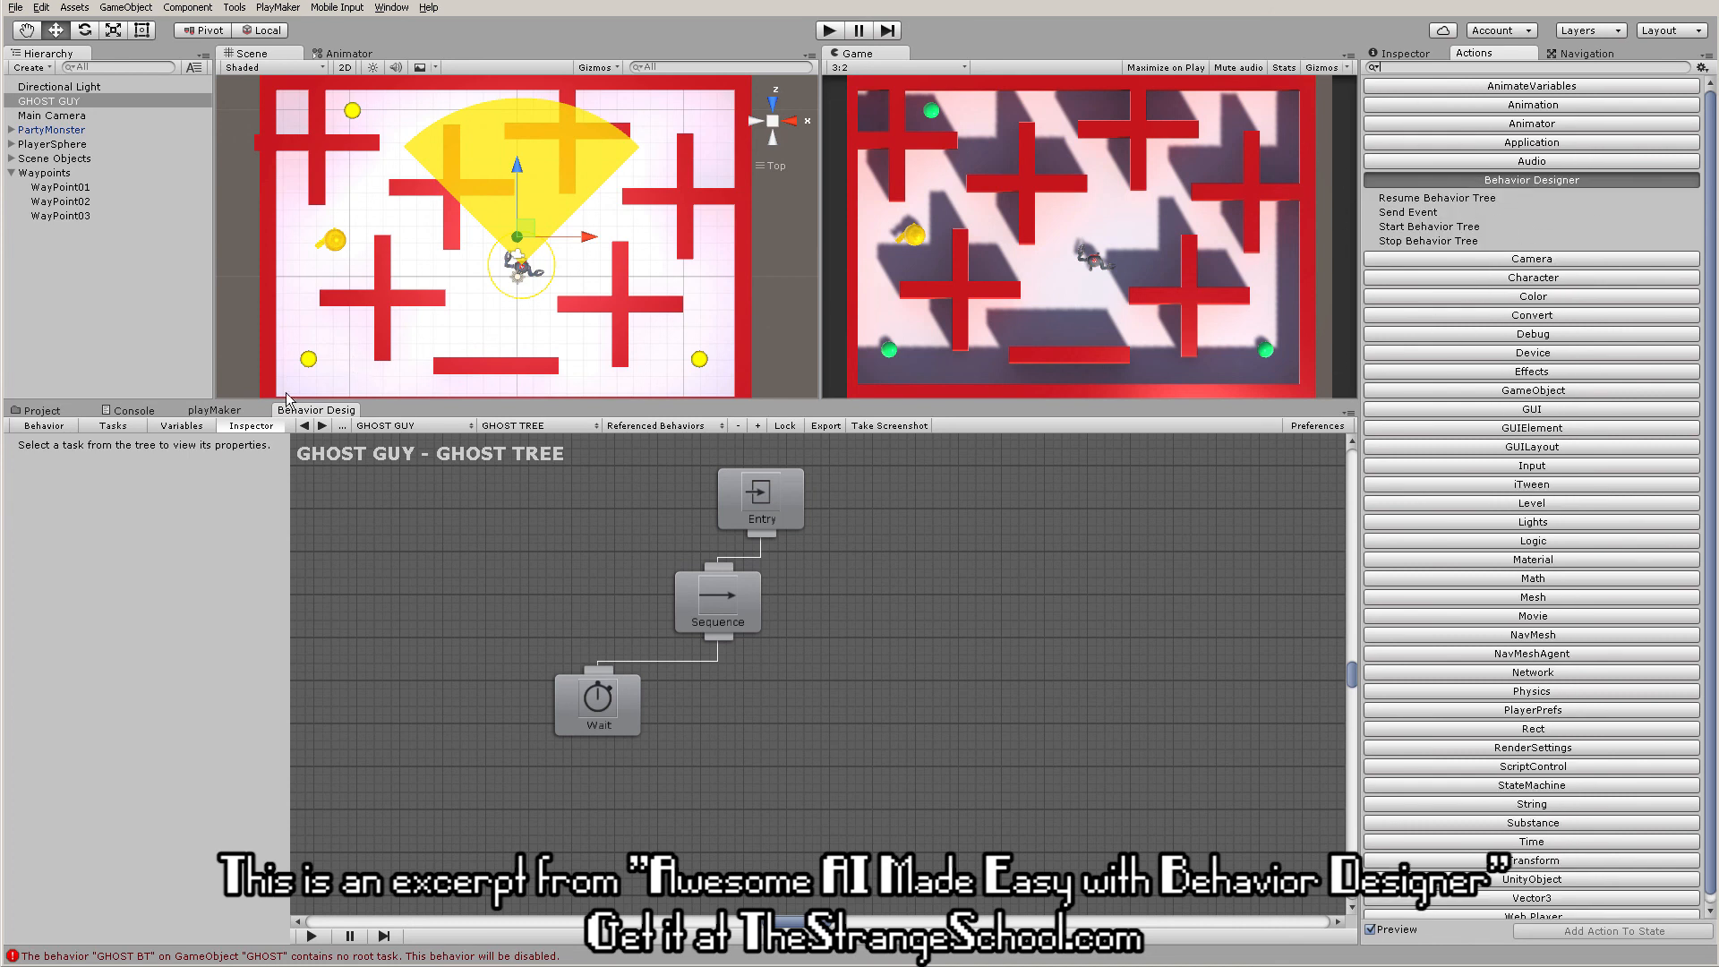
click(245, 409)
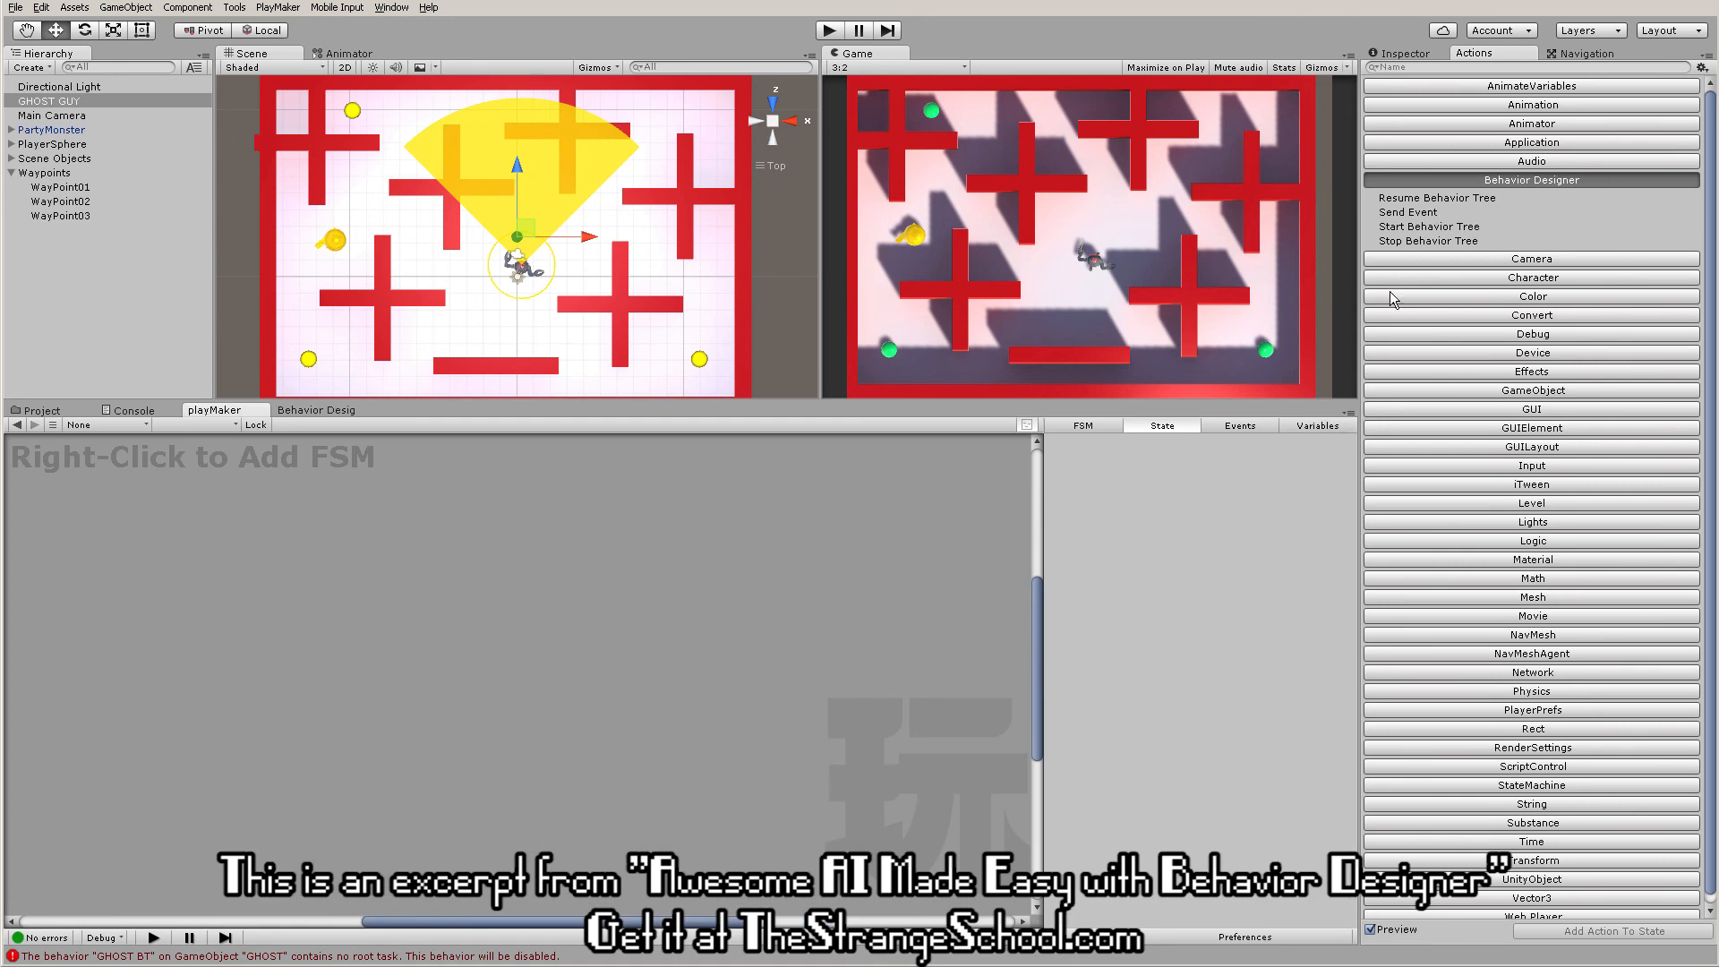
right_click(534, 550)
click(550, 560)
drag(94, 530, 296, 582)
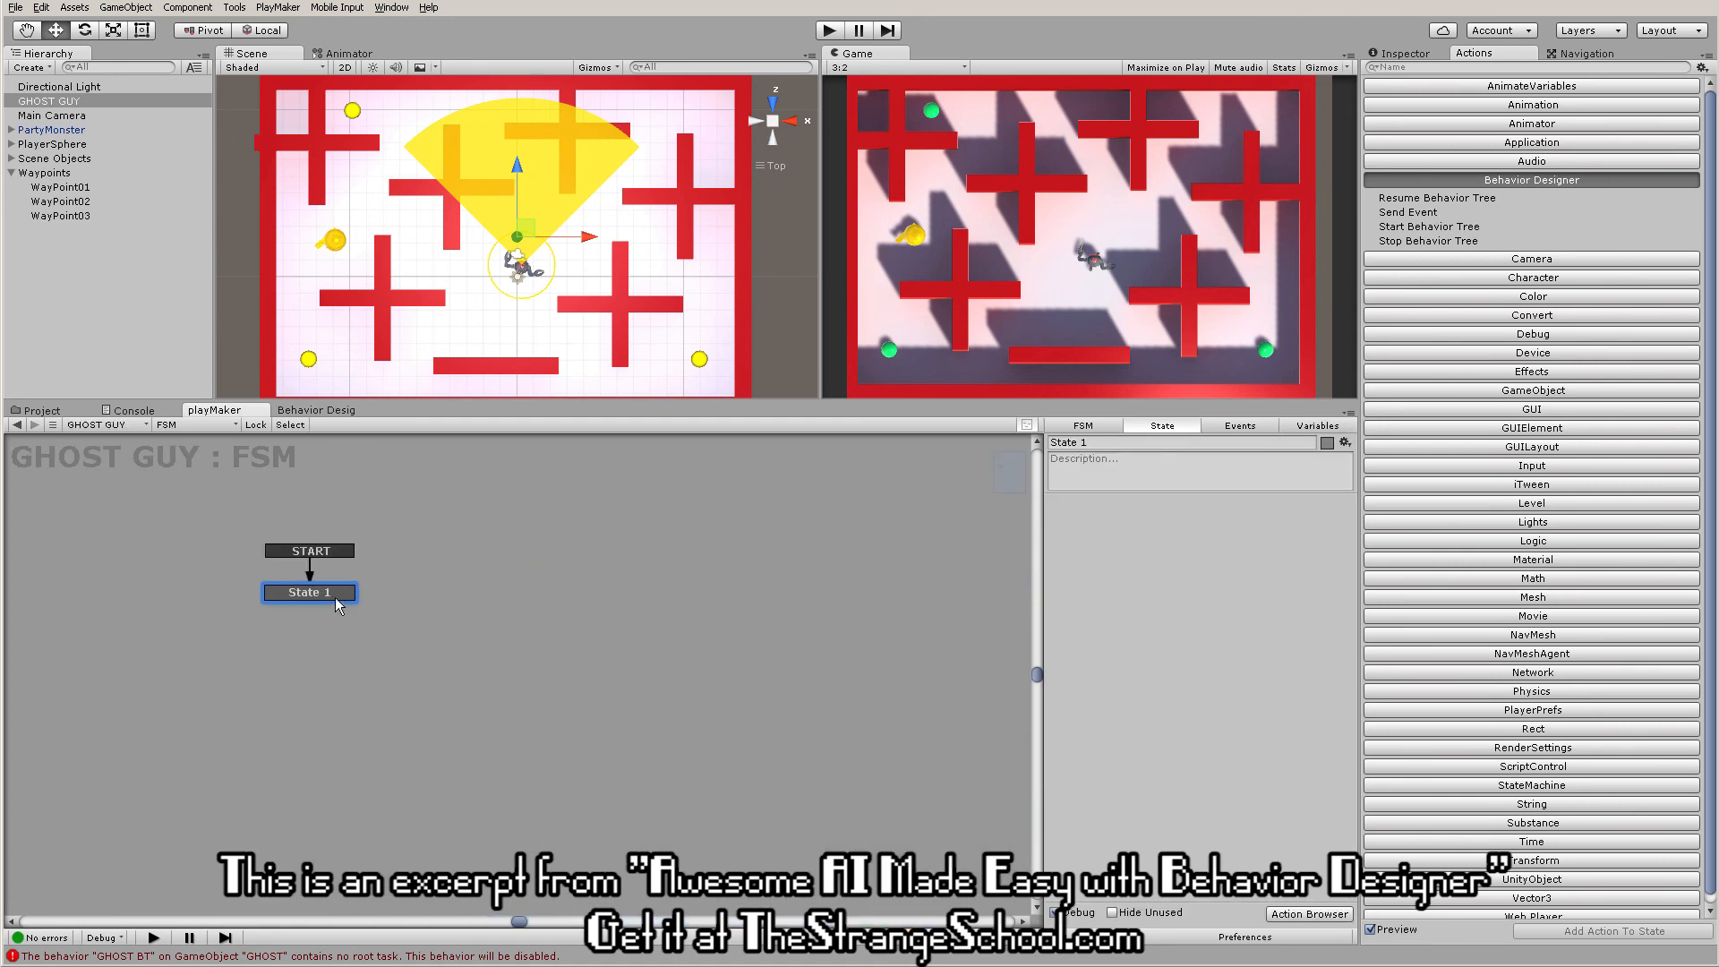
double_click(1409, 212)
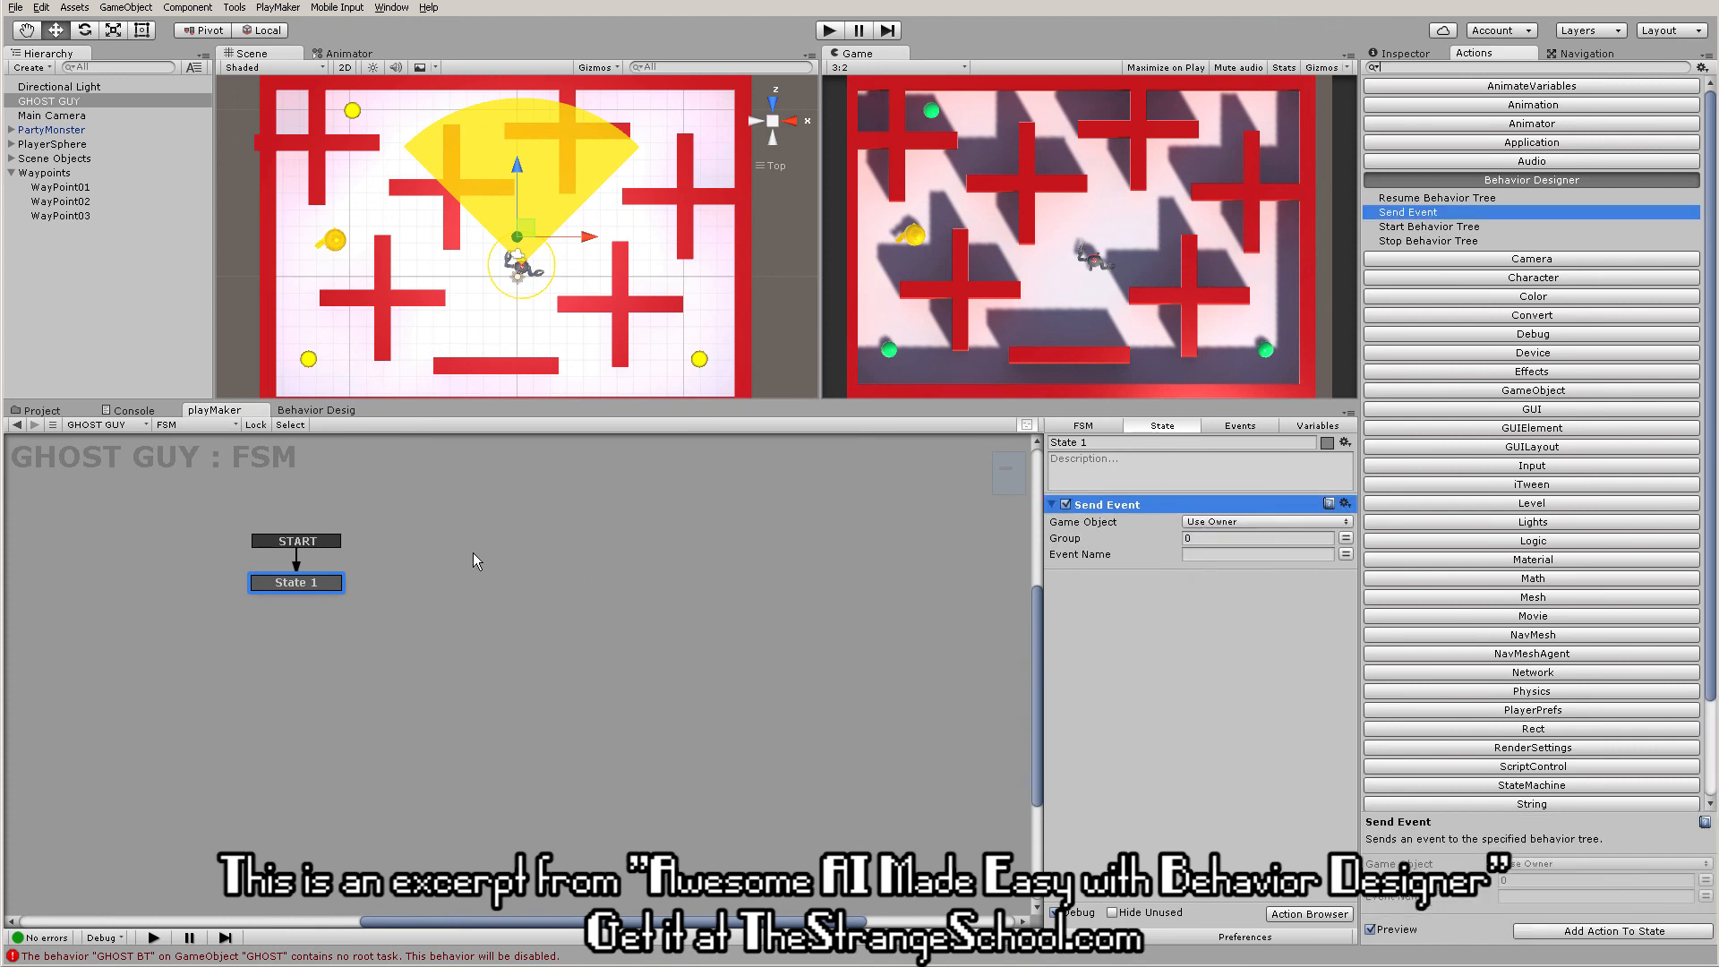
right_click(572, 647)
click(625, 801)
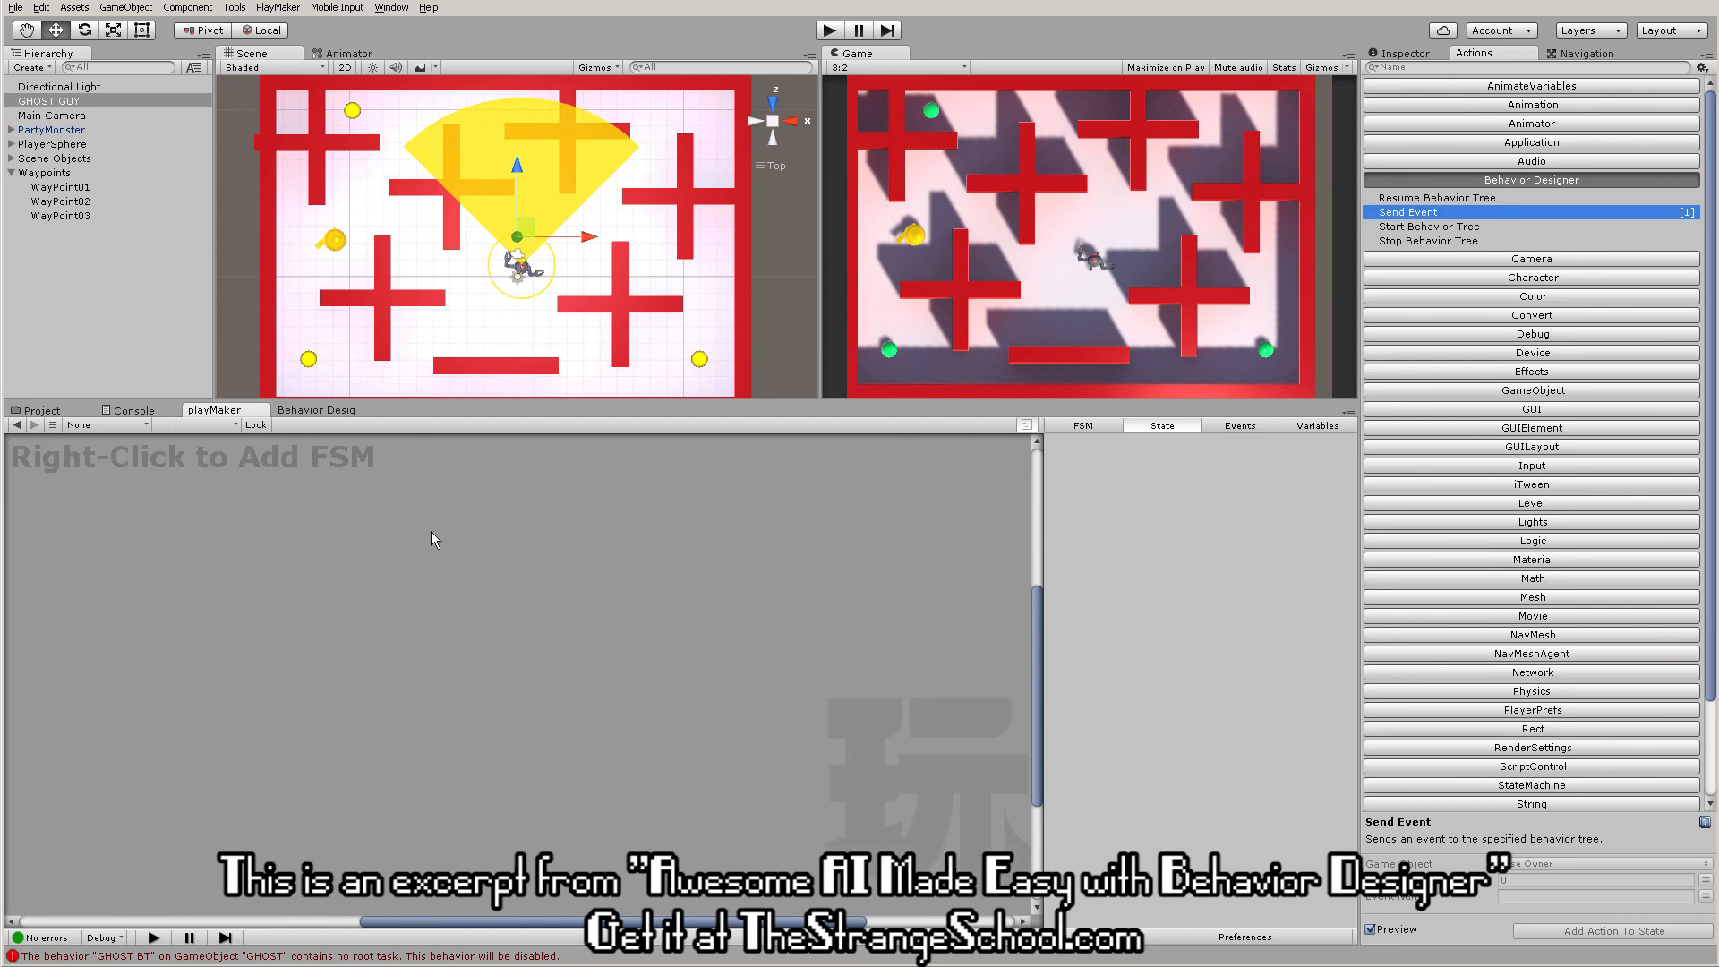
- Flip through Console, Project and PlayMaker views, then clear the Tasks search to restore the full catalogue
click(139, 410)
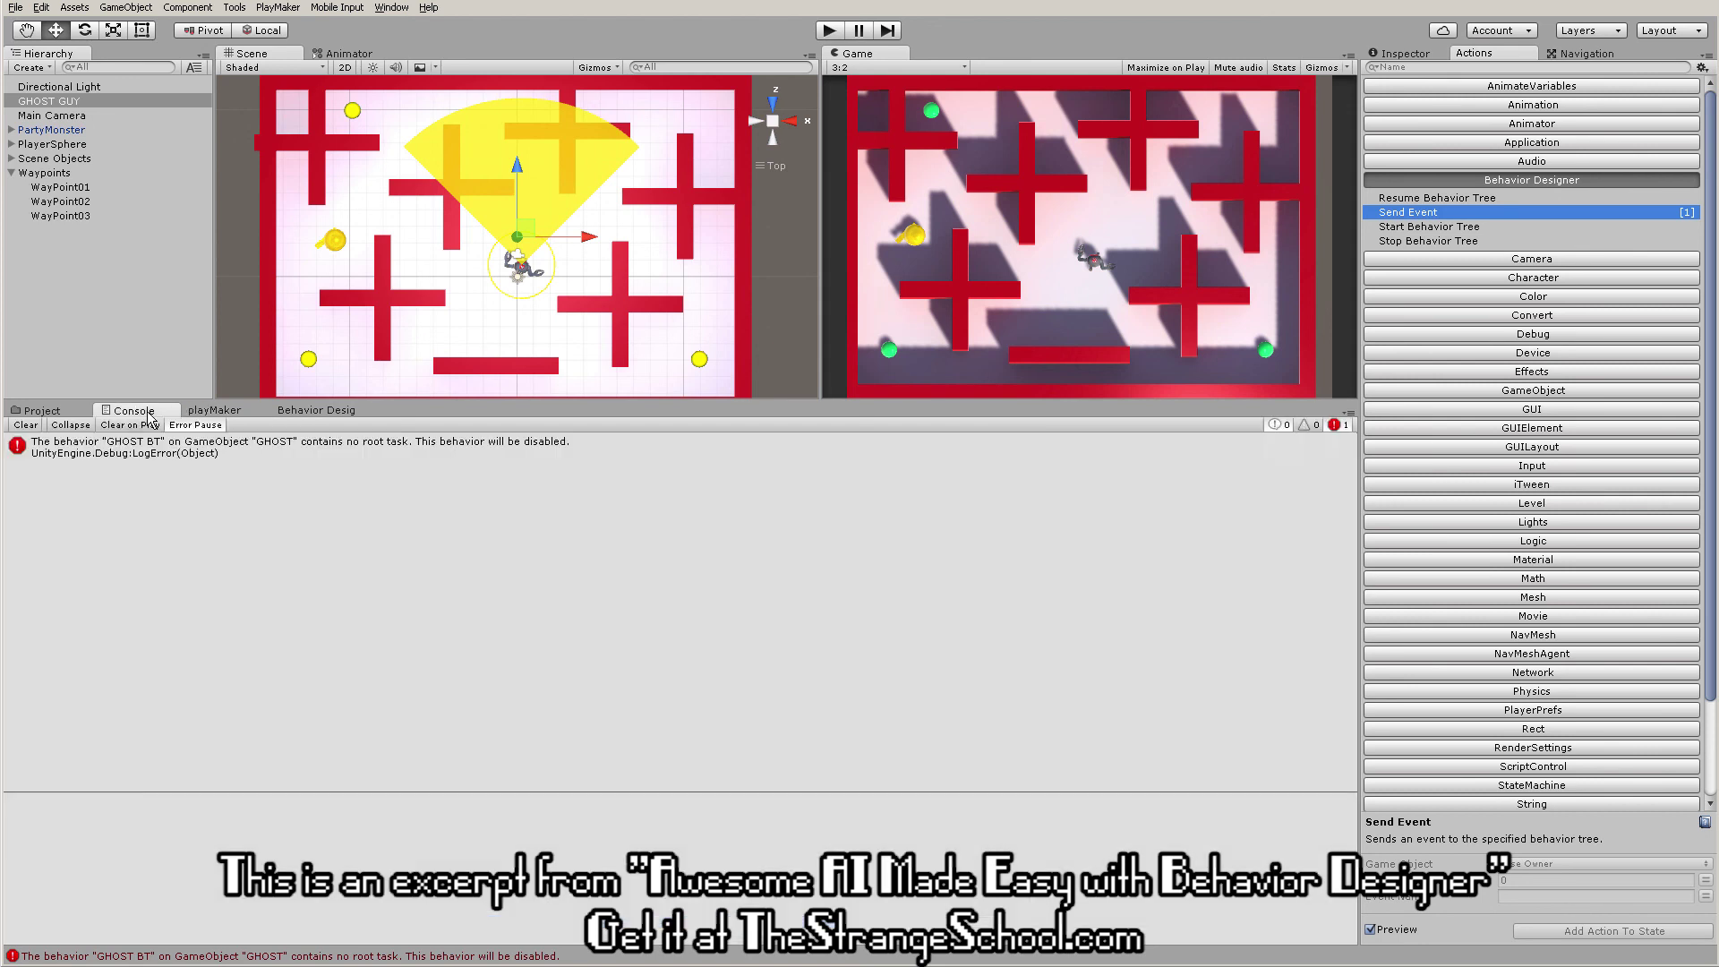
click(65, 412)
click(217, 410)
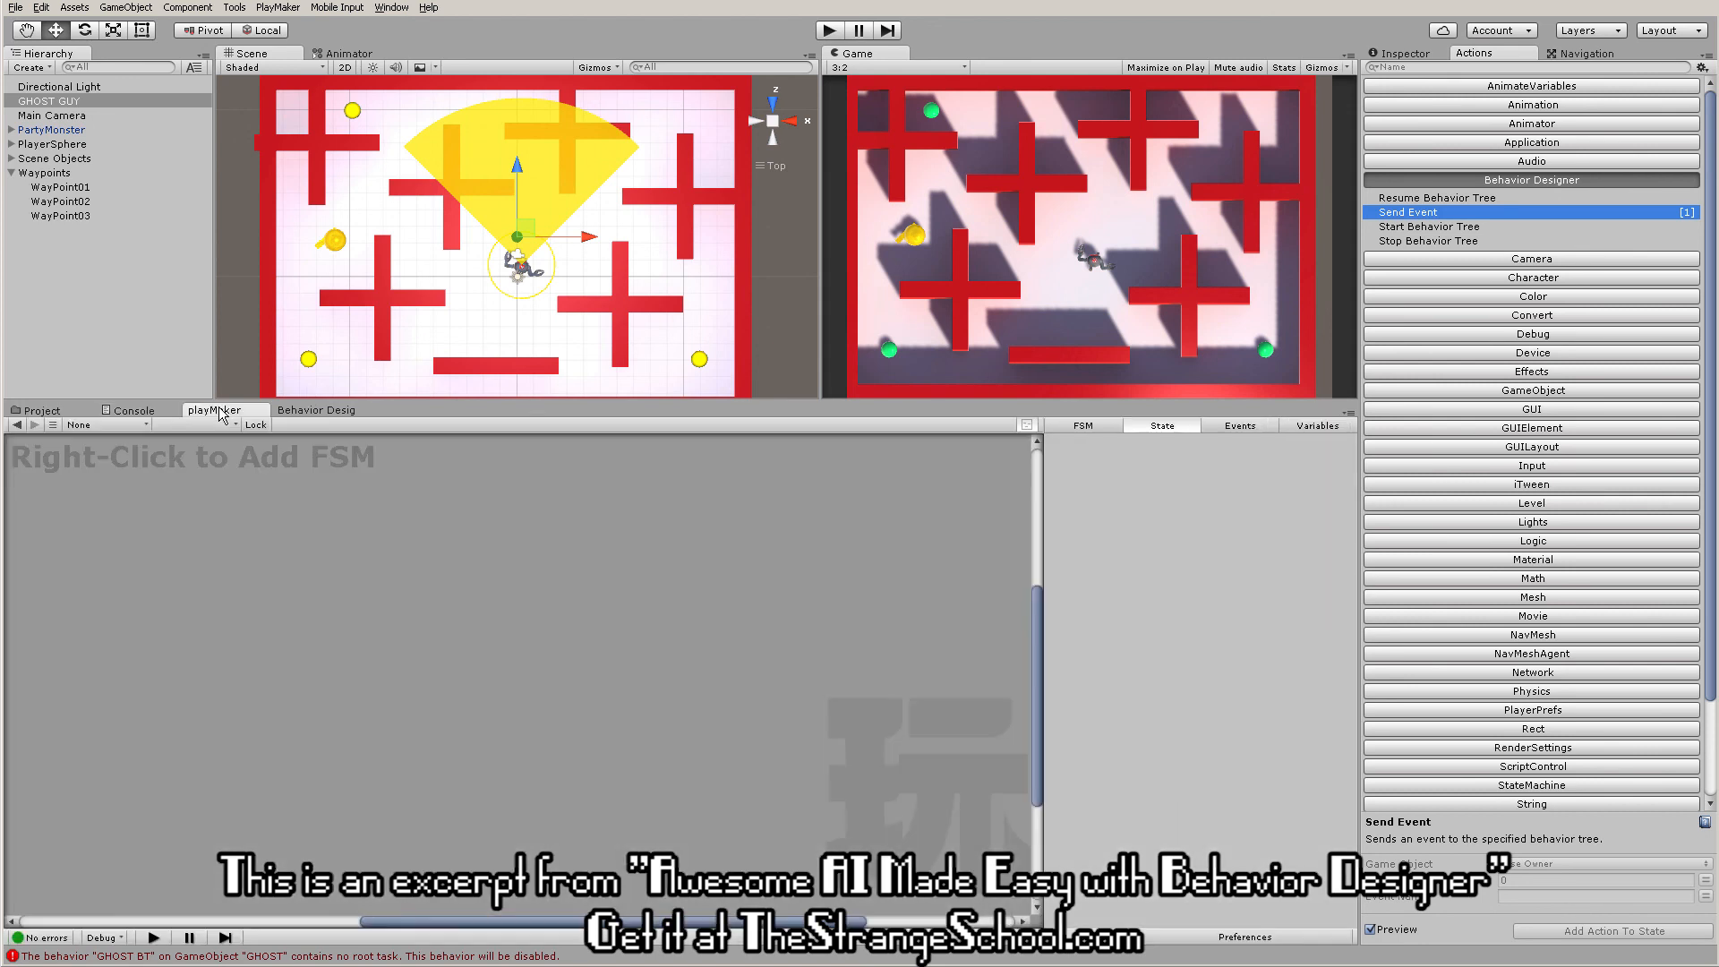
click(300, 410)
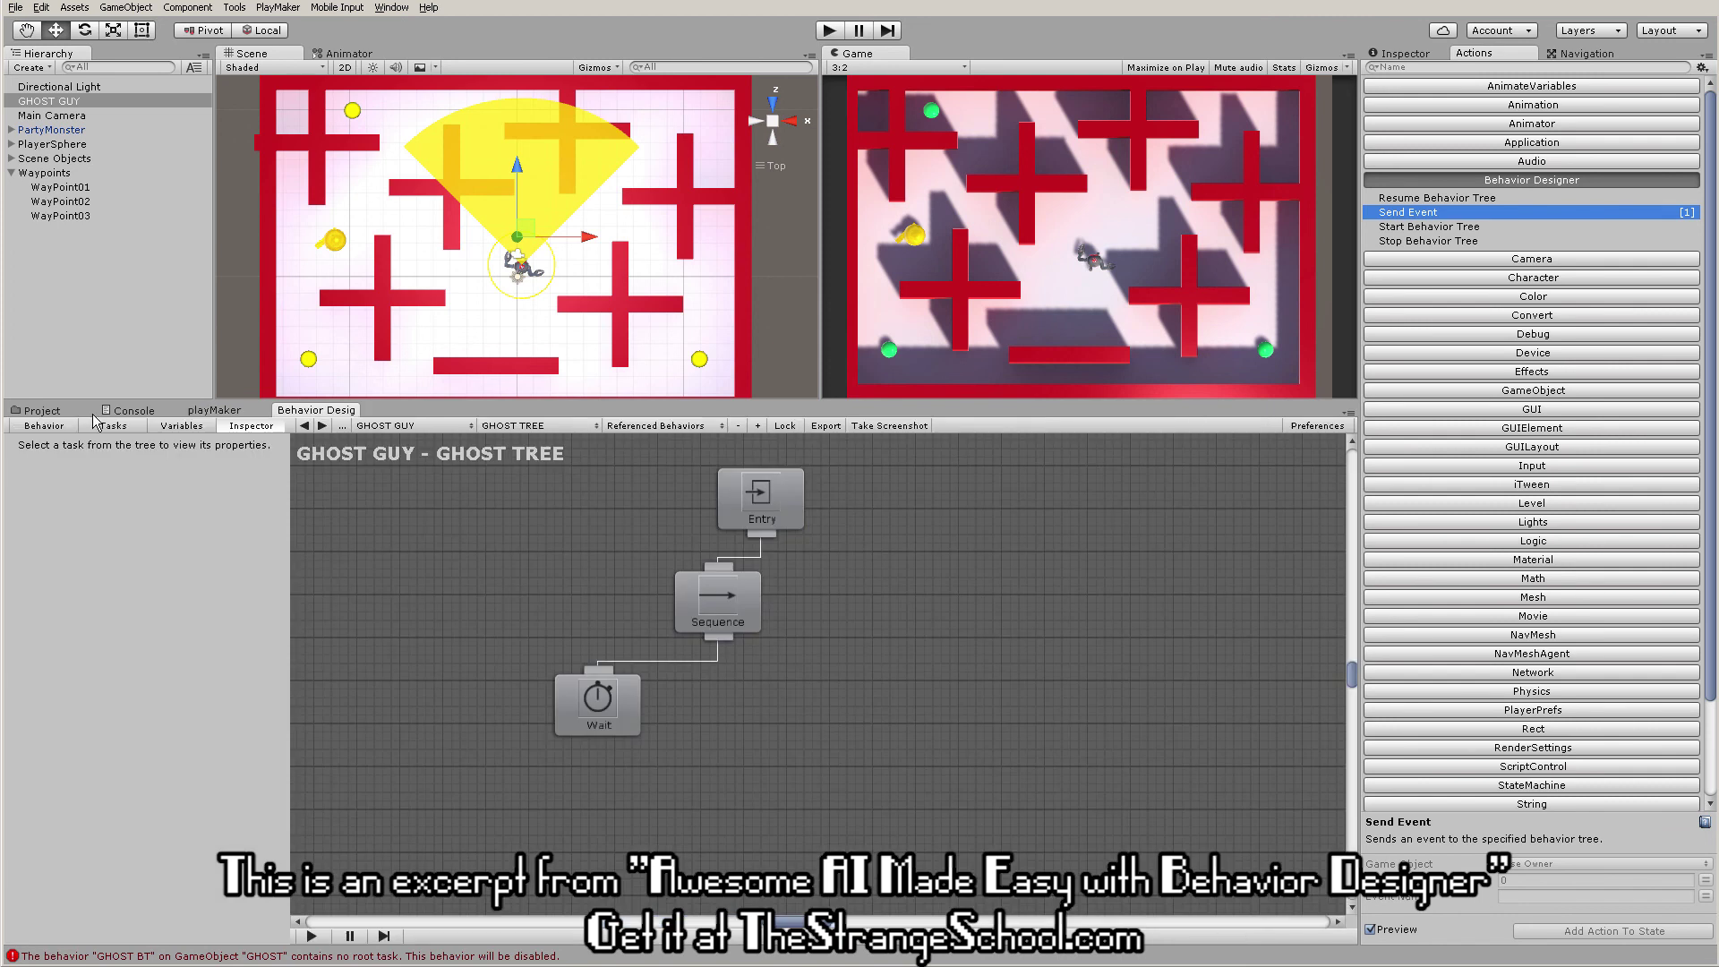
click(1487, 181)
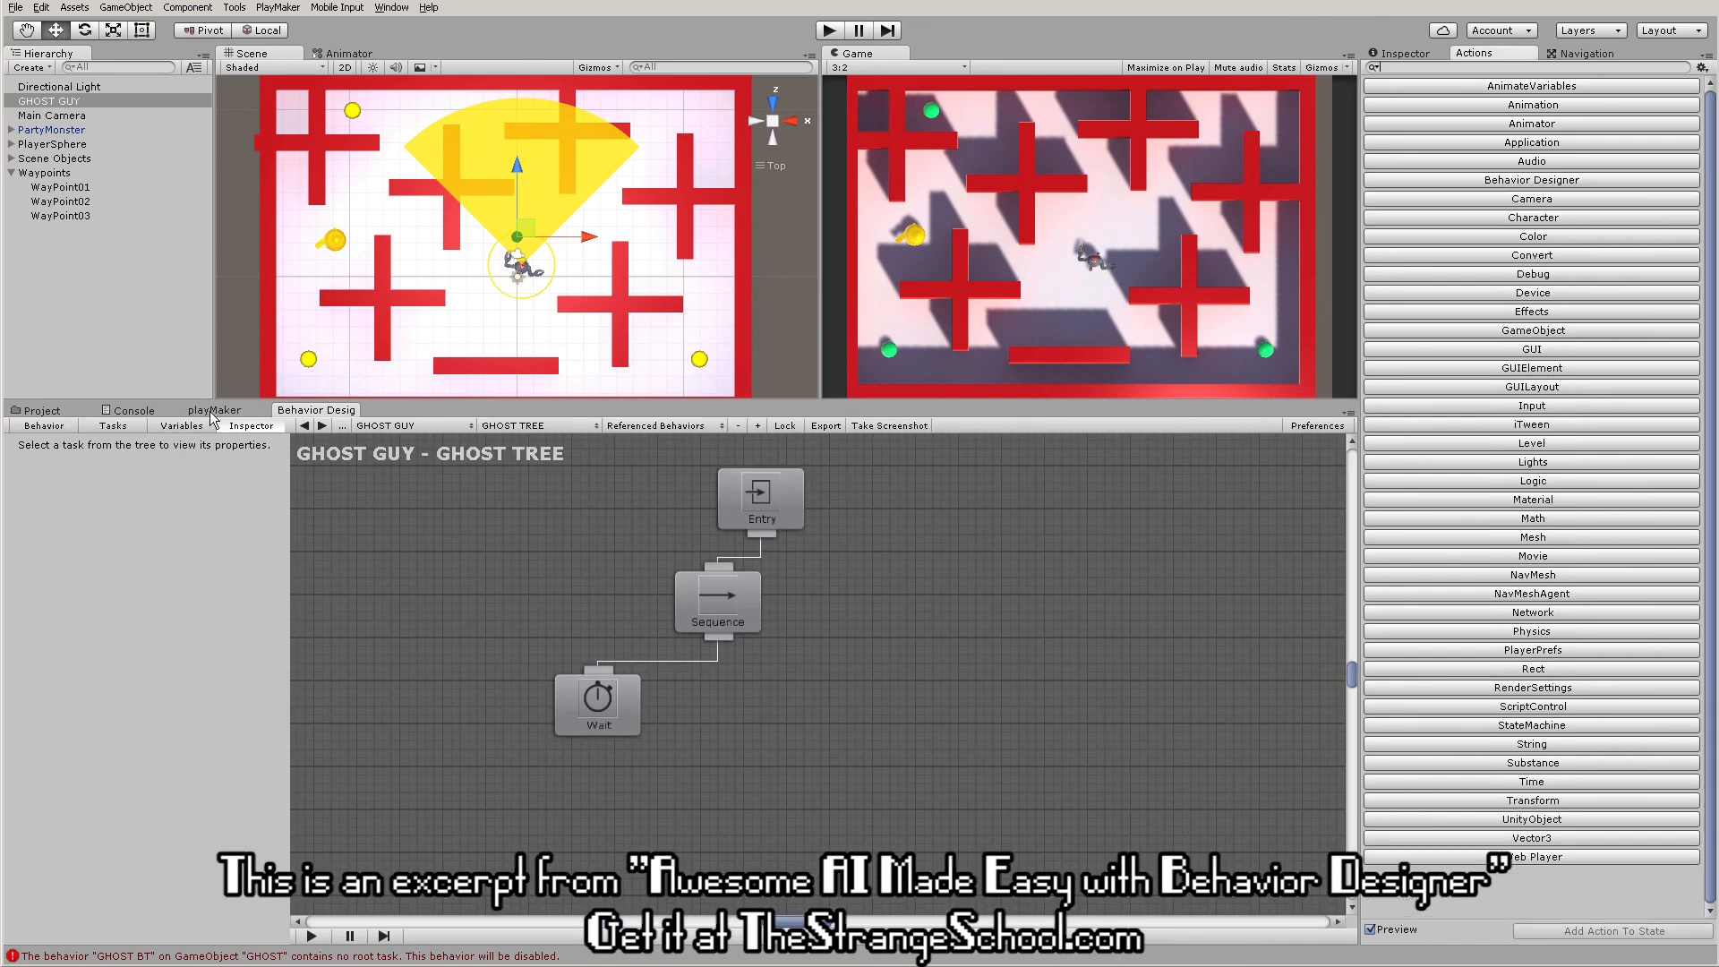
click(1506, 188)
click(223, 409)
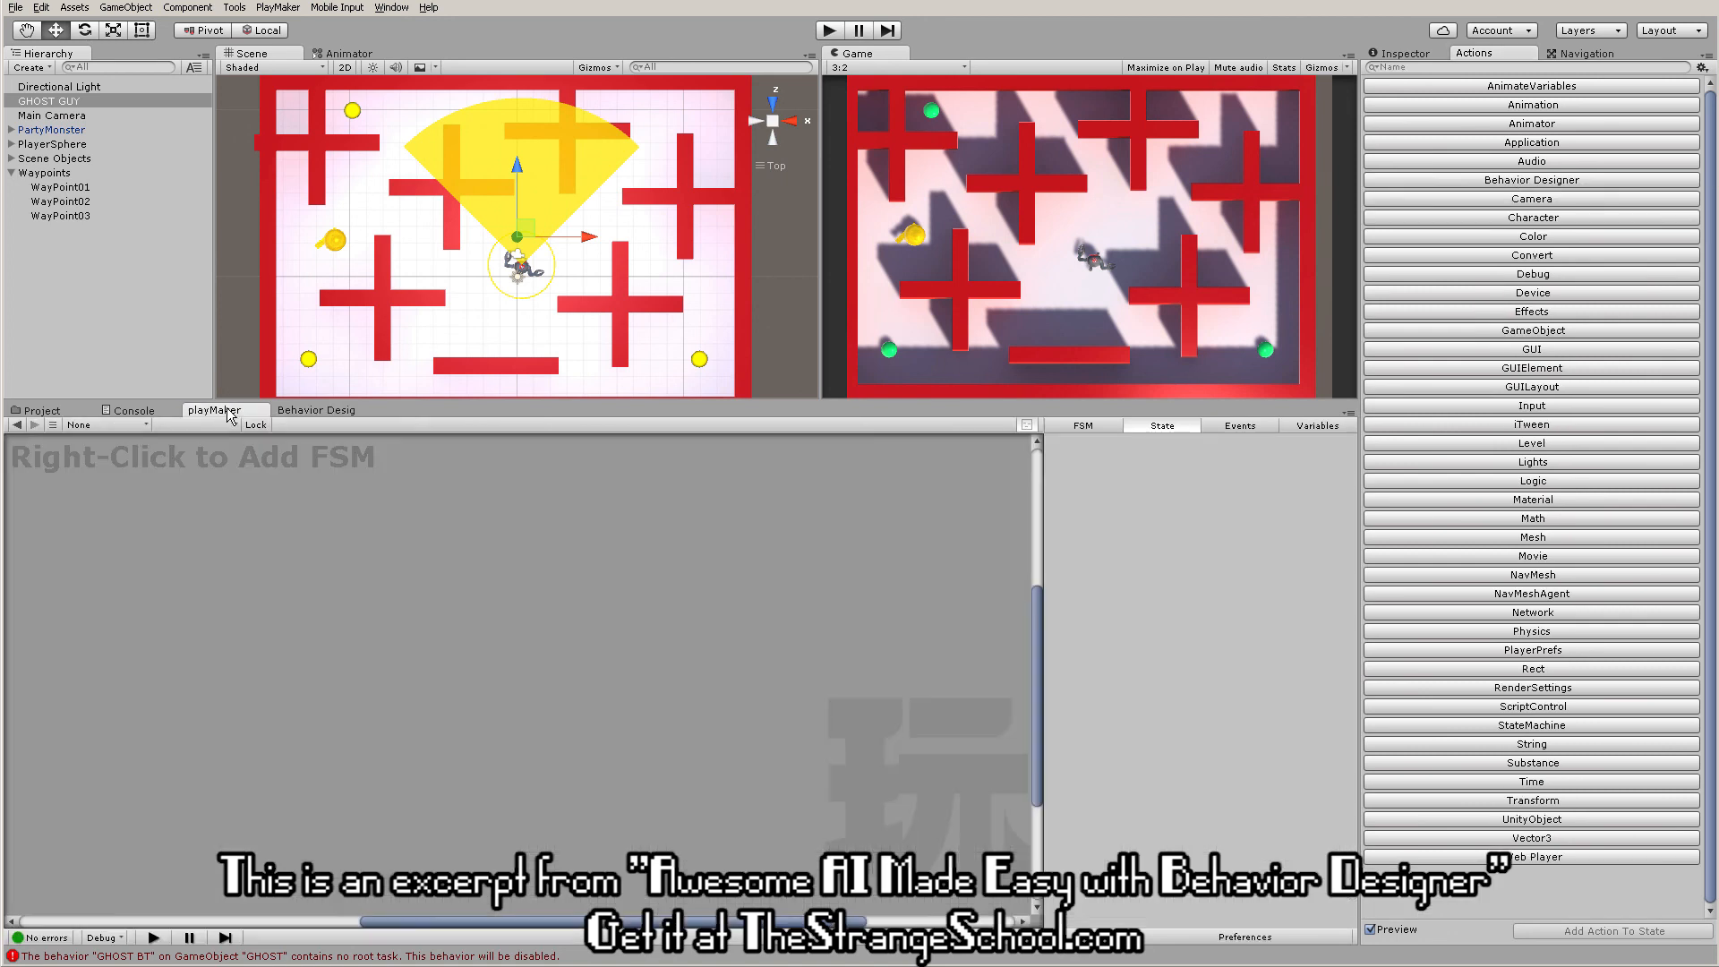
click(323, 410)
click(112, 426)
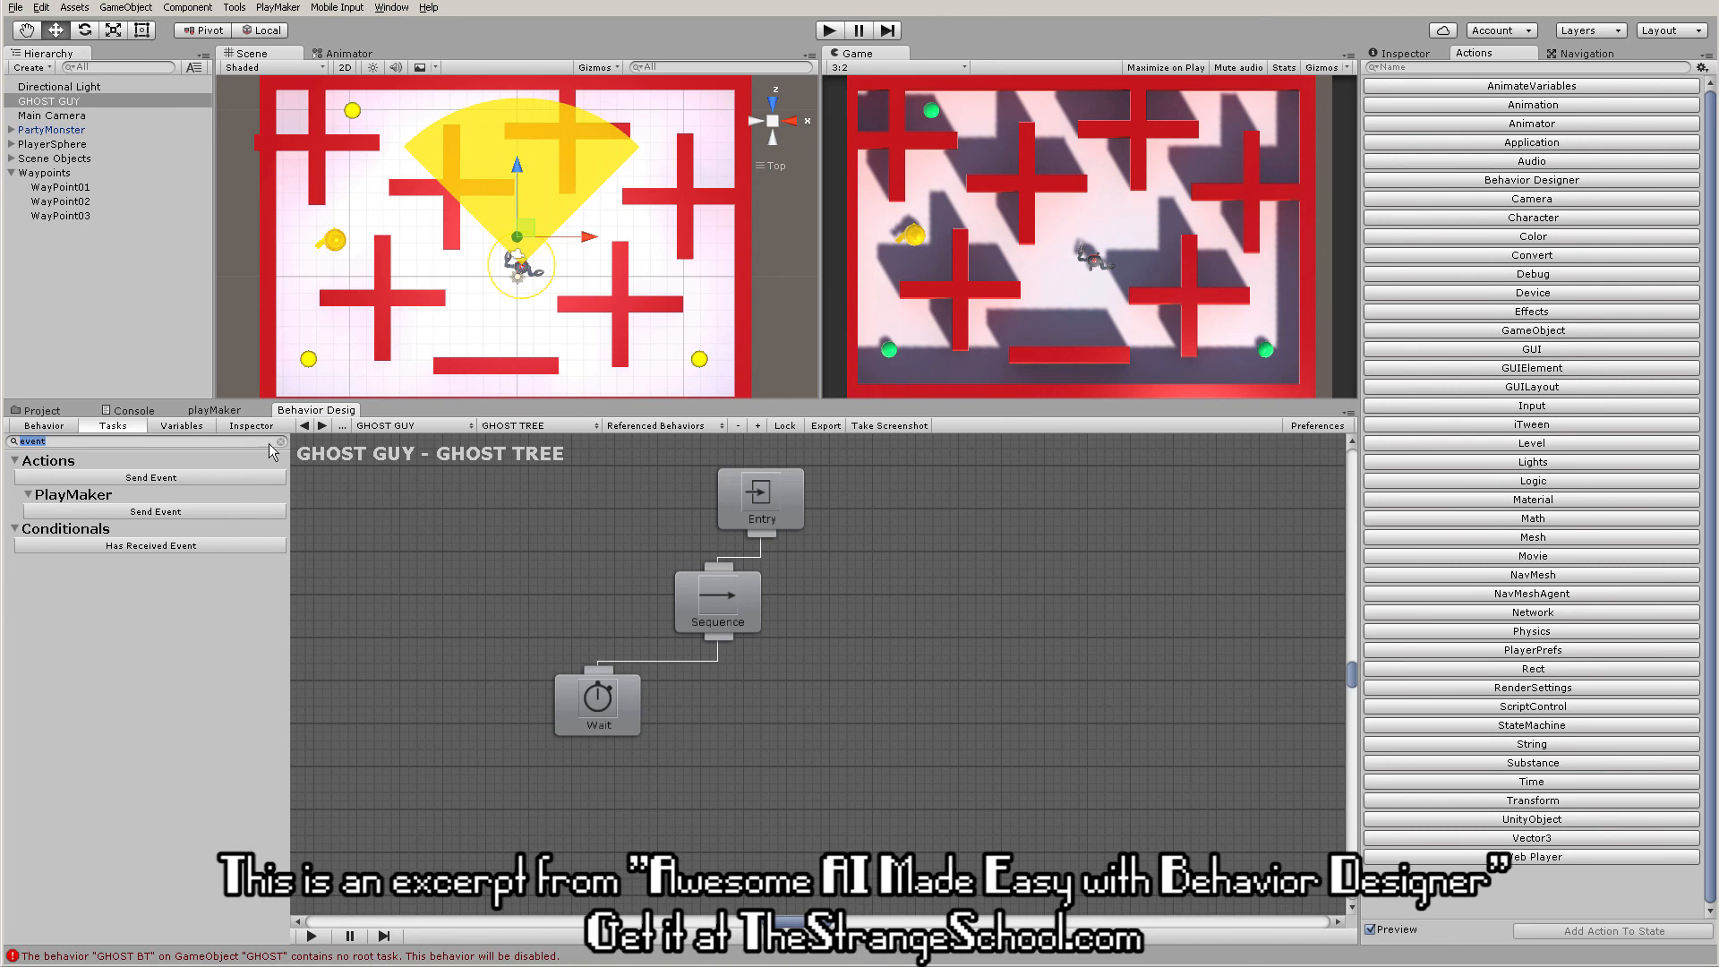
key(BackSpace)
scroll(271, 550, down, 3)
scroll(271, 549, up, 3)
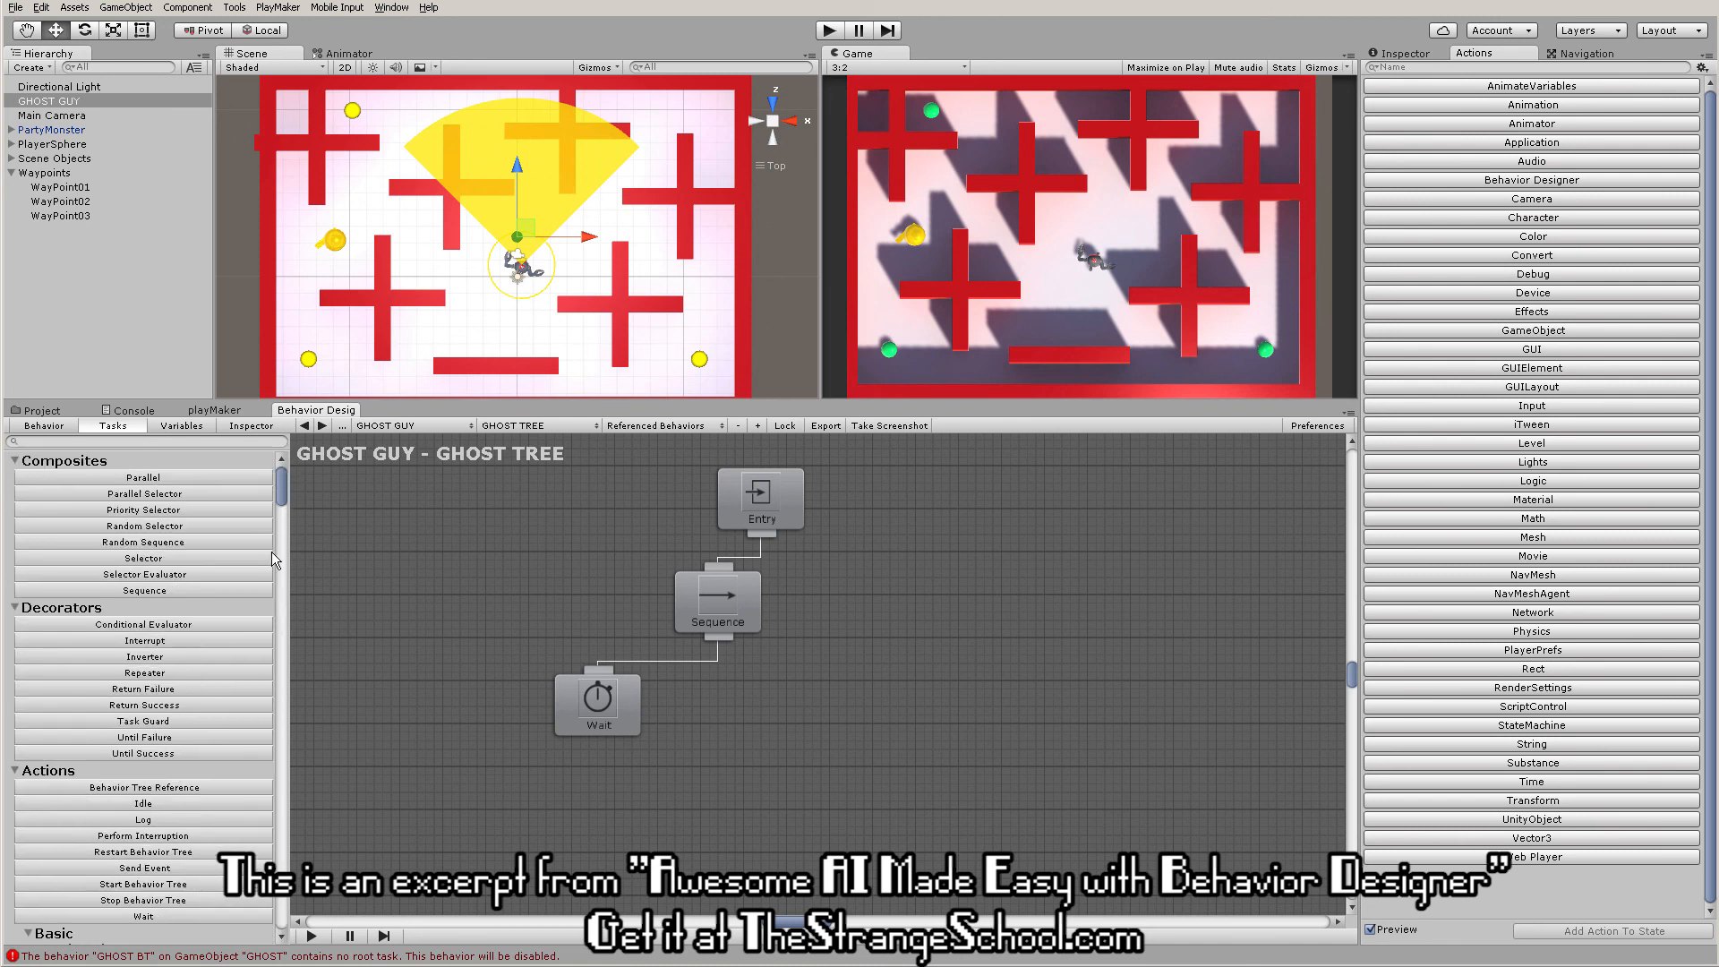